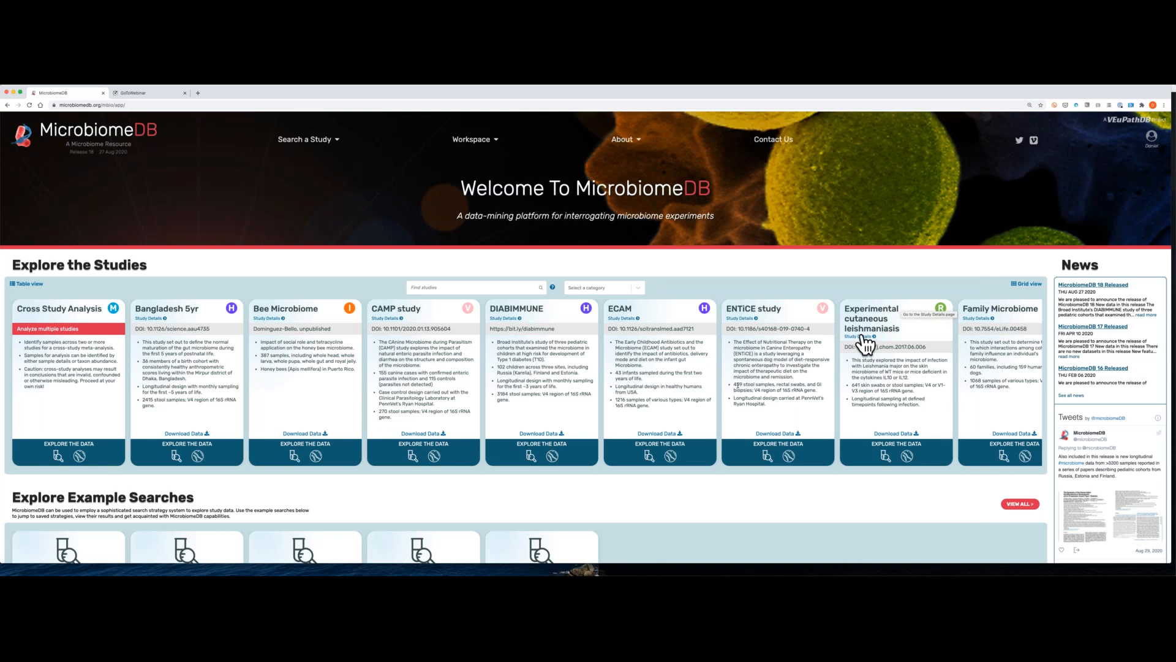
Step: Browse the study cards and filter them to the Veterinary category
scroll(645, 383, right, 2)
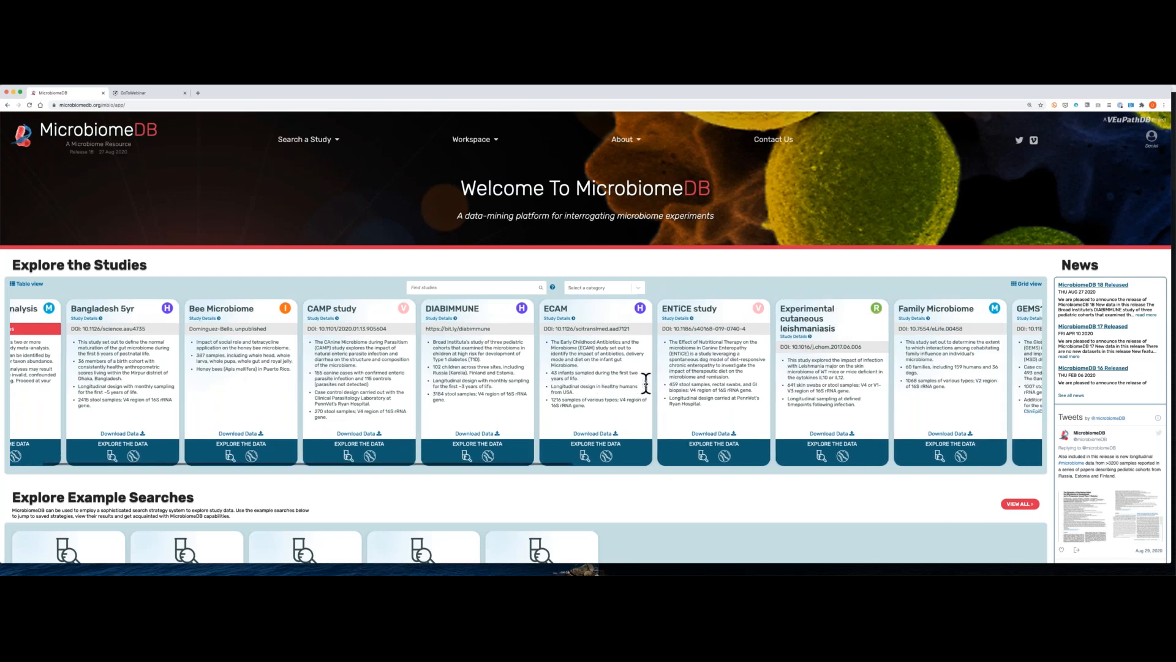
scroll(645, 383, right, 10)
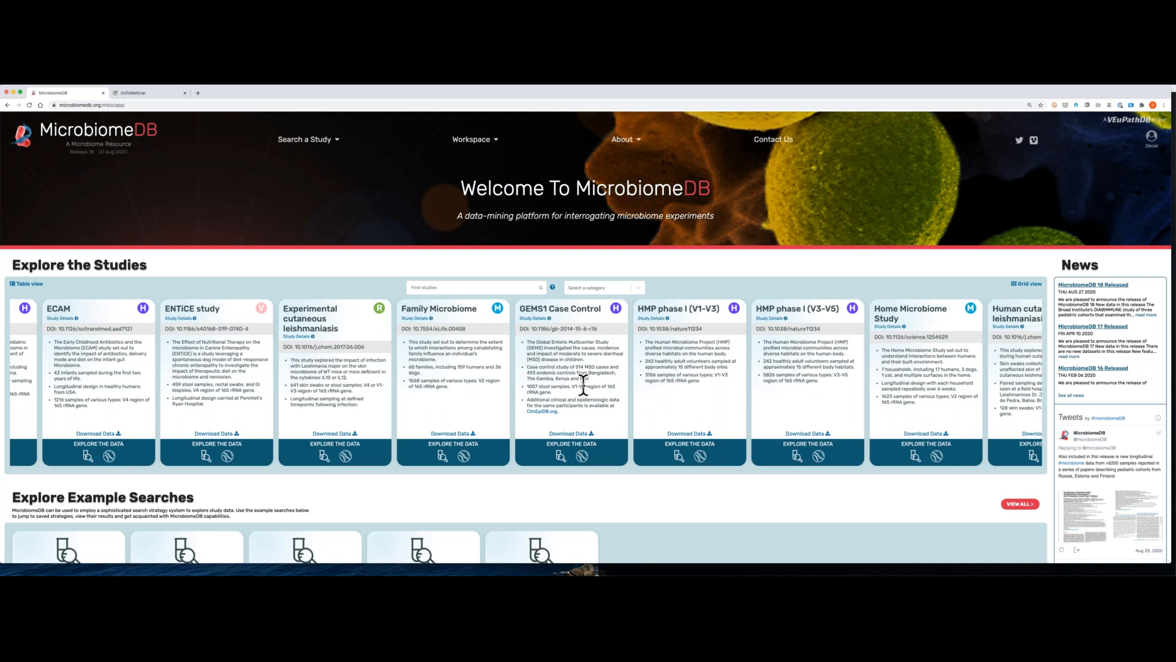
scroll(583, 385, left, 8)
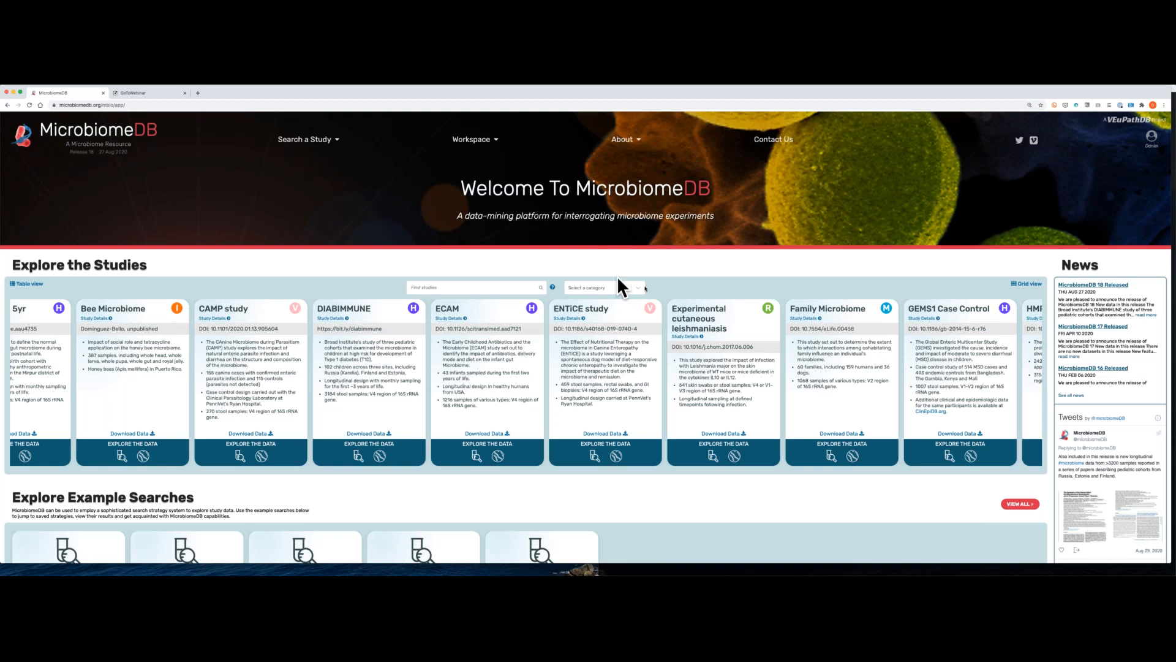
click(639, 287)
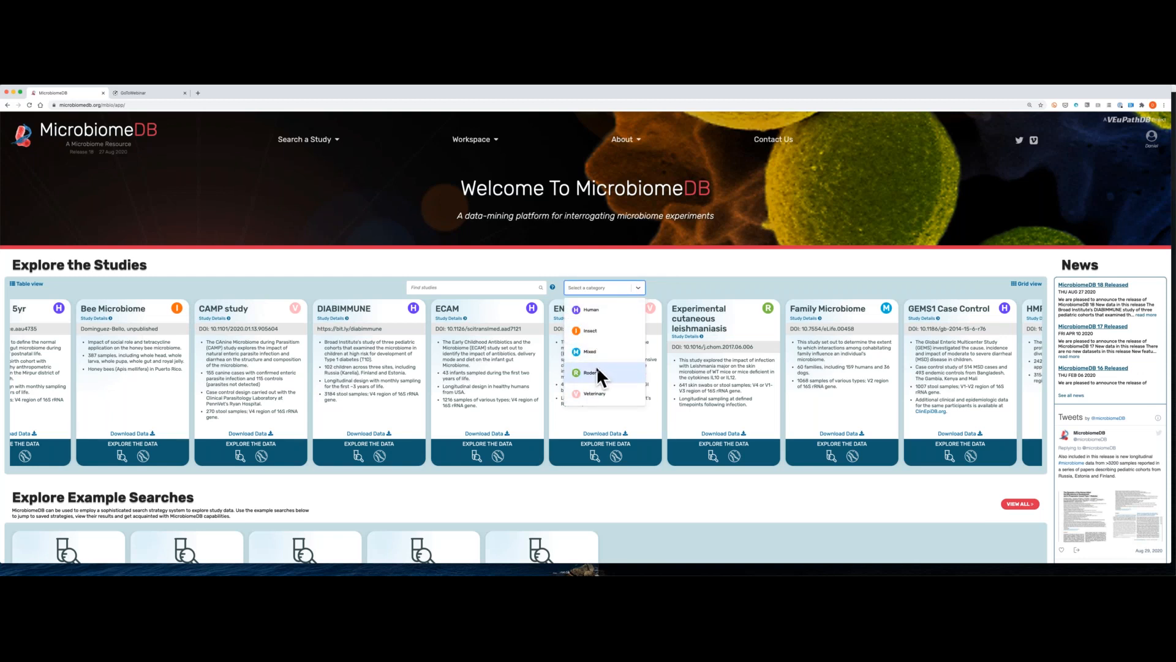
click(593, 395)
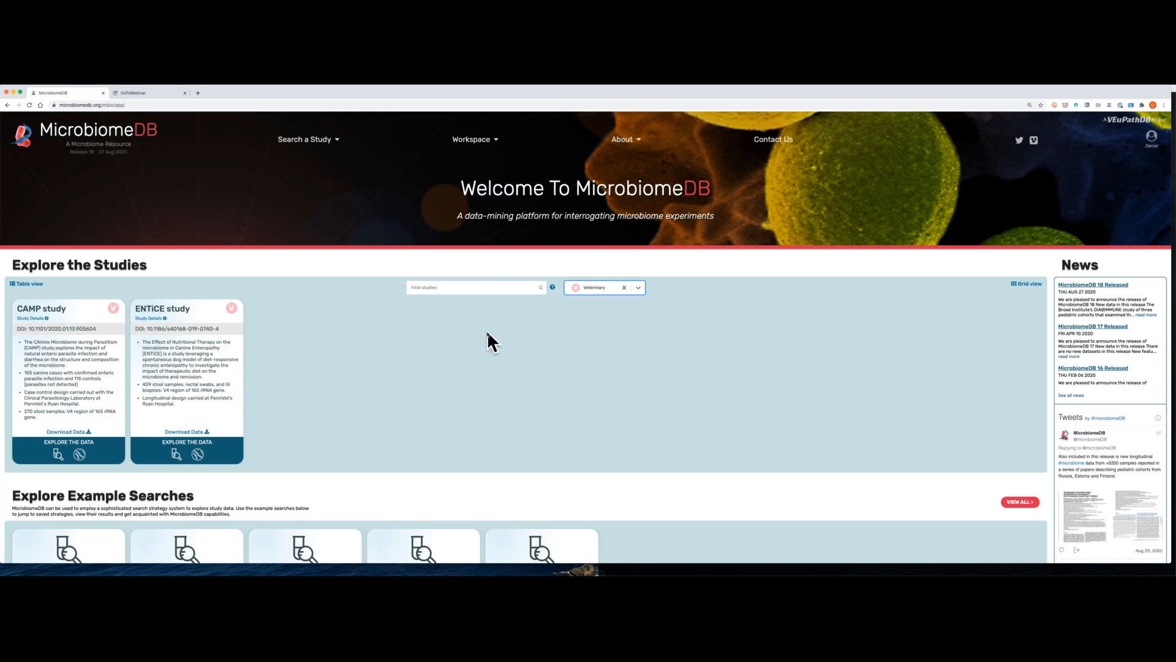
Step: Replace the Veterinary category filter with Human and search the studies for "diar"
click(623, 287)
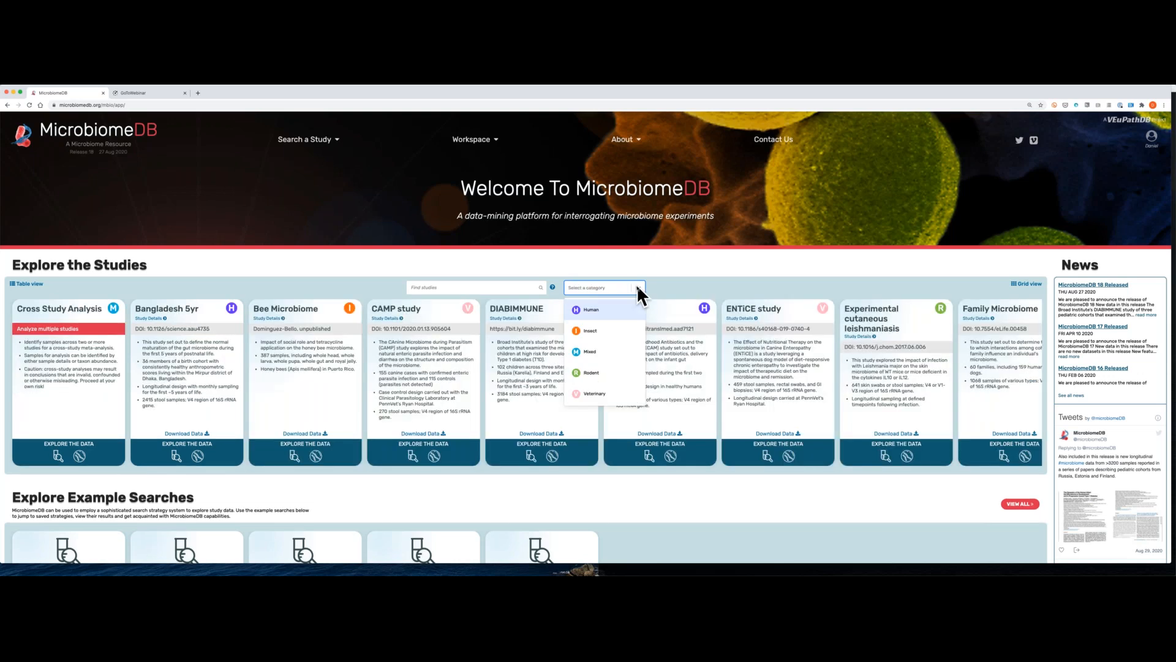
click(598, 309)
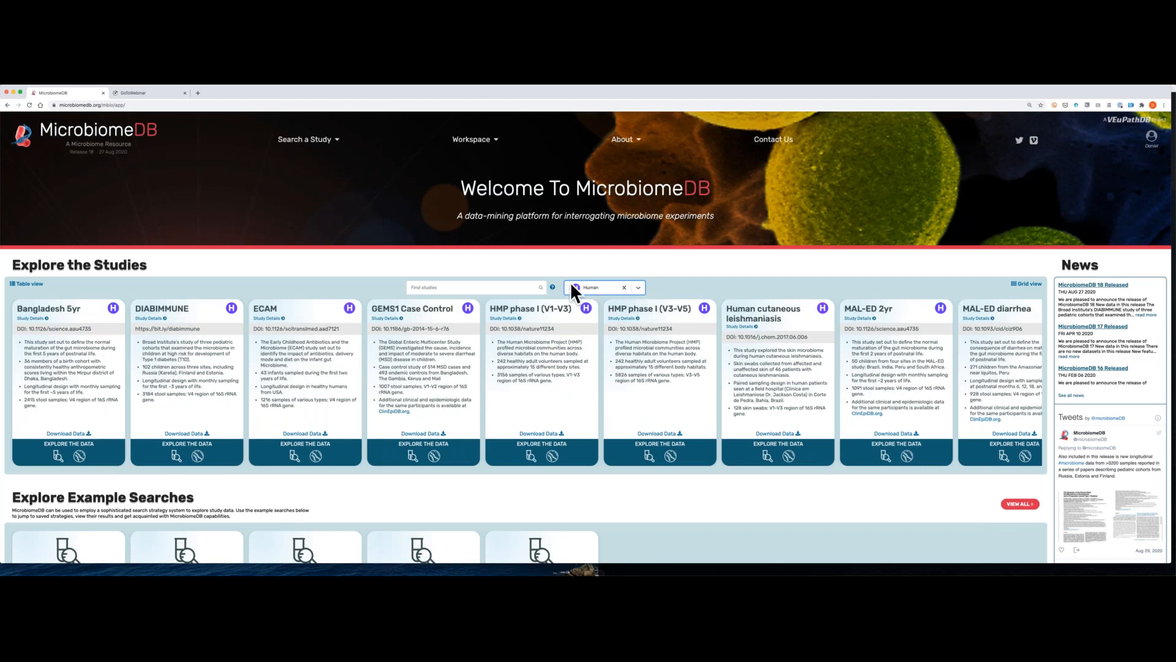
click(505, 285)
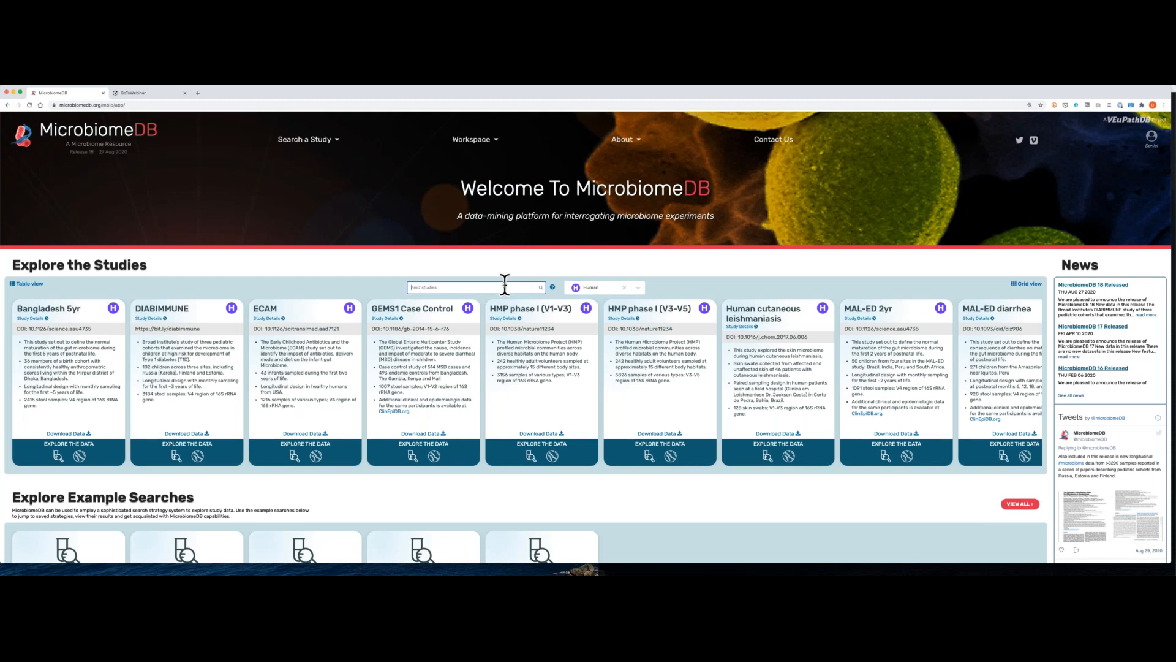
text(diar)
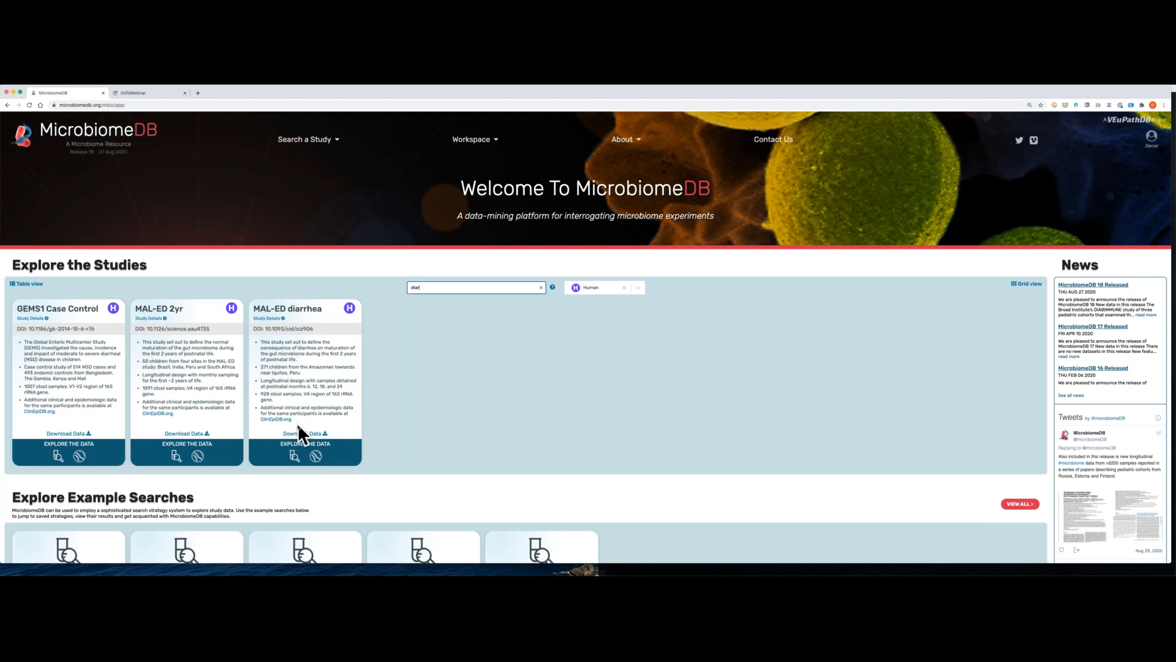
Step: Open the study details of MAL-ED diarrhea and examine its publications, contact, investigator affiliation and link-outs
click(270, 319)
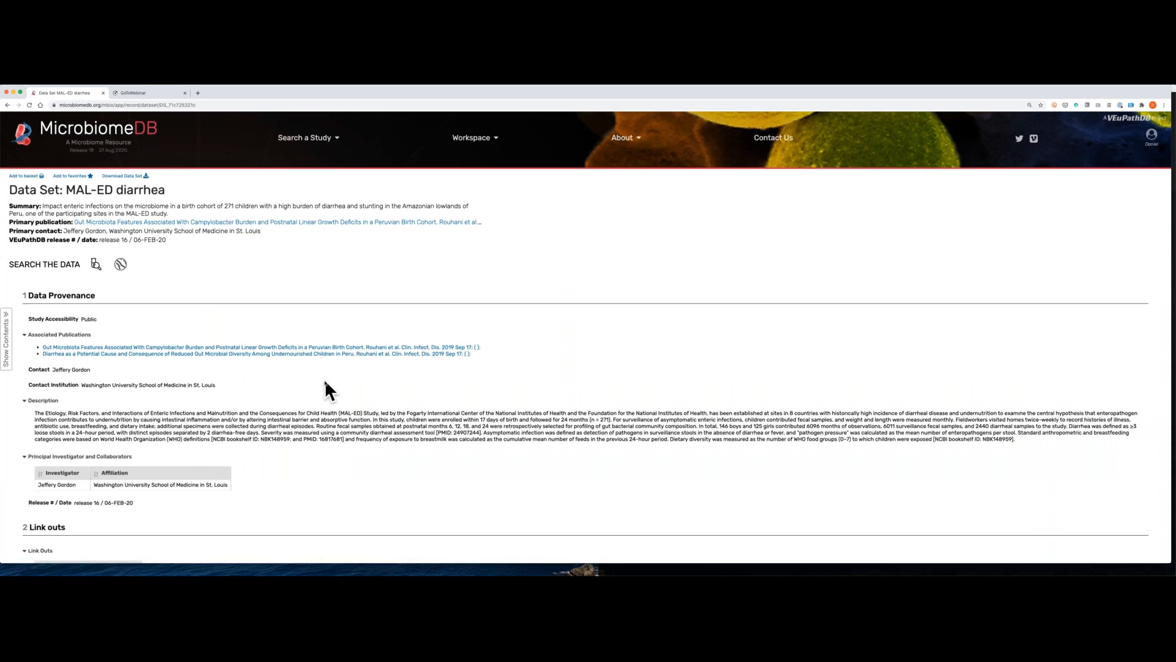
scroll(325, 381, down, 2)
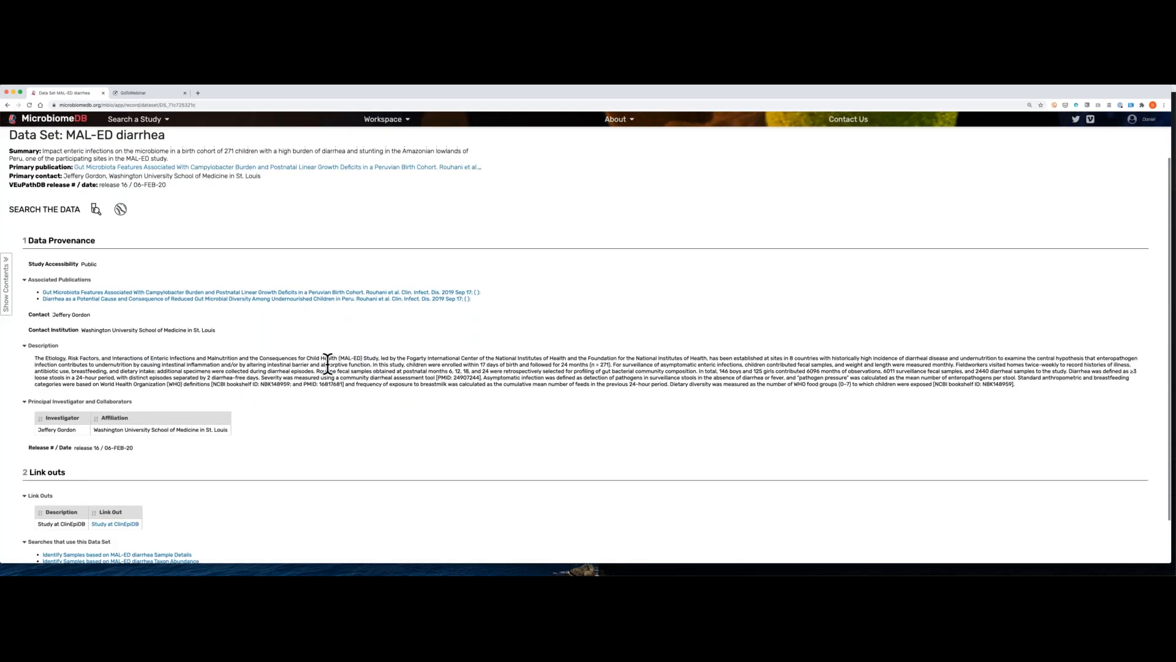
scroll(288, 343, up, 1)
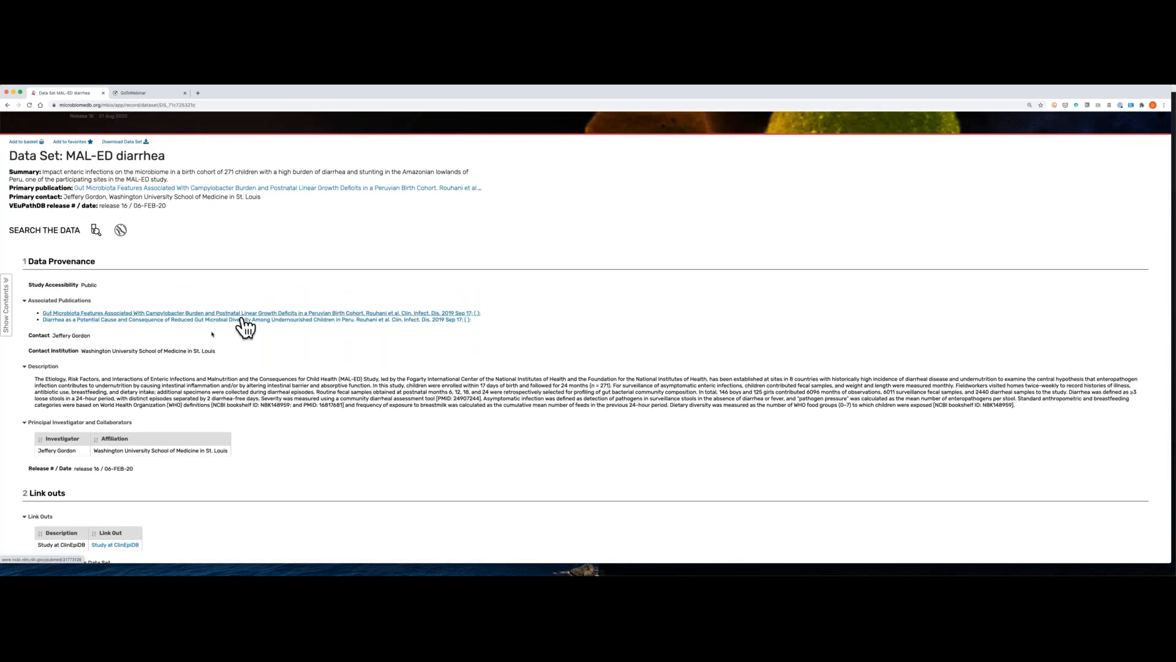
triple_click(77, 335)
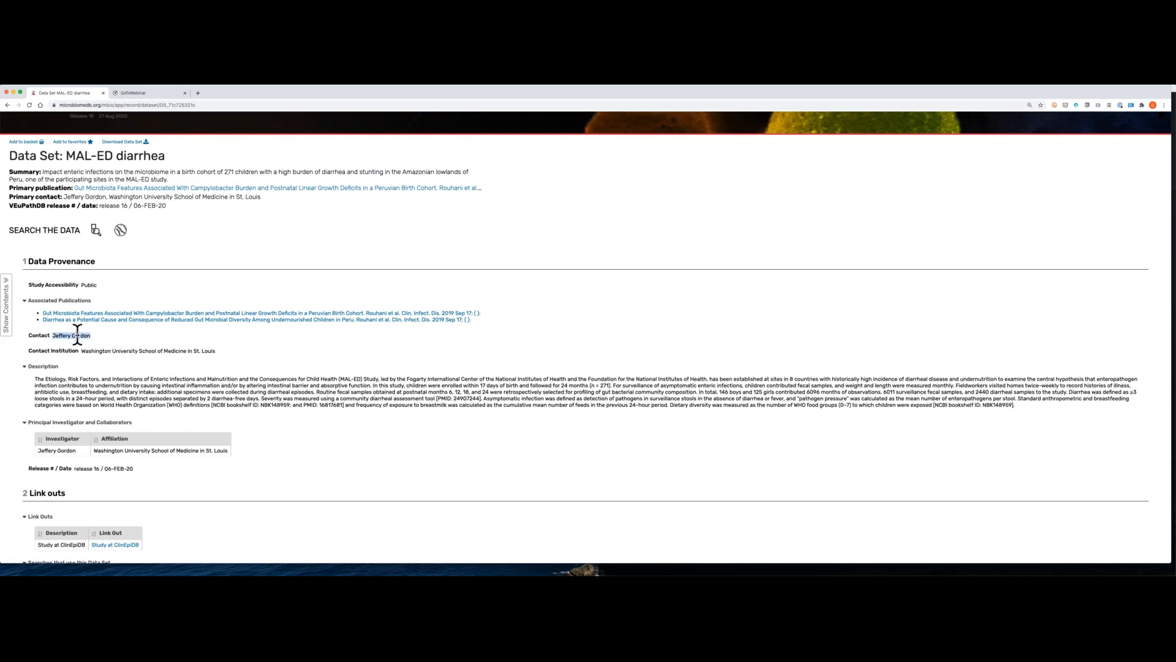
triple_click(158, 451)
scroll(280, 453, down, 1)
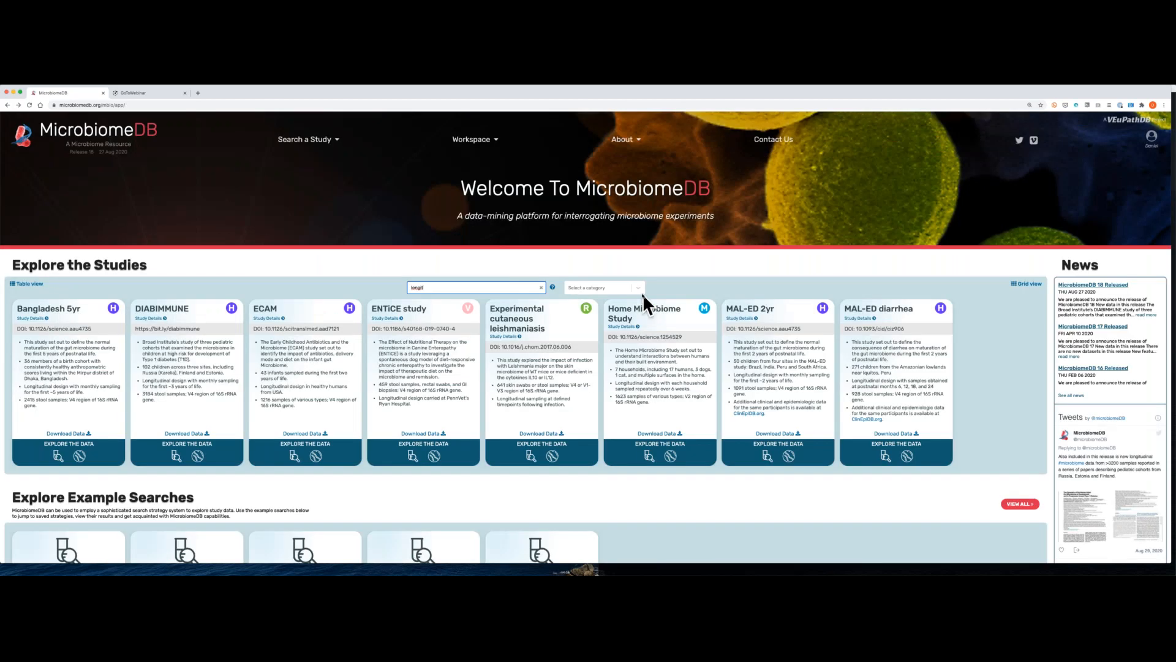
Step: Search the studies on the home page for "longit" and limit them to the Human category
click(641, 289)
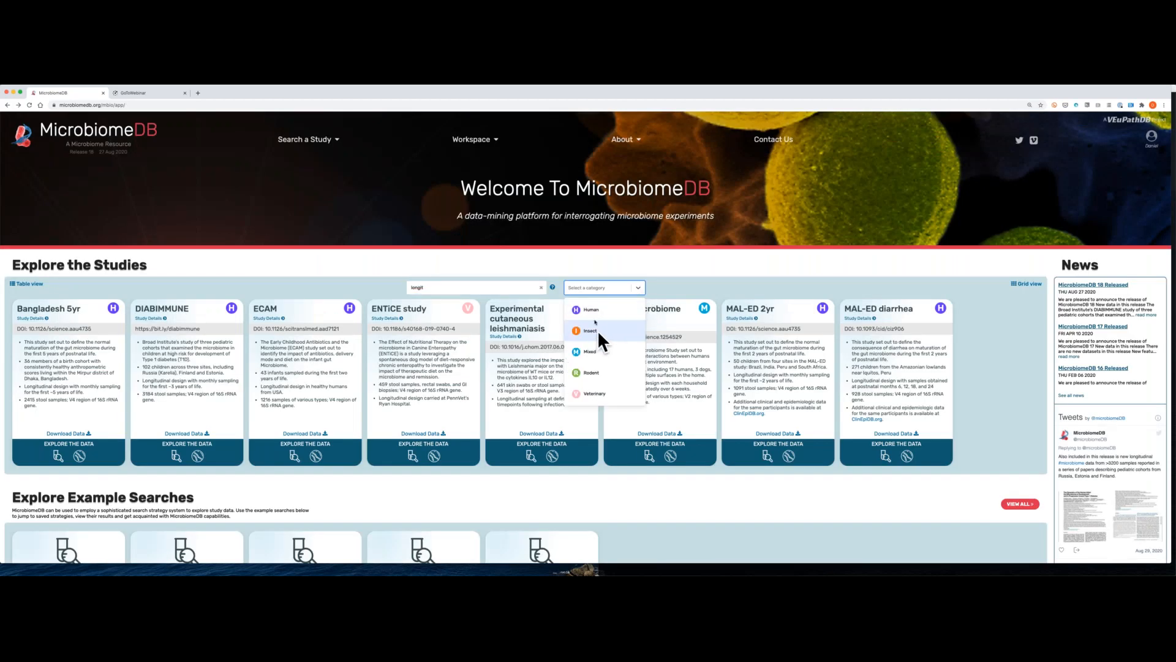
click(593, 310)
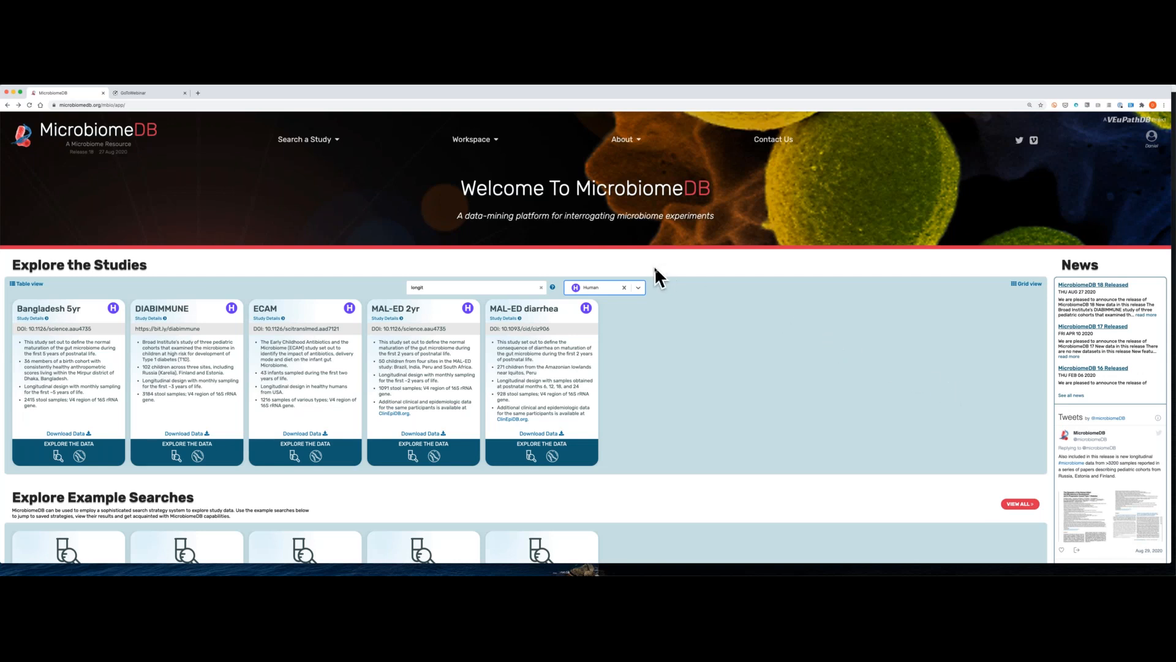
click(851, 245)
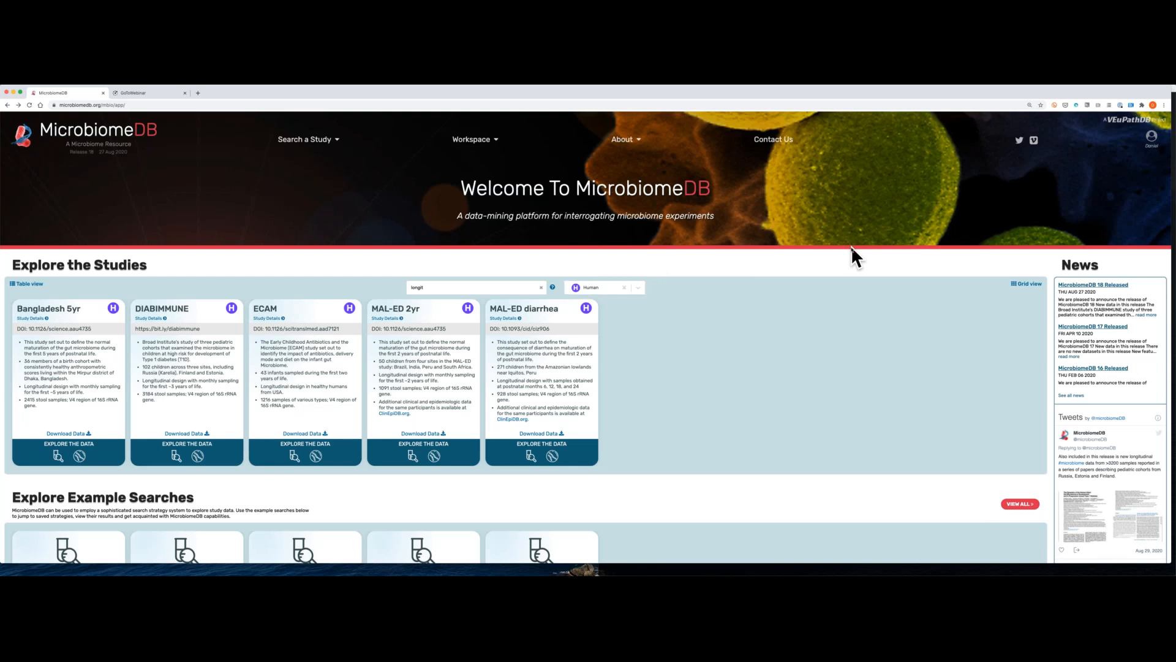
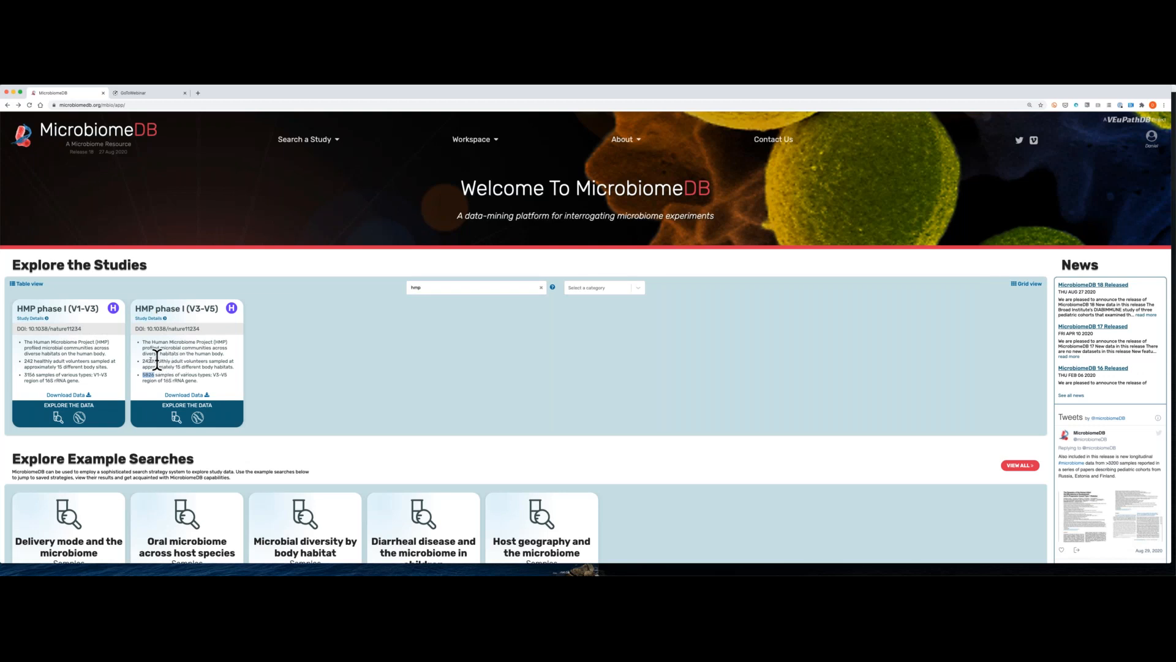
Step: Open the sample details search for HMP phase I (V3-V5), search its variables for "samp" and display the Sample type variable
double_click(147, 361)
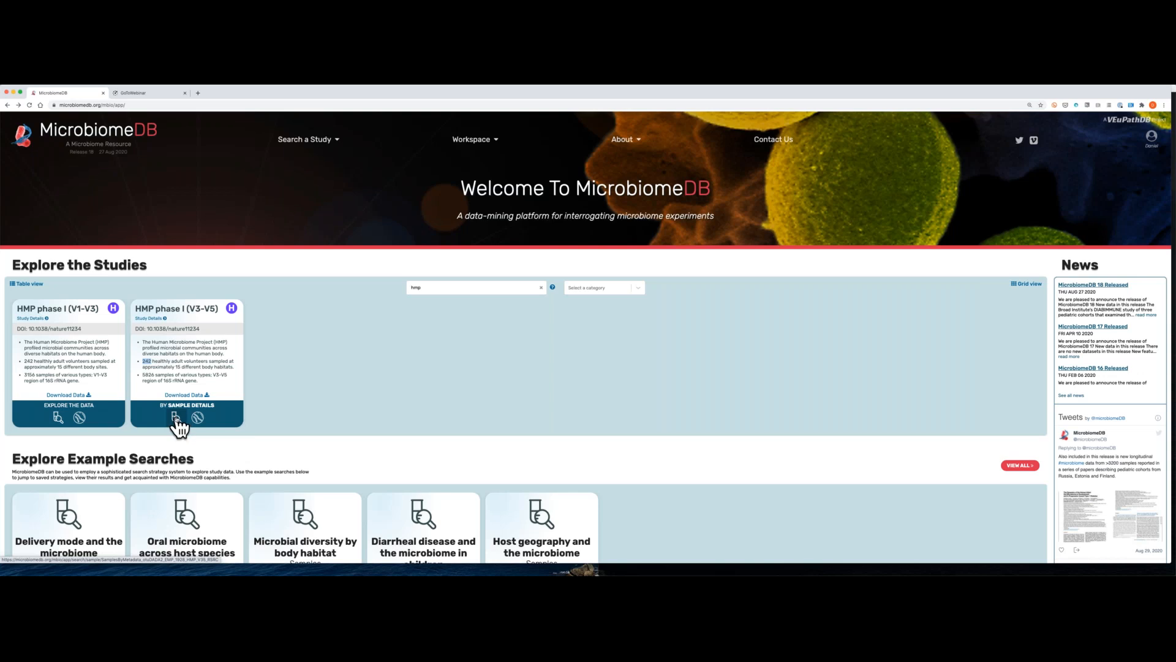
click(175, 417)
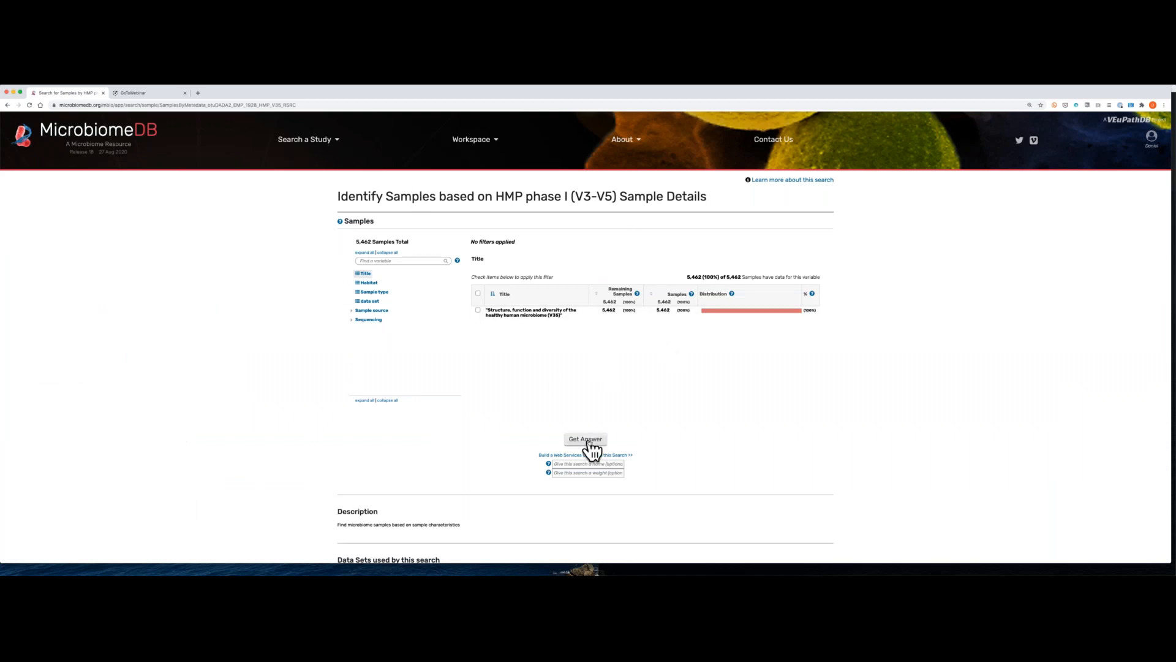
click(380, 261)
text(samp)
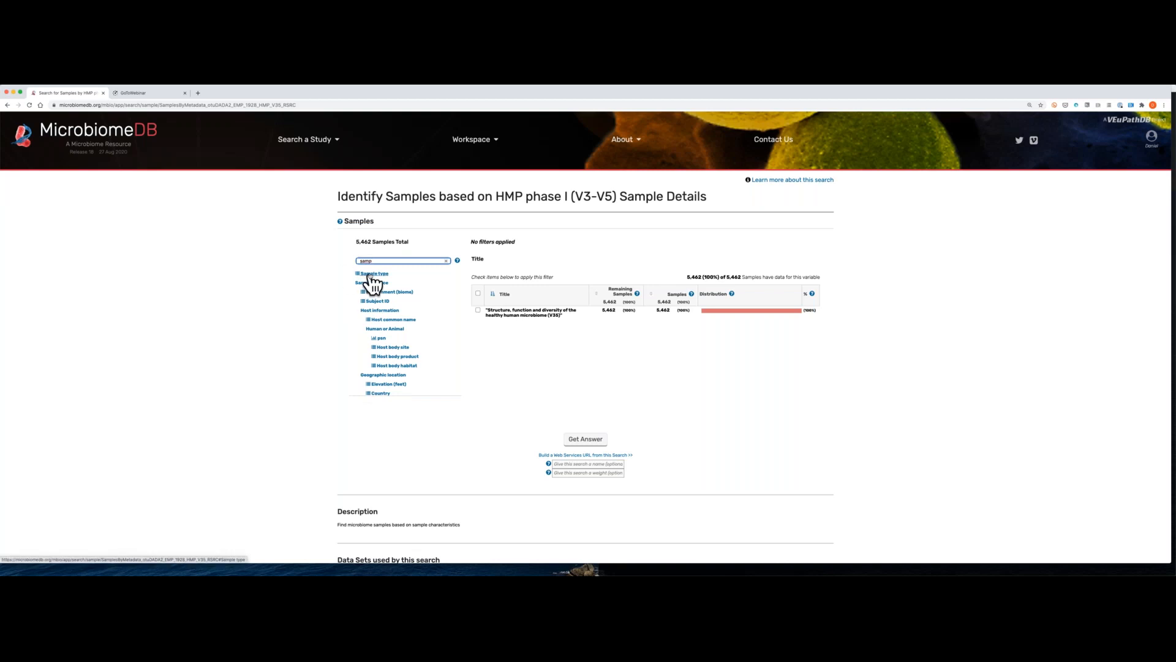
click(370, 276)
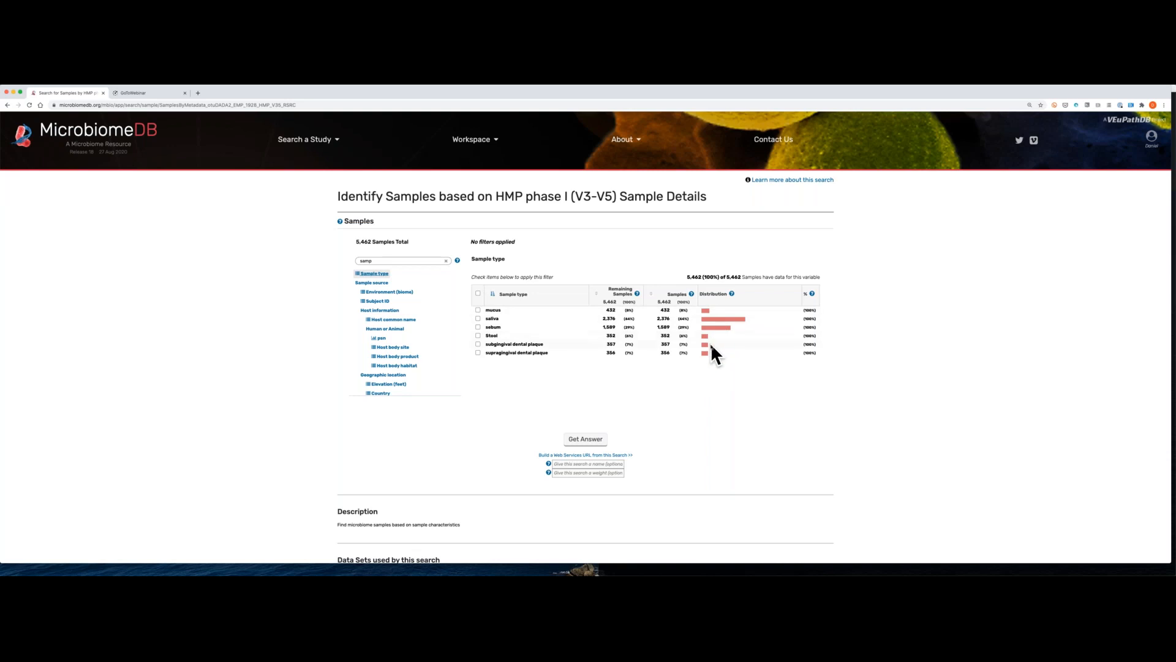
Step: Try limiting the samples to the saliva sample type, and clear that filter again
click(478, 318)
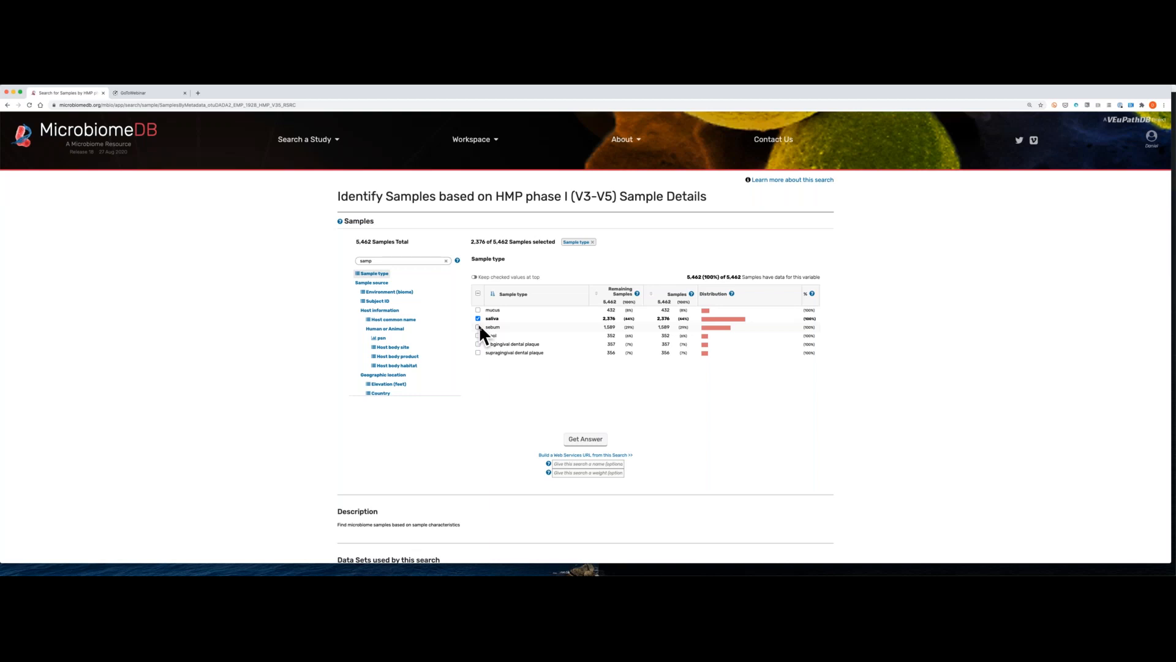
key(super+equal)
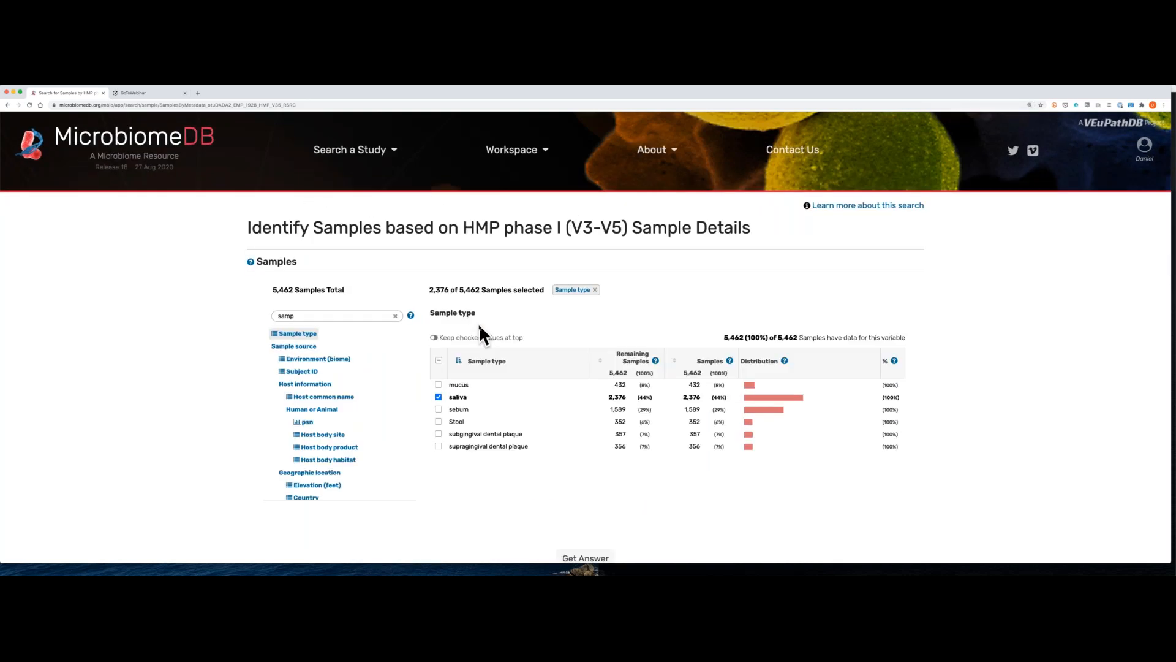
scroll(479, 324, down, 1)
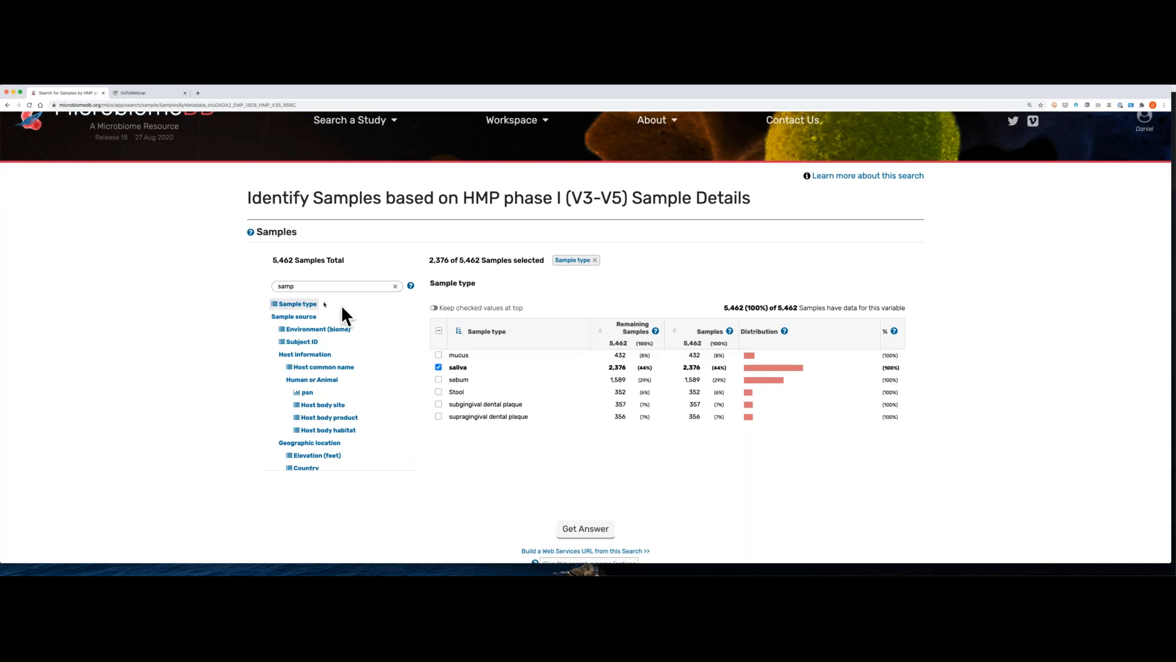
click(438, 367)
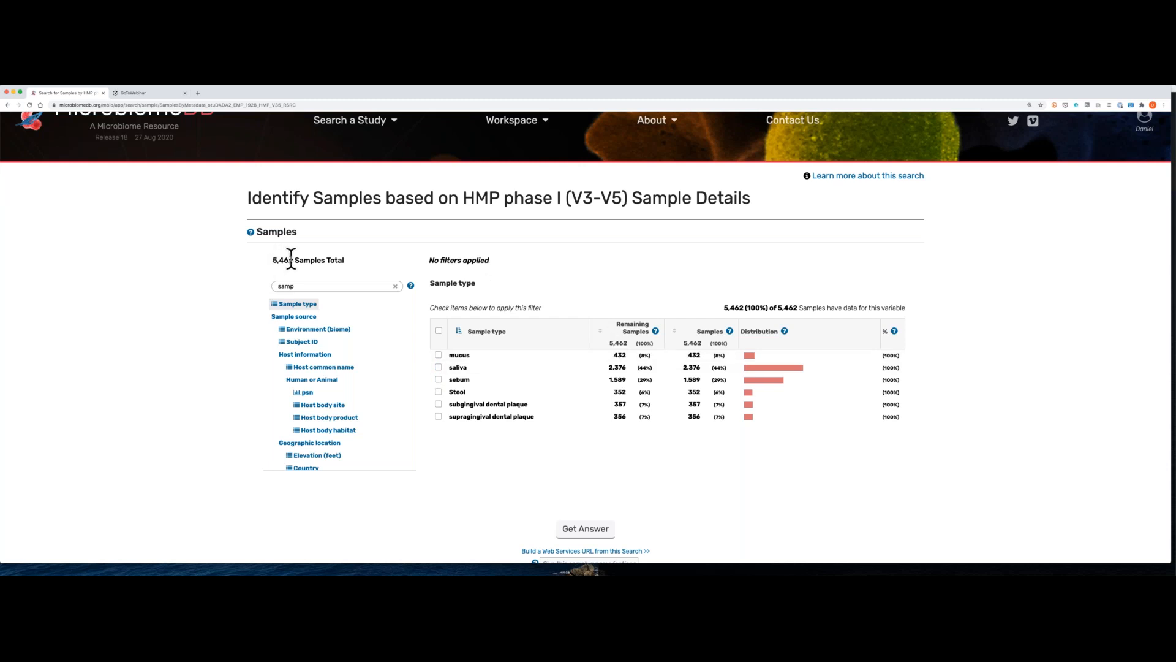
Step: Run the sample search without any filters and browse the list of returned samples
scroll(291, 258, down, 2)
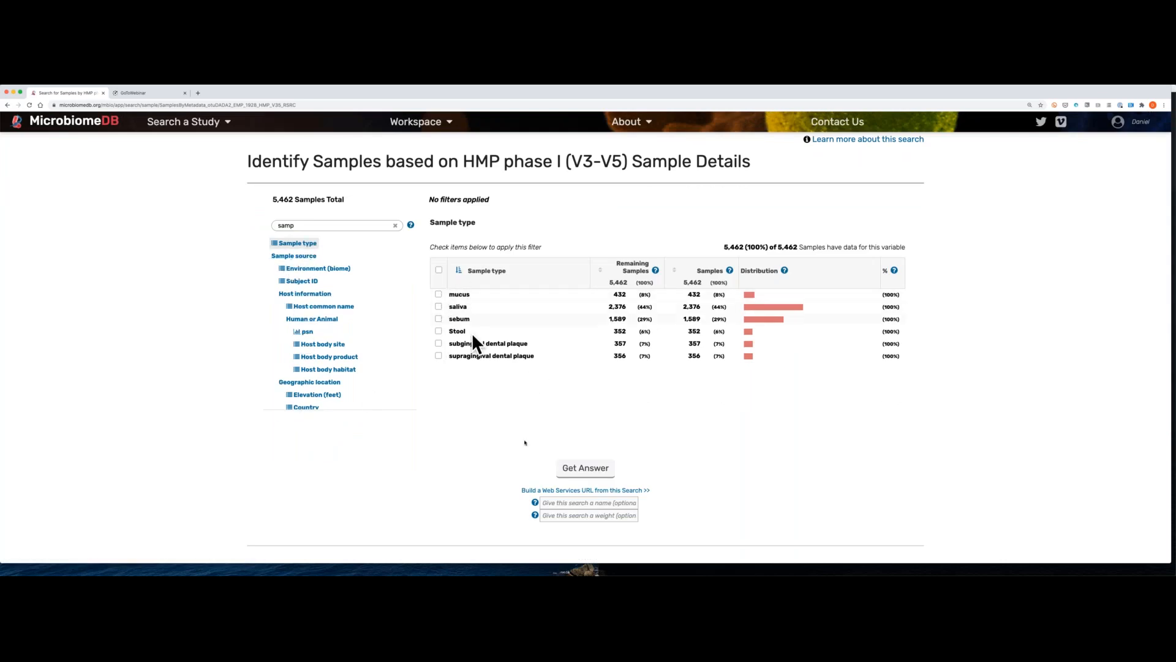
click(585, 469)
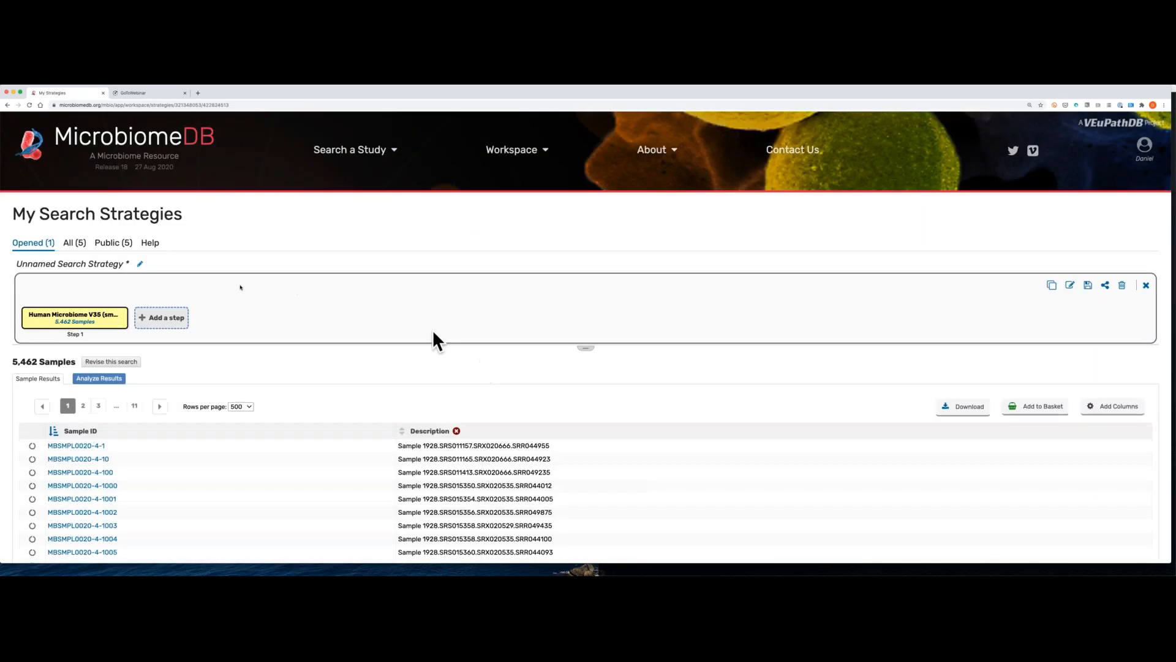
scroll(217, 270, down, 2)
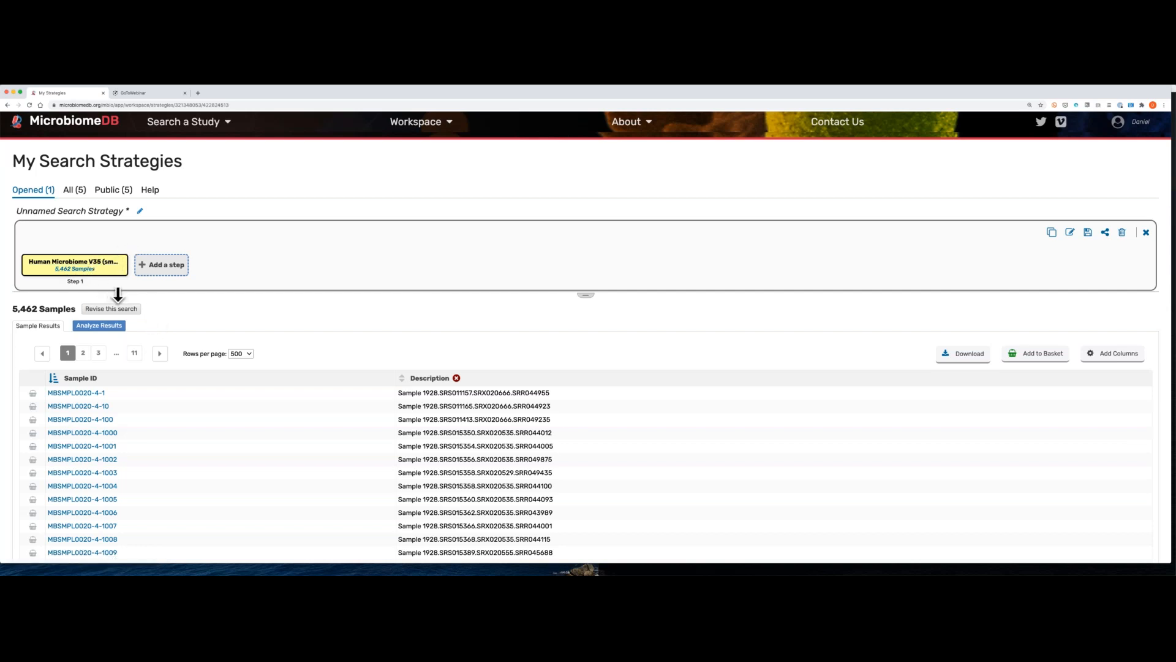
scroll(118, 297, down, 2)
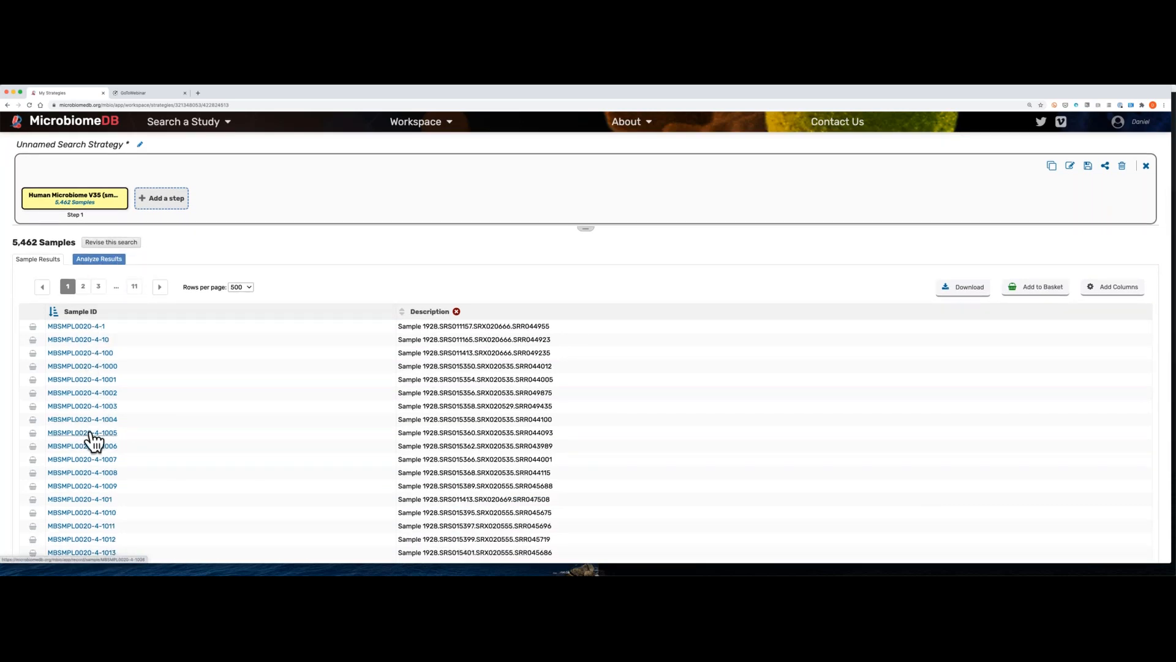
scroll(104, 404, down, 5)
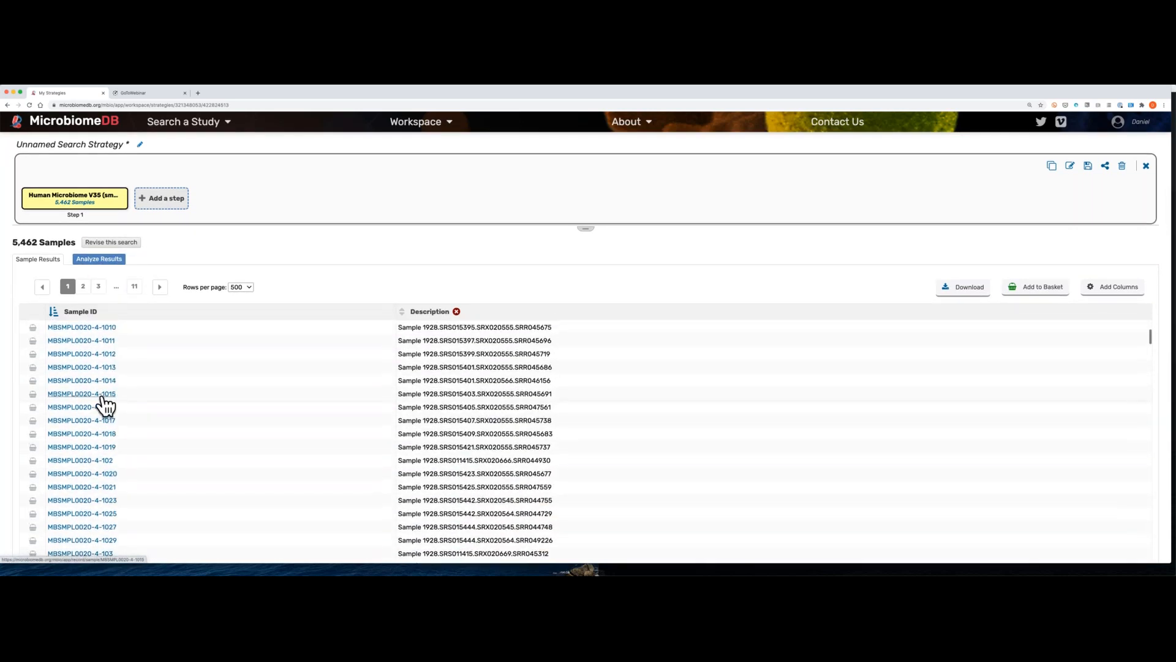
scroll(321, 265, down, 4)
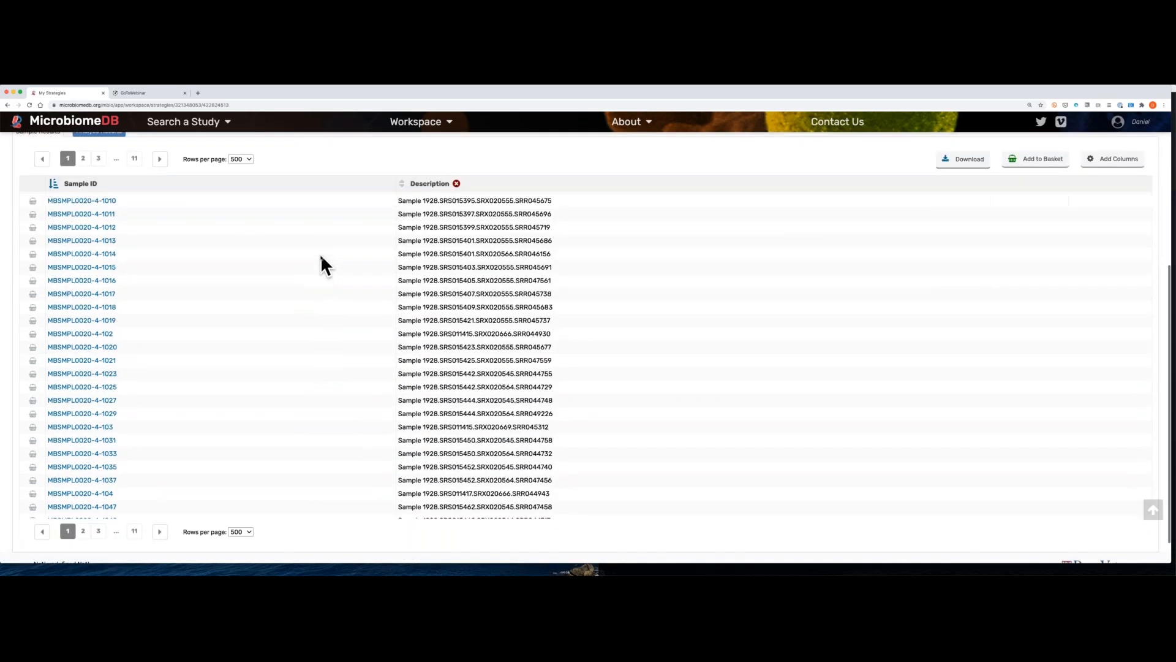
scroll(184, 282, up, 2)
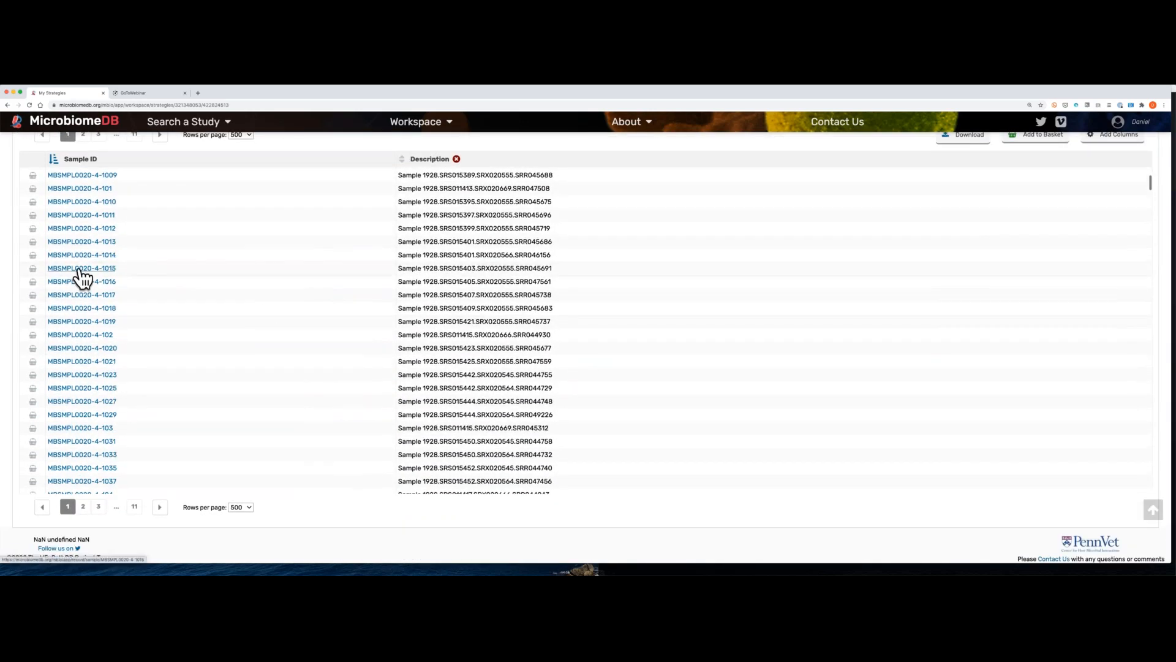
Step: Open the record of sample MBSMPL0020-4-1015 and examine its dataset, sample characteristics, processing and taxon abundance tables
click(79, 269)
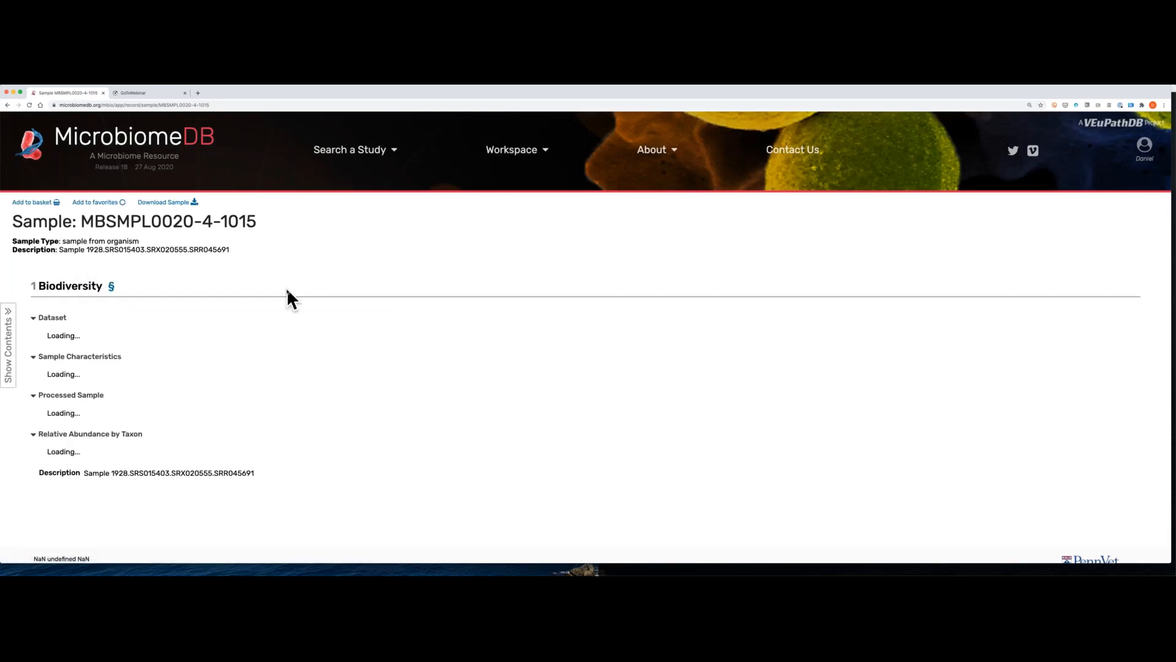
scroll(288, 297, down, 1)
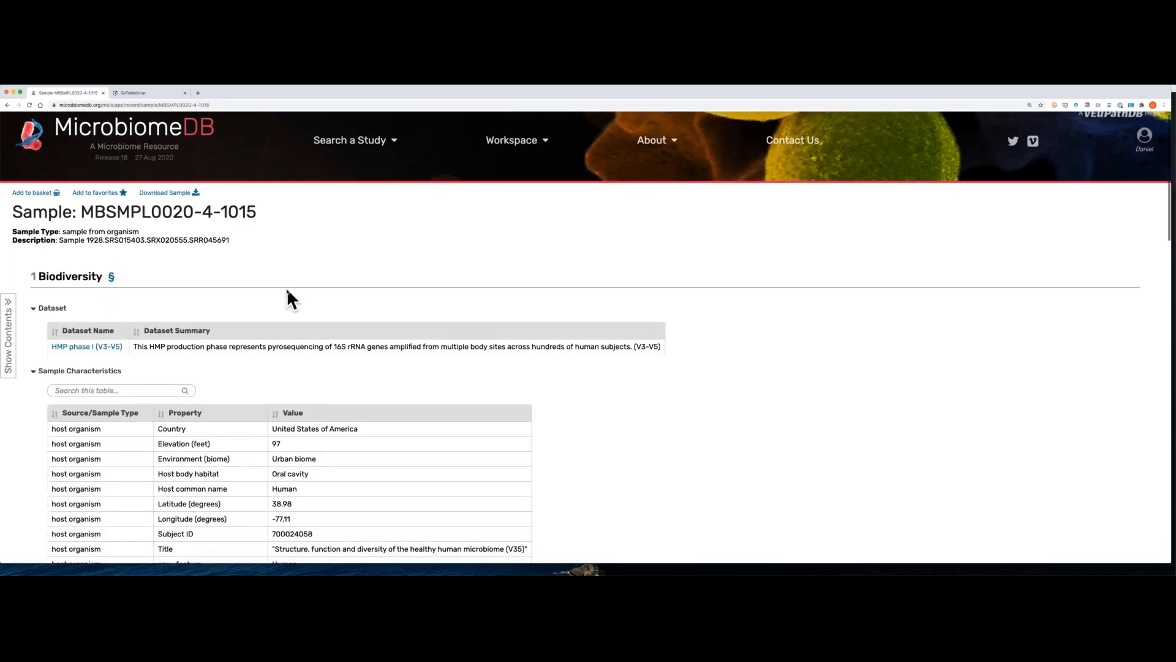
scroll(287, 289, down, 1)
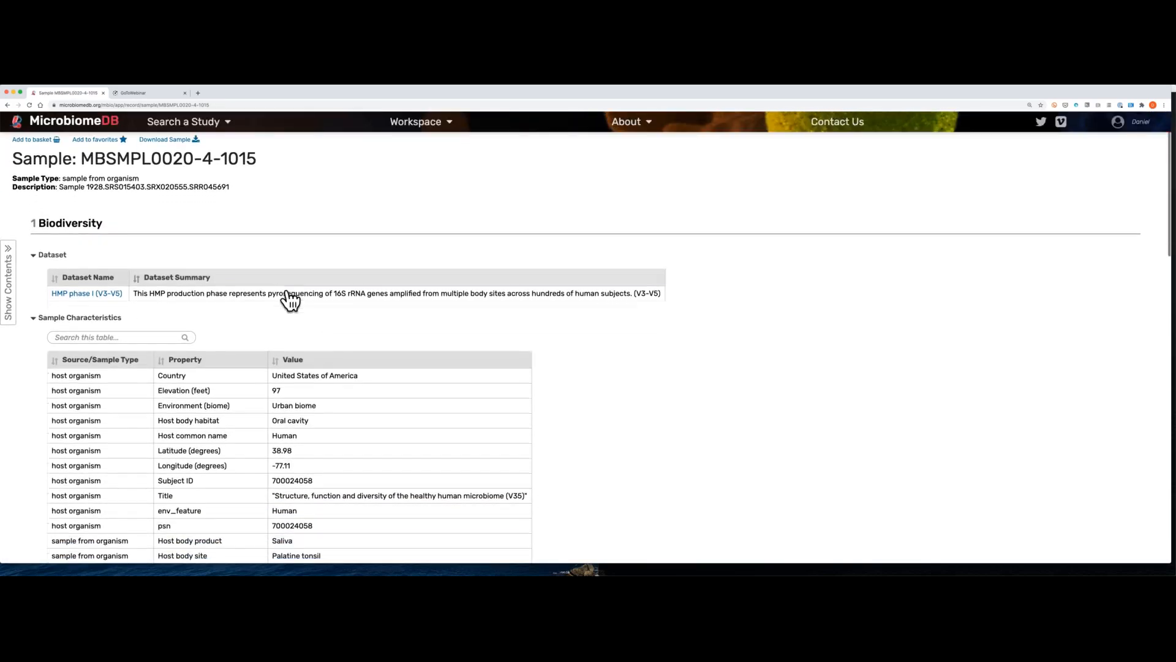
scroll(287, 293, down, 1)
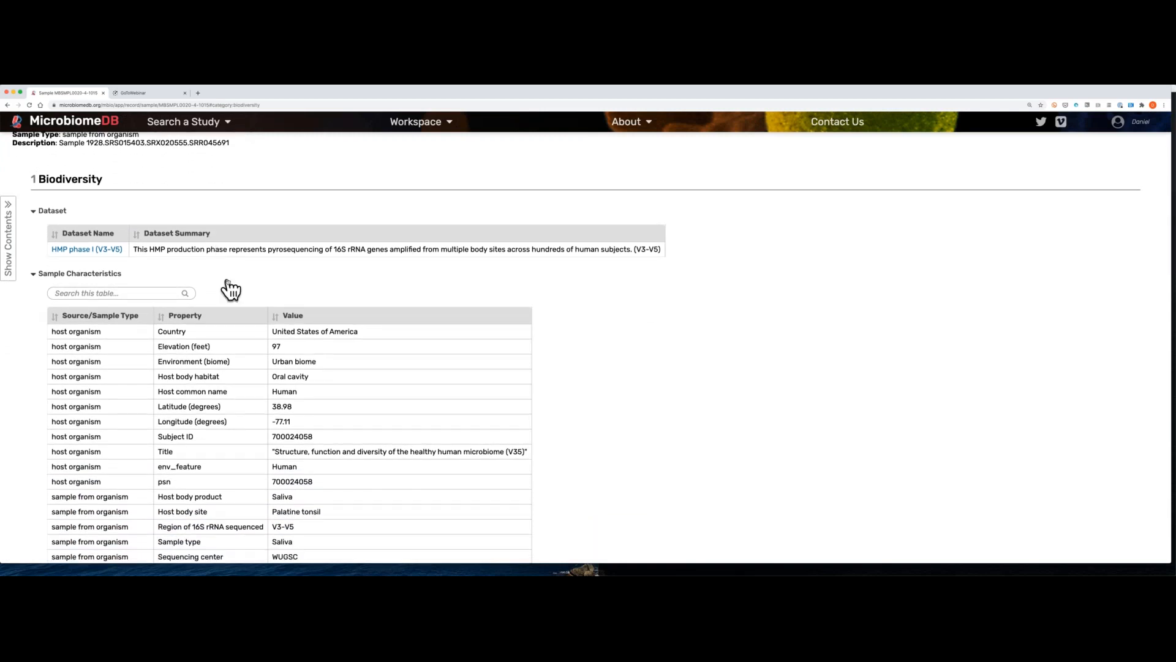
scroll(225, 287, down, 2)
scroll(228, 279, down, 1)
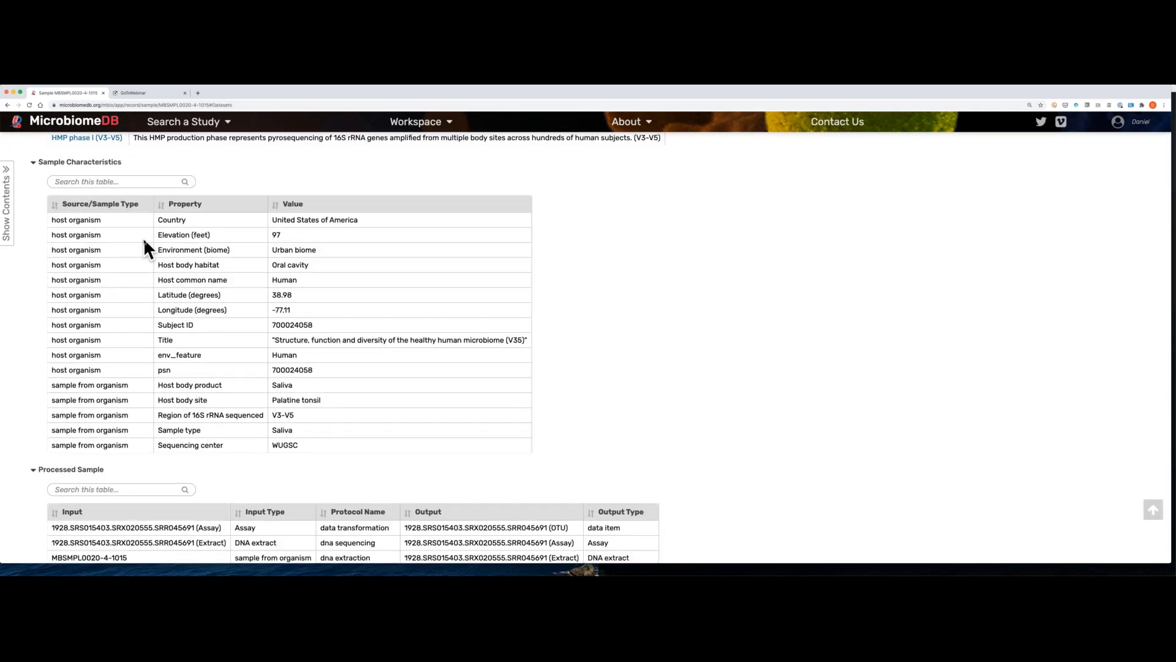
scroll(145, 245, down, 4)
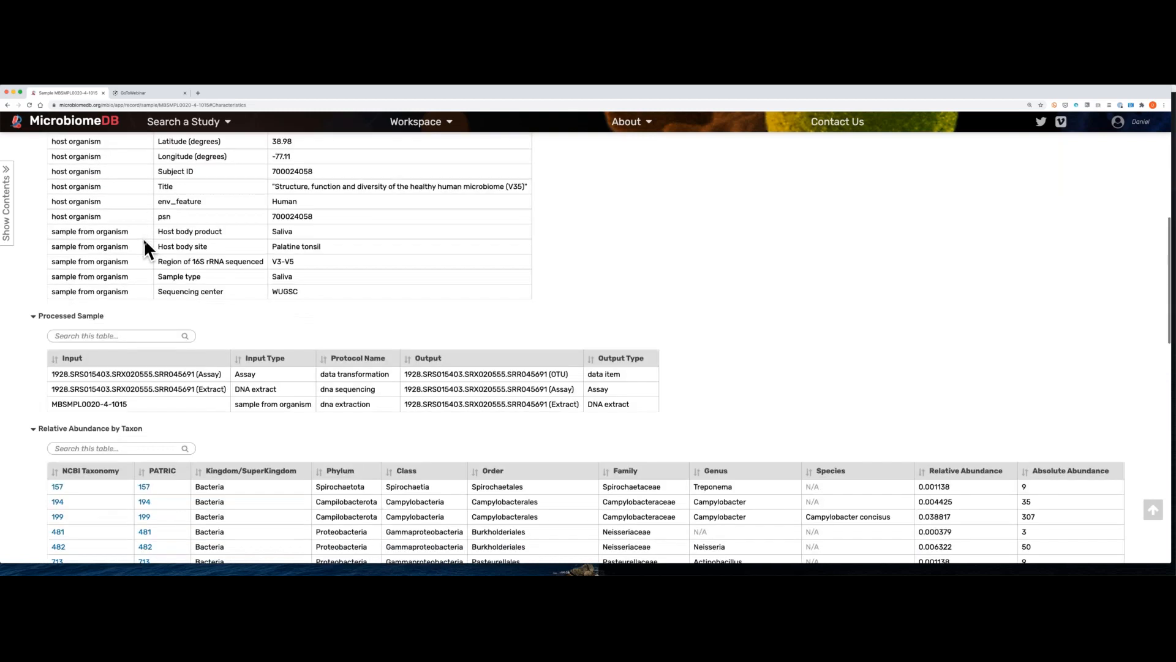
scroll(144, 241, down, 3)
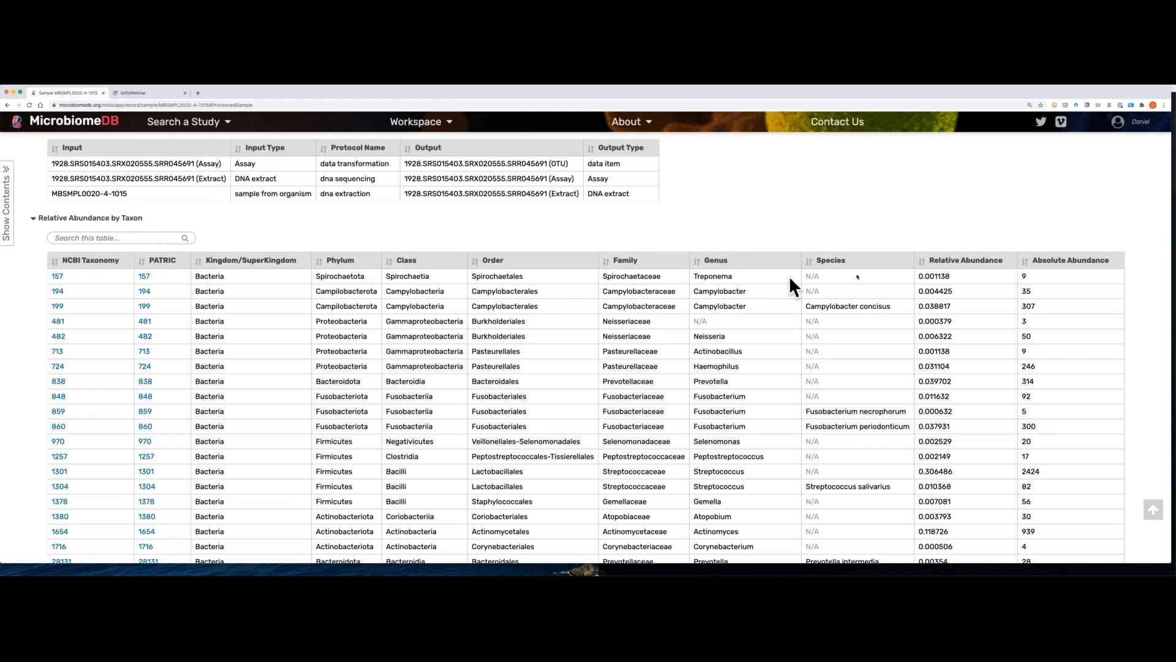
Step: Sort the sample's Relative Abundance by Taxon table by descending relative abundance and highlight the top taxon's value
click(924, 261)
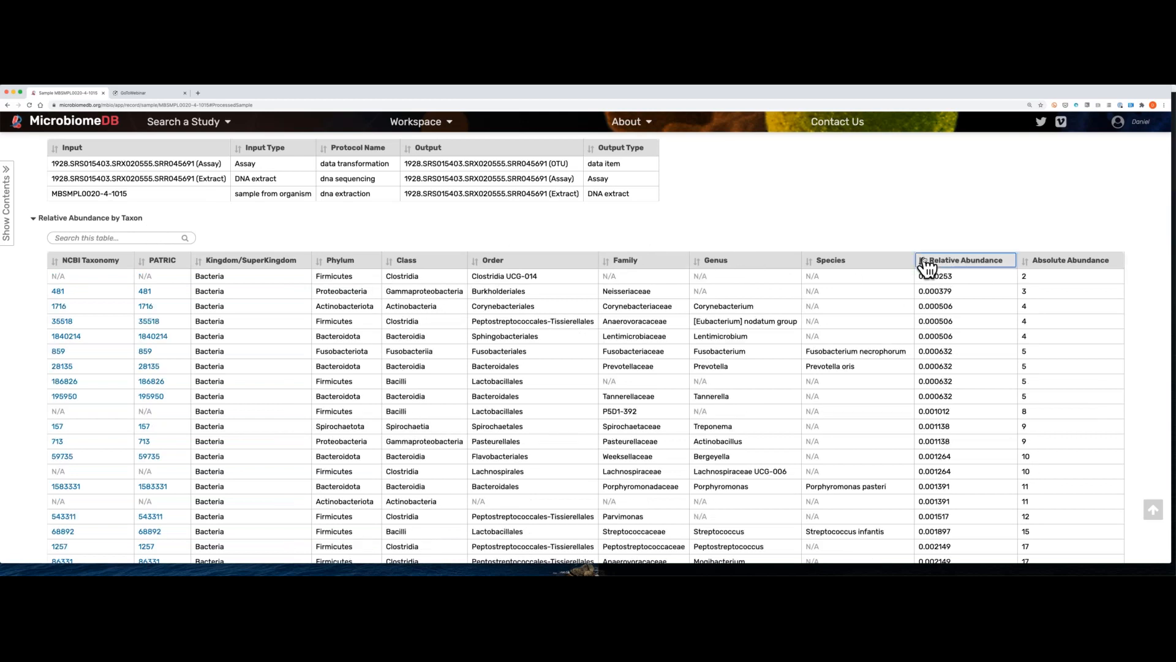
click(924, 262)
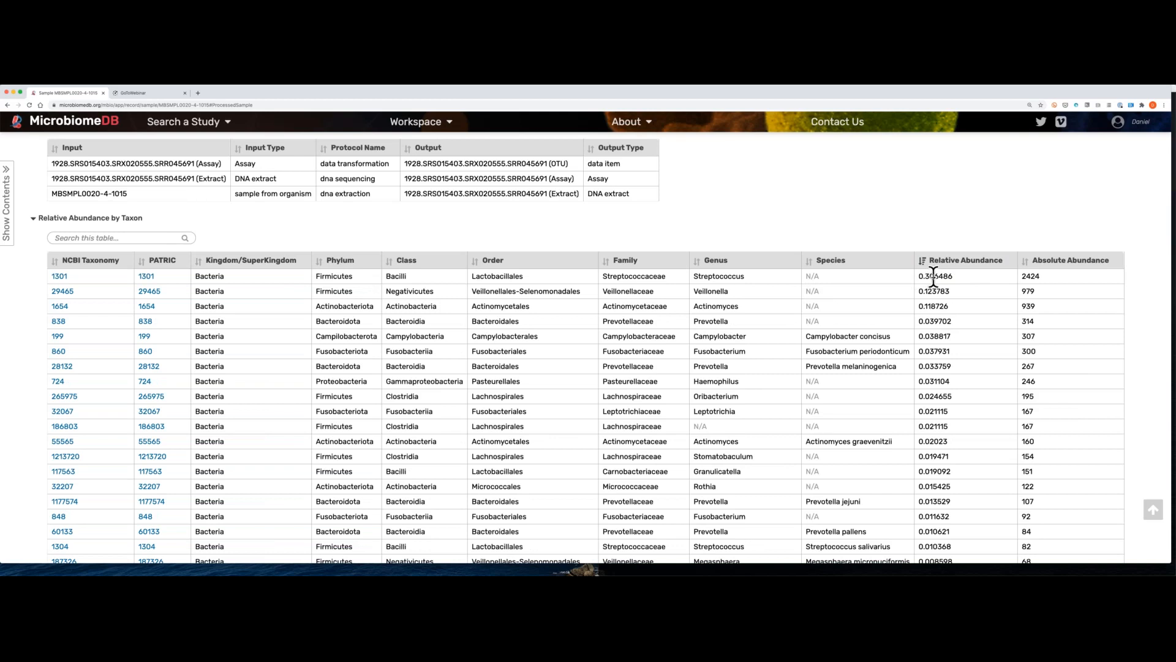
drag(933, 275, 924, 274)
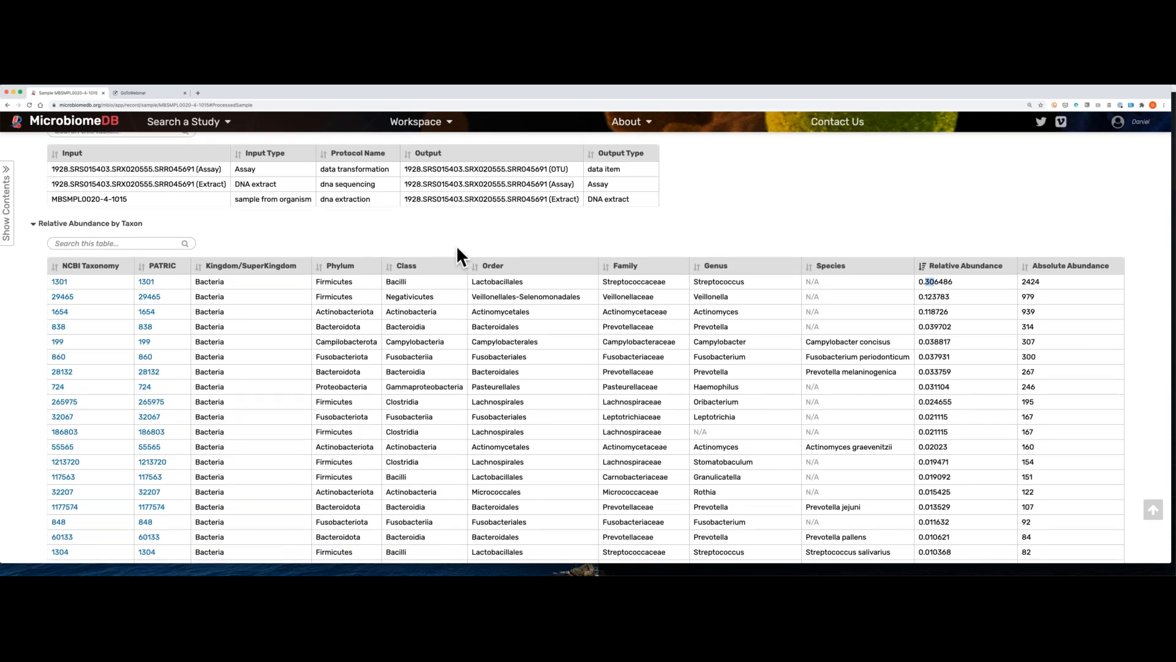
Step: Go back from the sample record to the search strategy's list of sample results
scroll(457, 245, up, 1)
scroll(456, 212, up, 6)
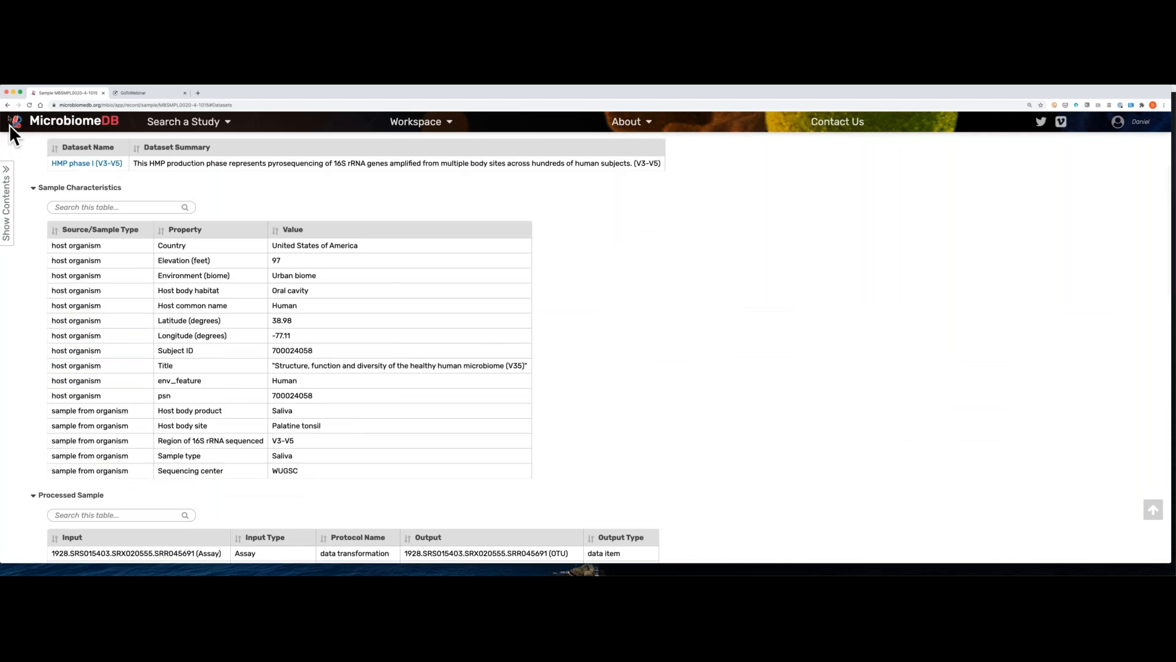
click(8, 105)
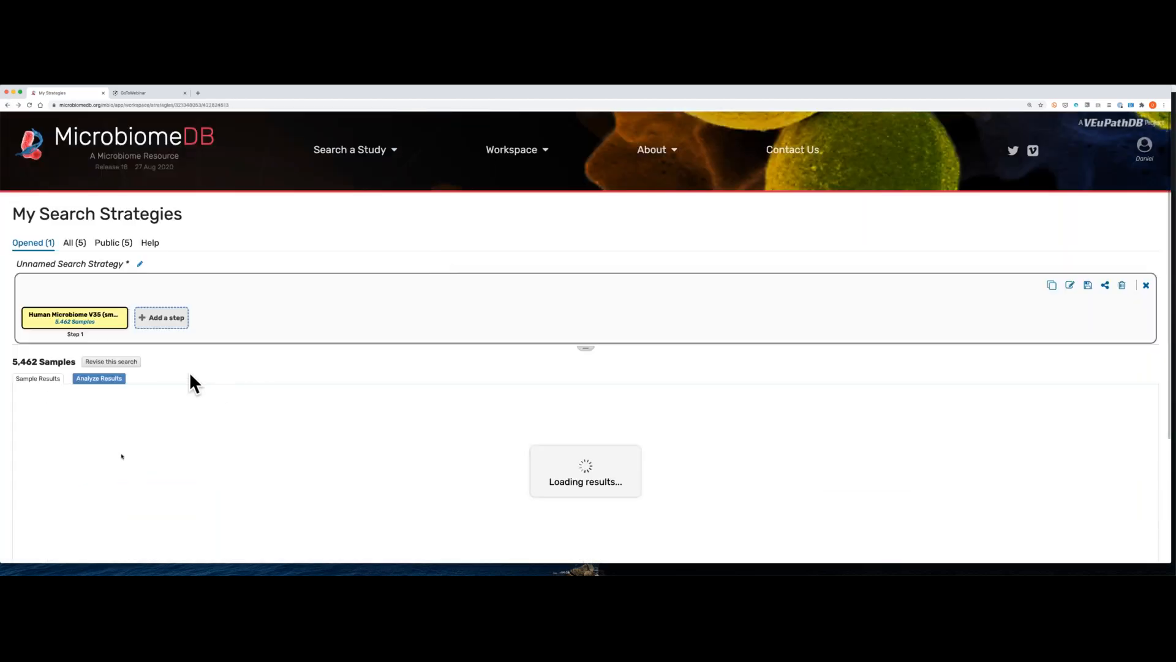
scroll(179, 458, down, 5)
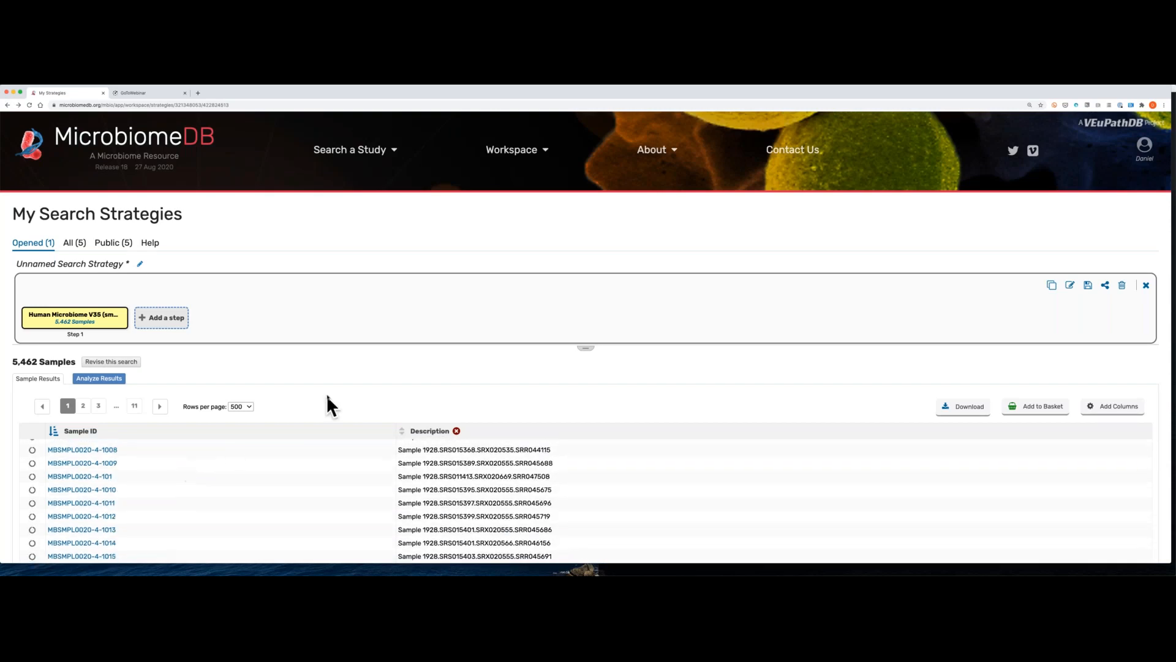
scroll(328, 396, down, 4)
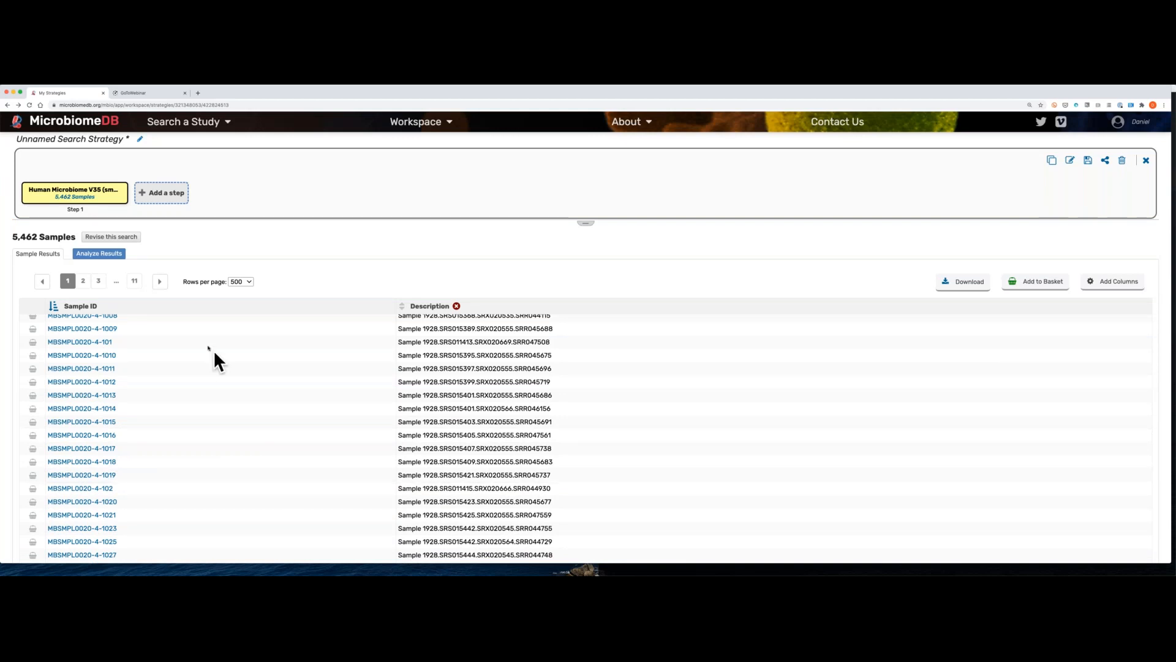
Step: Start a Relative abundance analysis of the sample results and look over its taxonomic level, sample split and download options
click(102, 256)
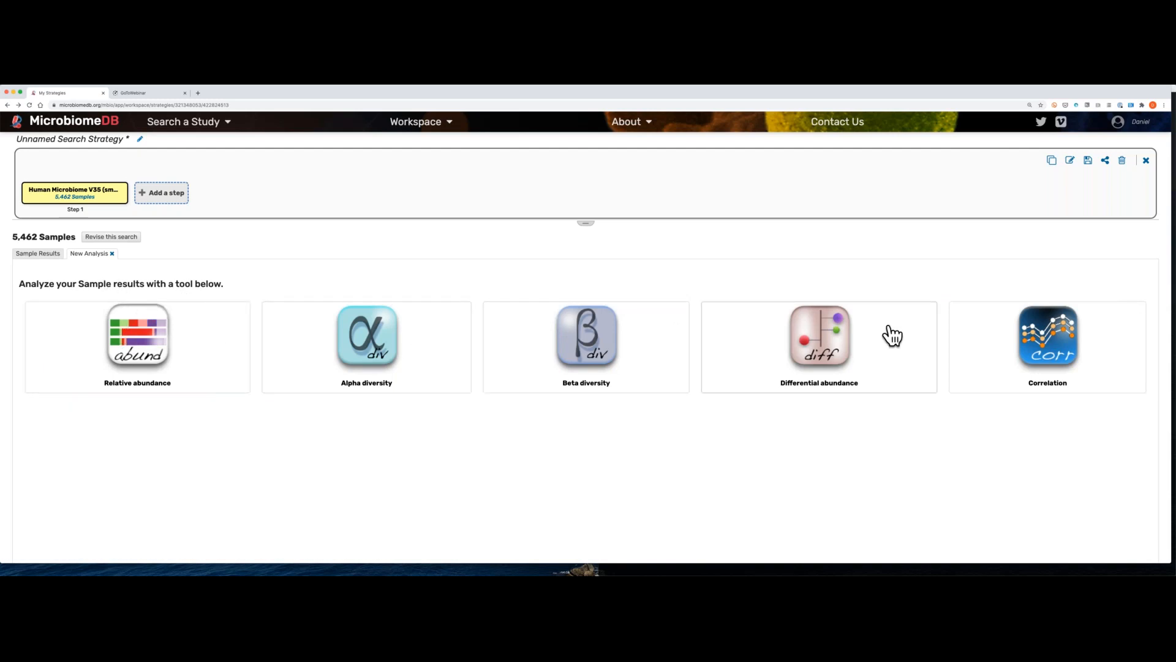
mouse_move(959, 332)
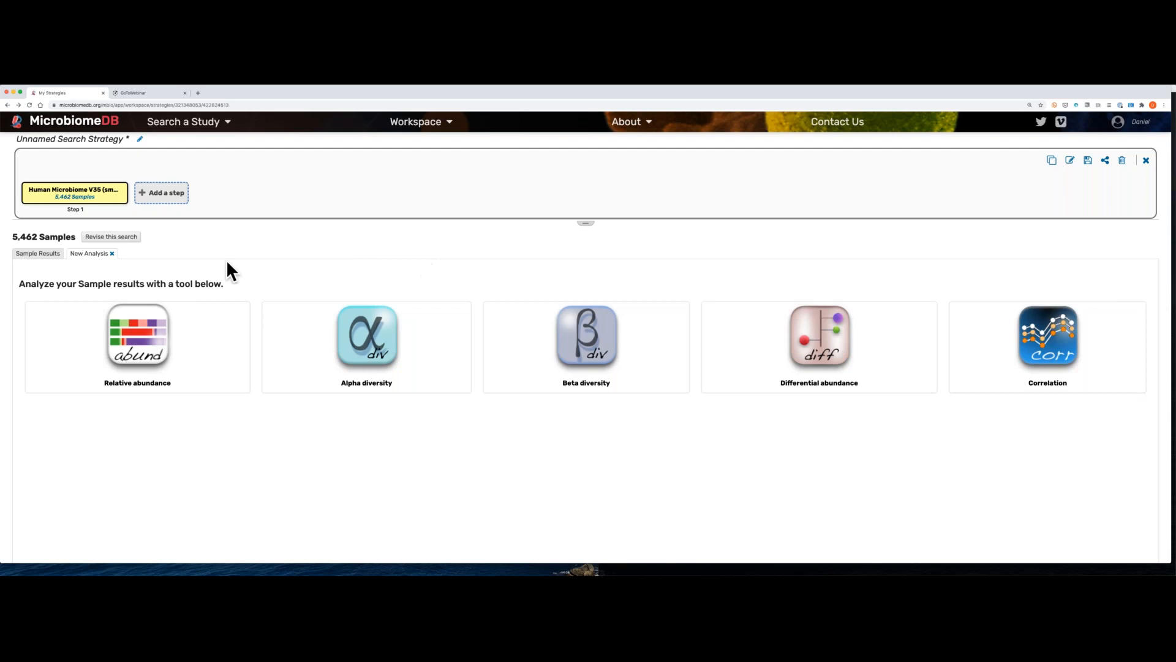
click(142, 334)
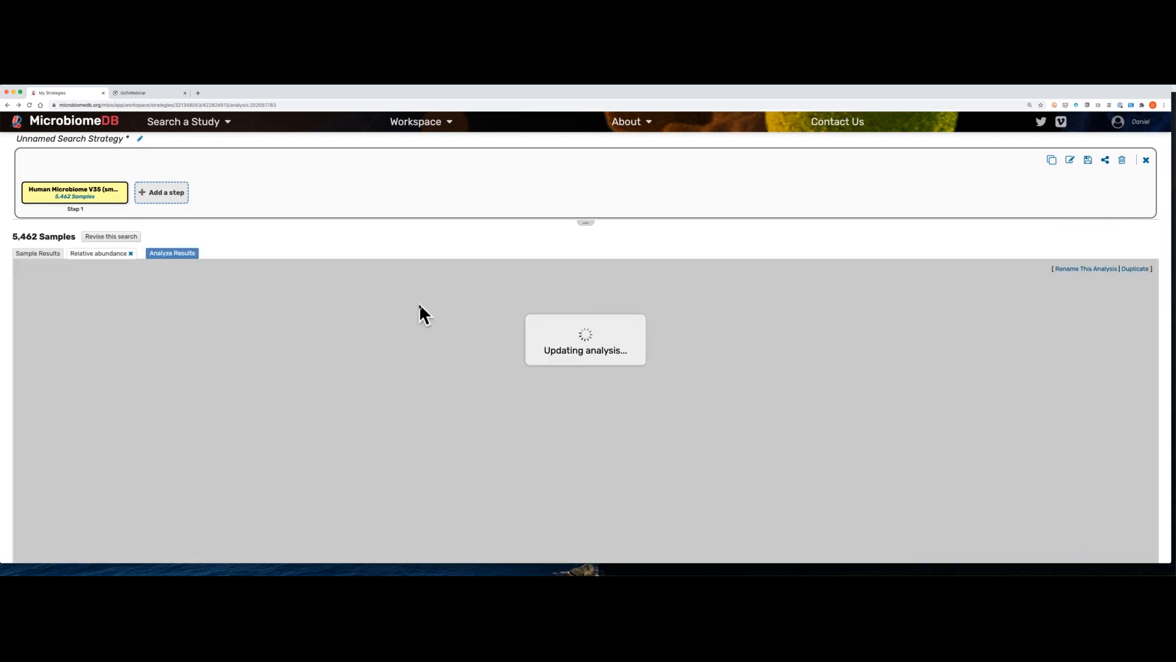
scroll(419, 304, down, 1)
scroll(419, 303, down, 1)
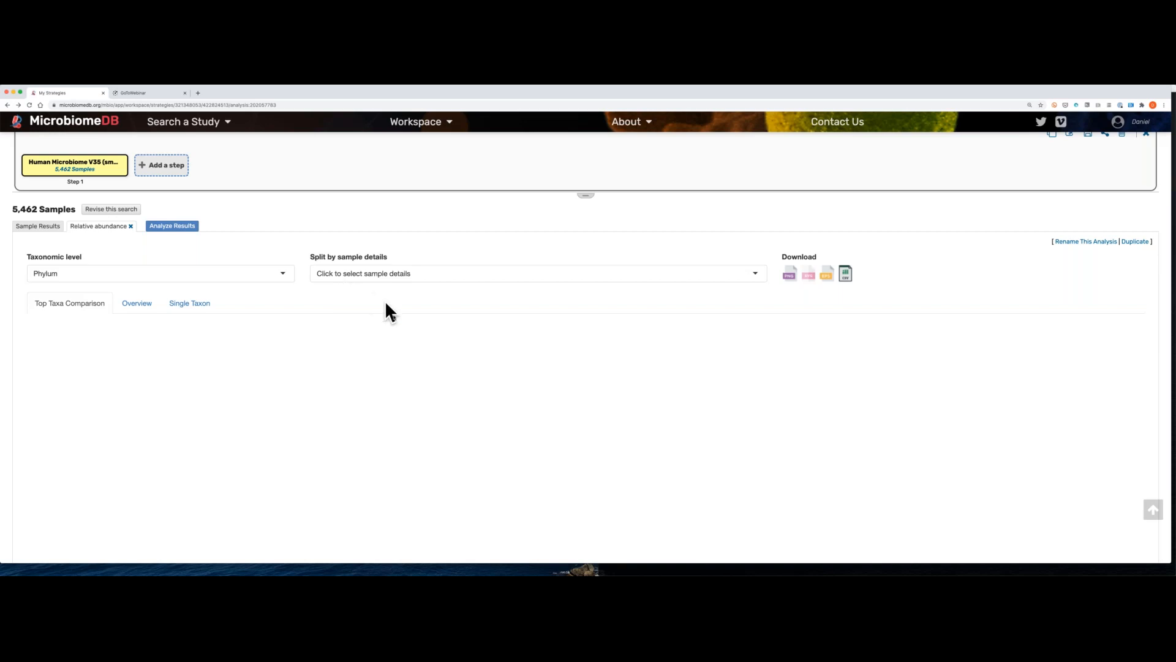
scroll(394, 315, down, 1)
scroll(393, 314, down, 1)
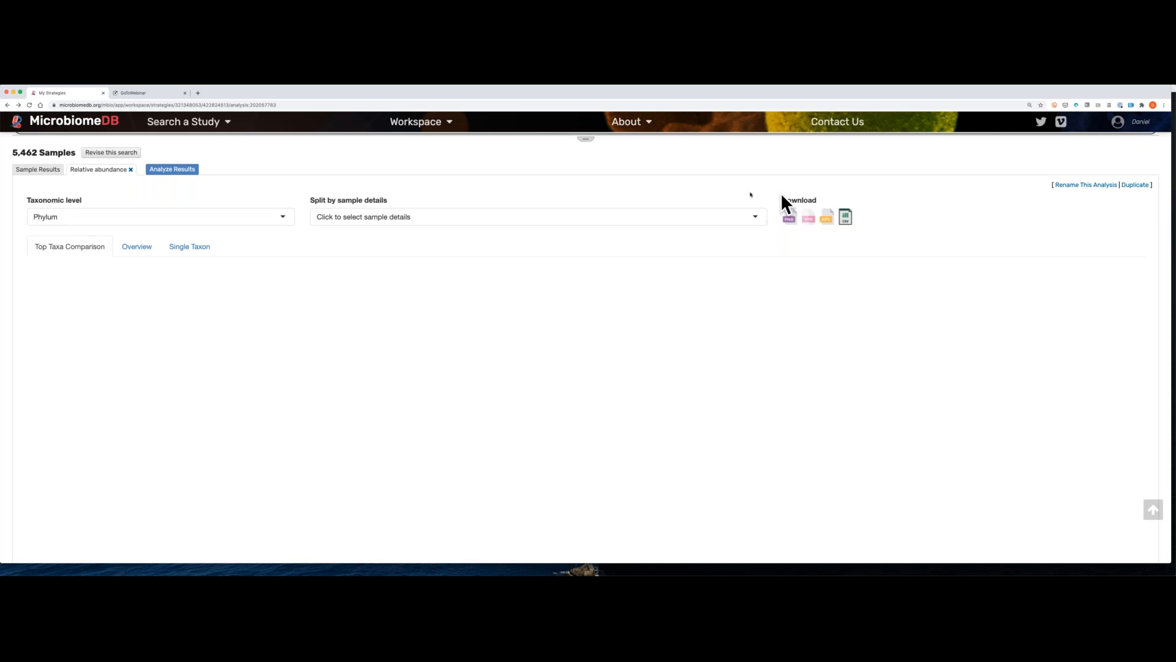
scroll(669, 279, down, 2)
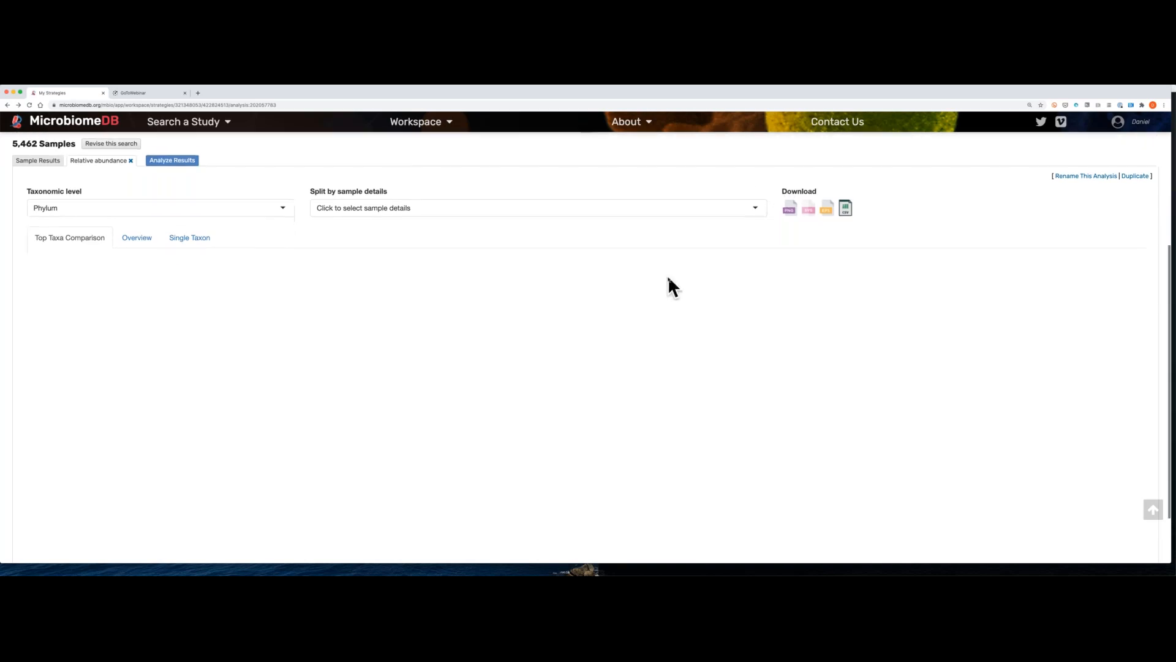
Step: Set the relative abundance analysis to the Genus taxonomic level and split the top taxa comparison by Host body habitat
scroll(668, 277, up, 1)
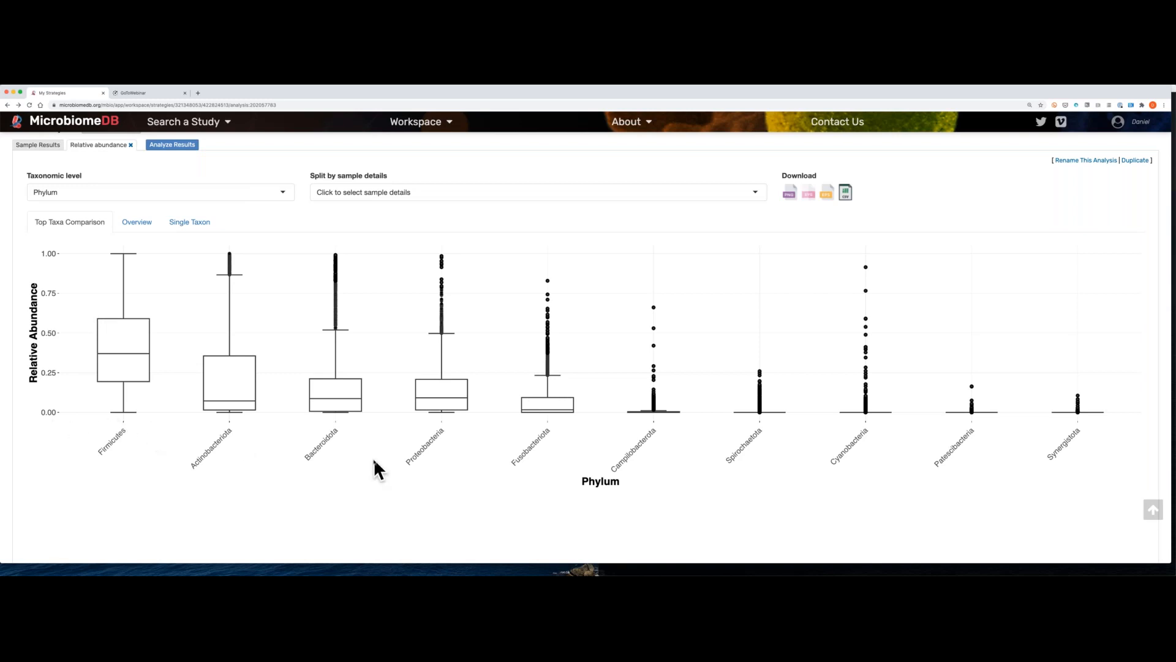
scroll(373, 458, up, 1)
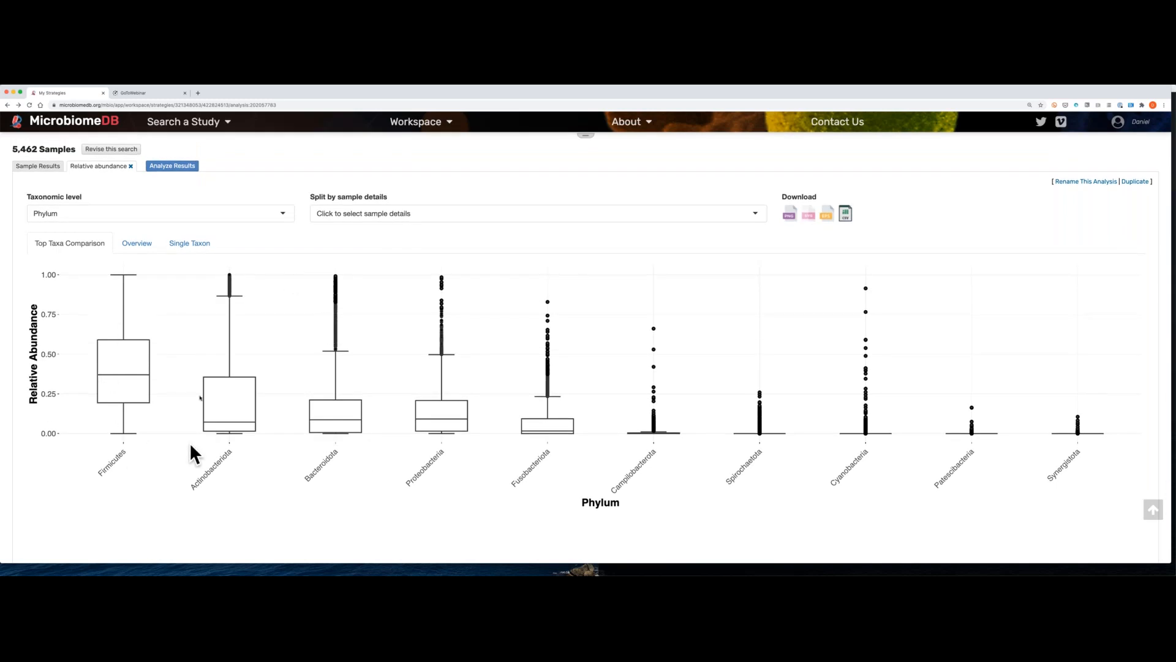
click(283, 215)
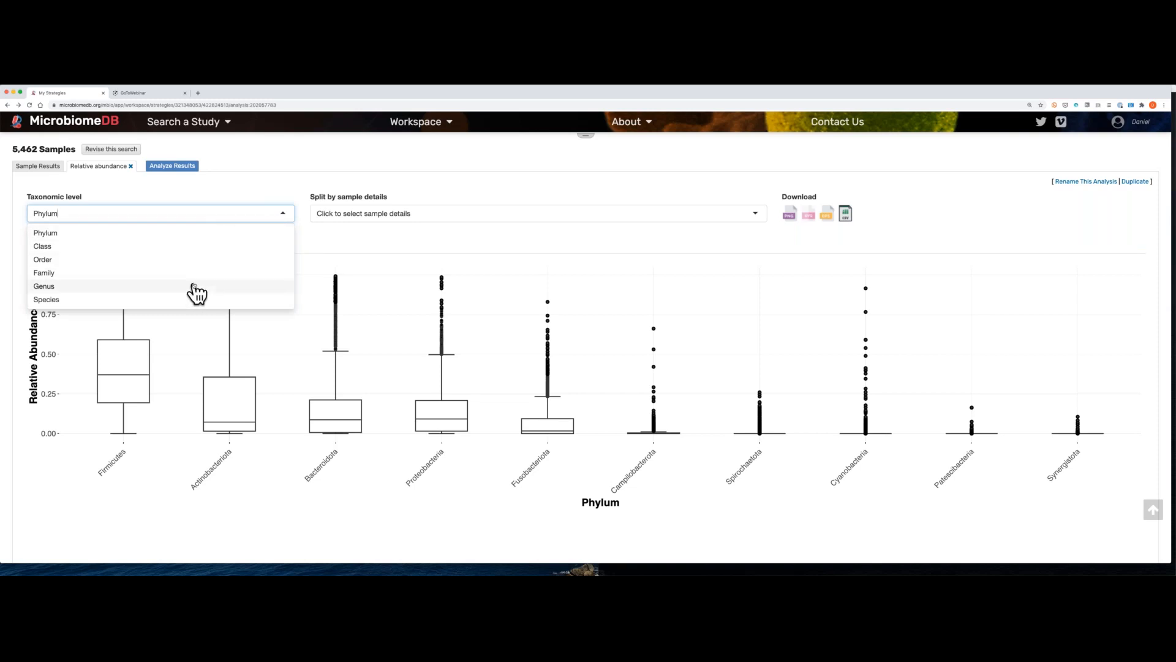
click(196, 287)
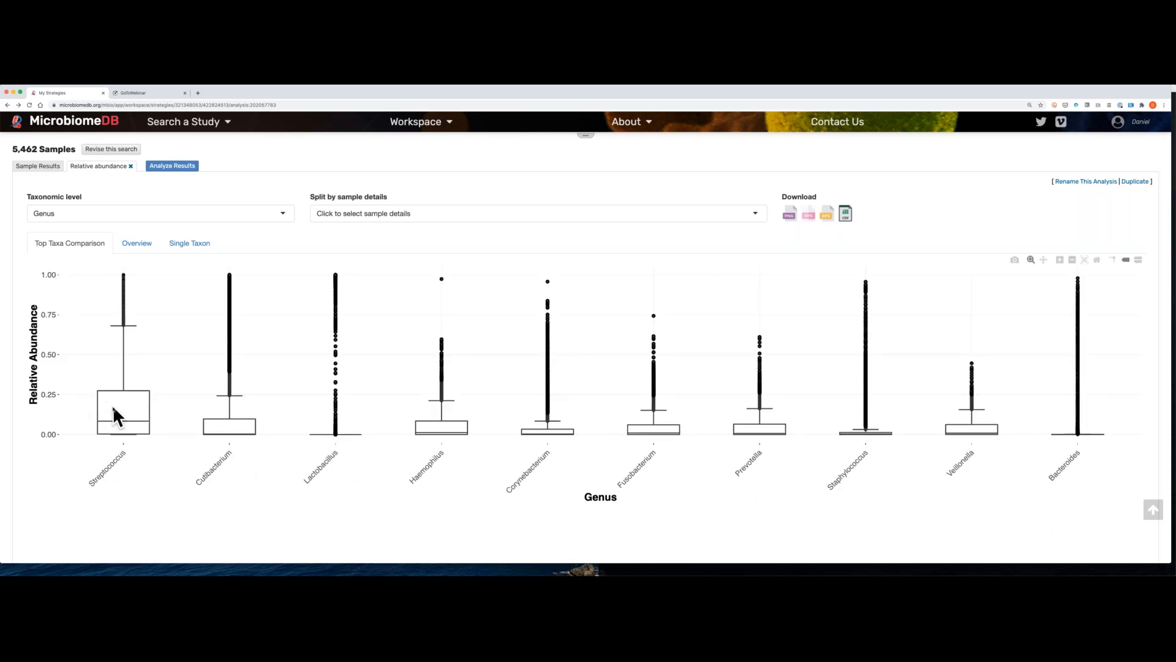
mouse_move(125, 409)
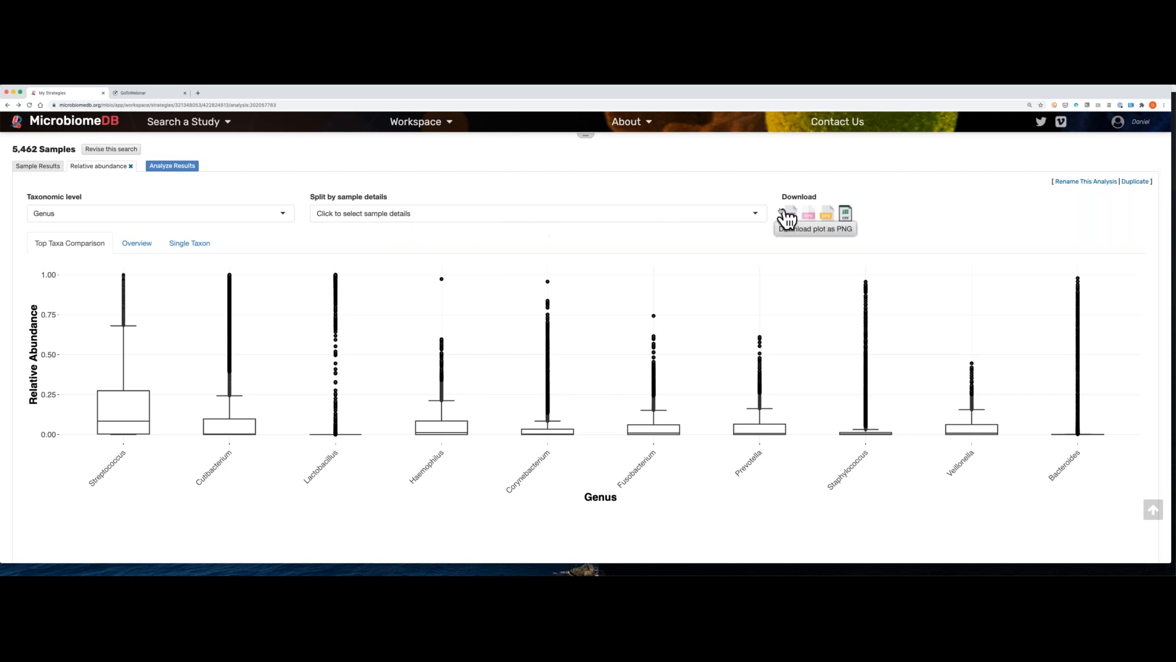
click(756, 211)
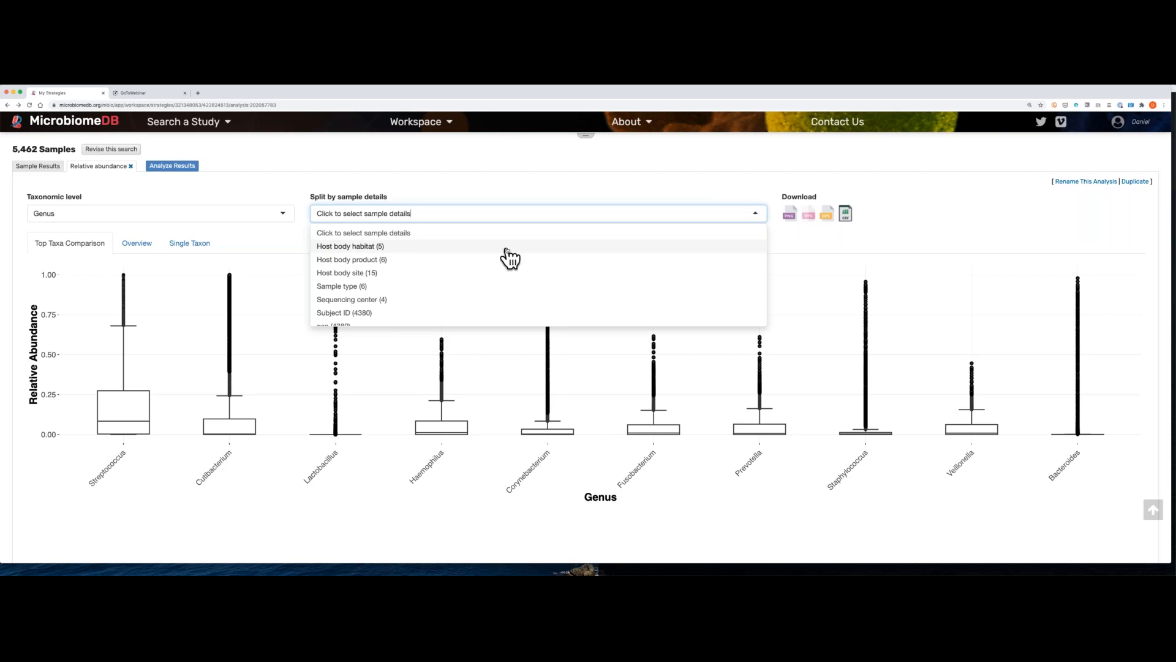
click(507, 249)
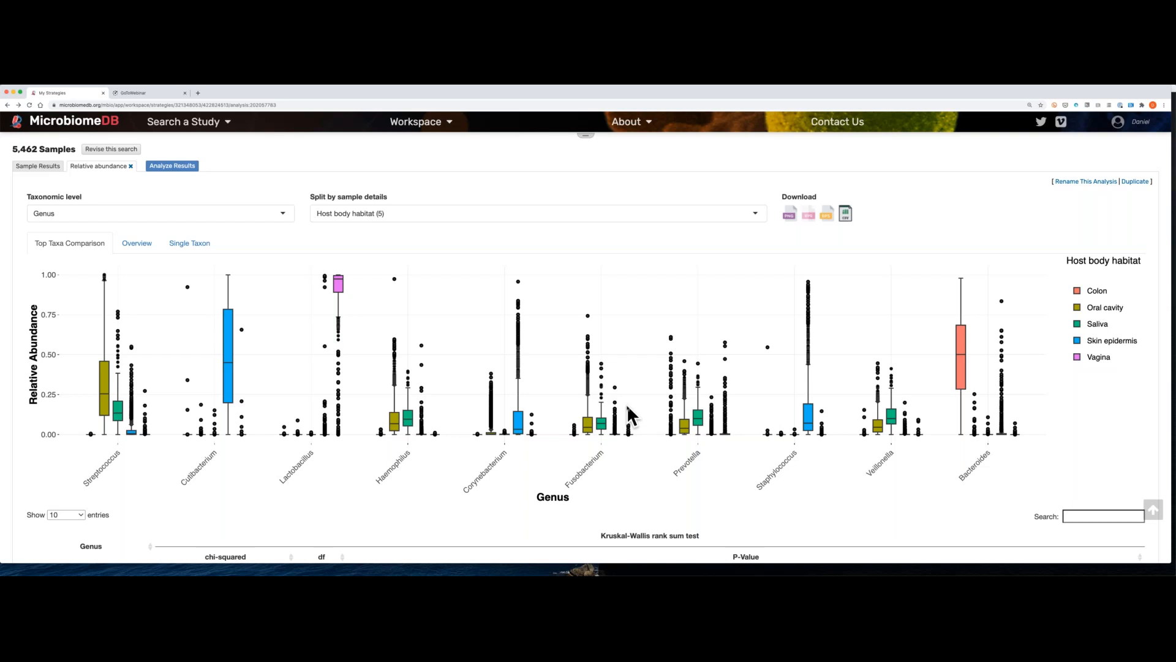
scroll(628, 409, up, 1)
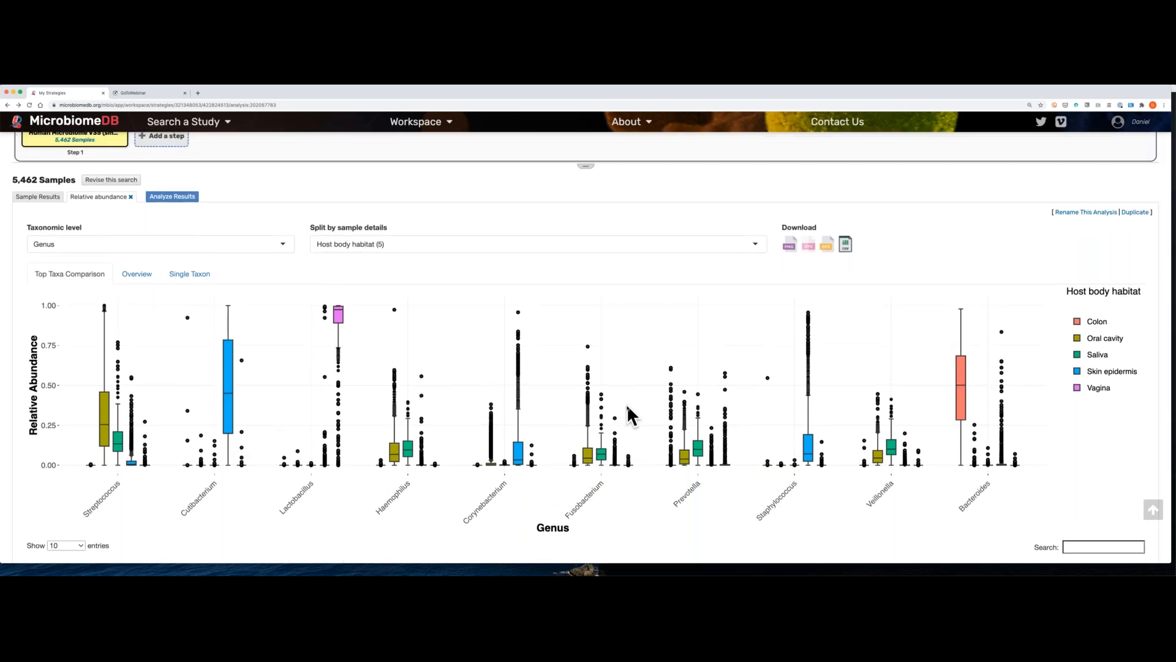
scroll(627, 403, up, 1)
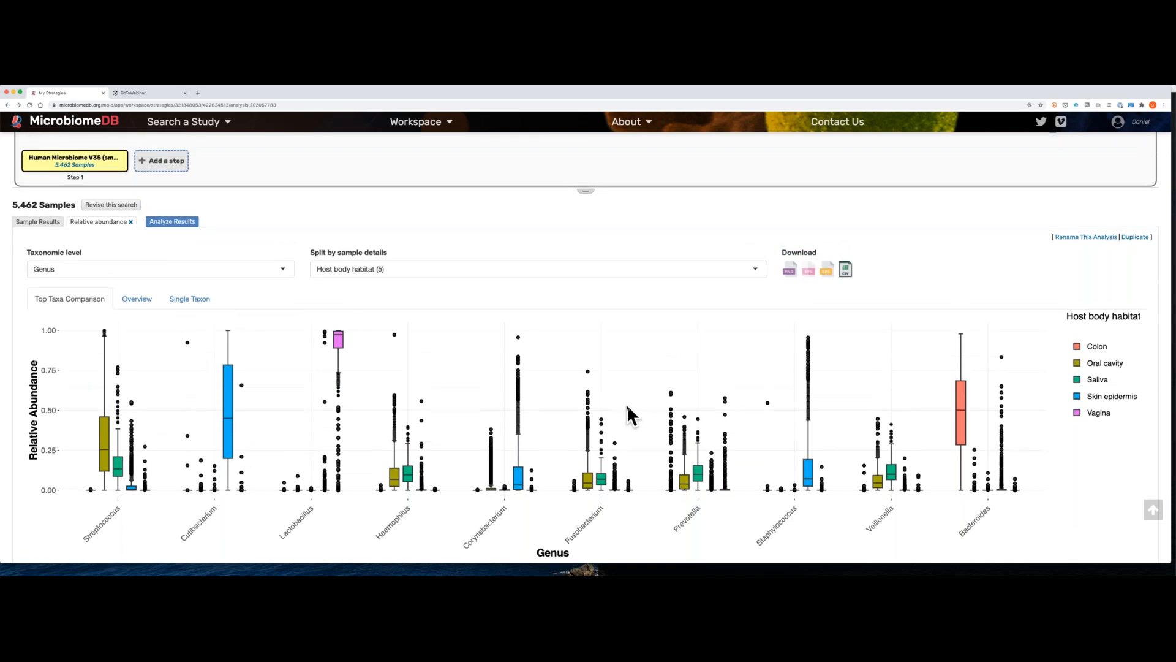
scroll(627, 403, up, 5)
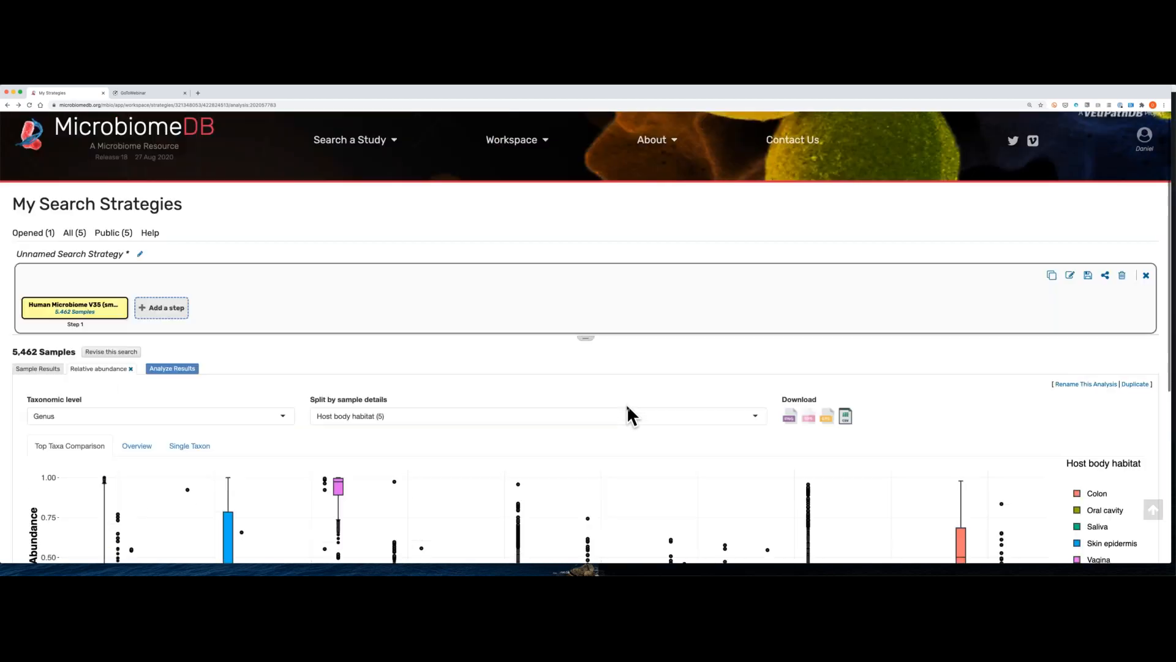
scroll(626, 403, up, 1)
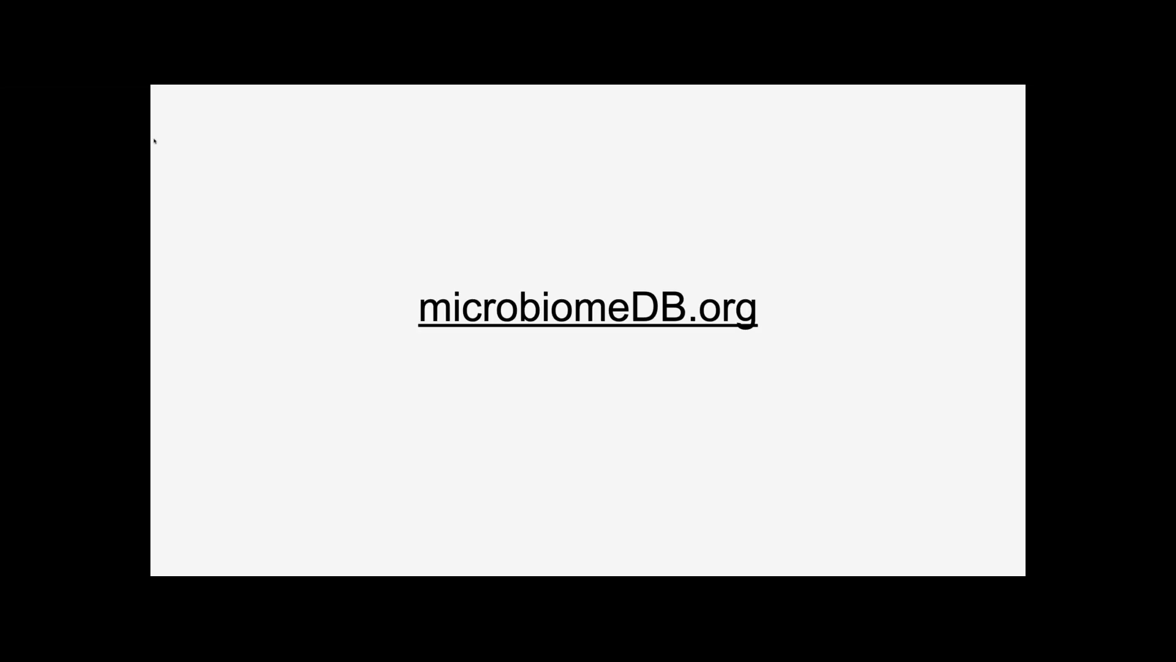
key(Right)
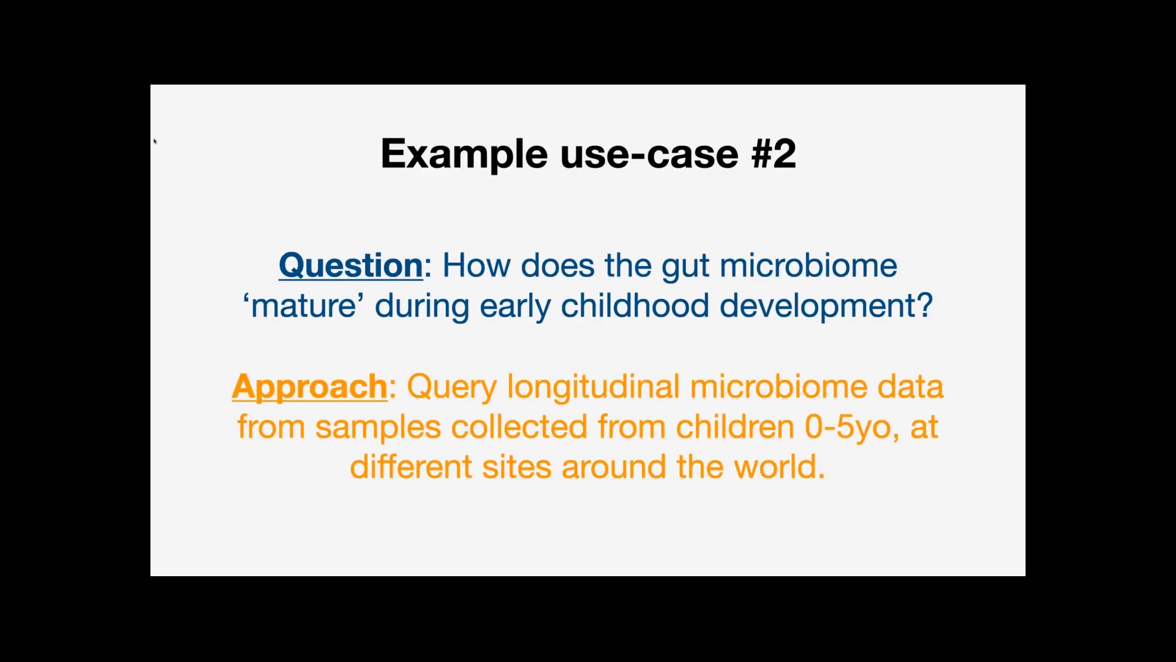
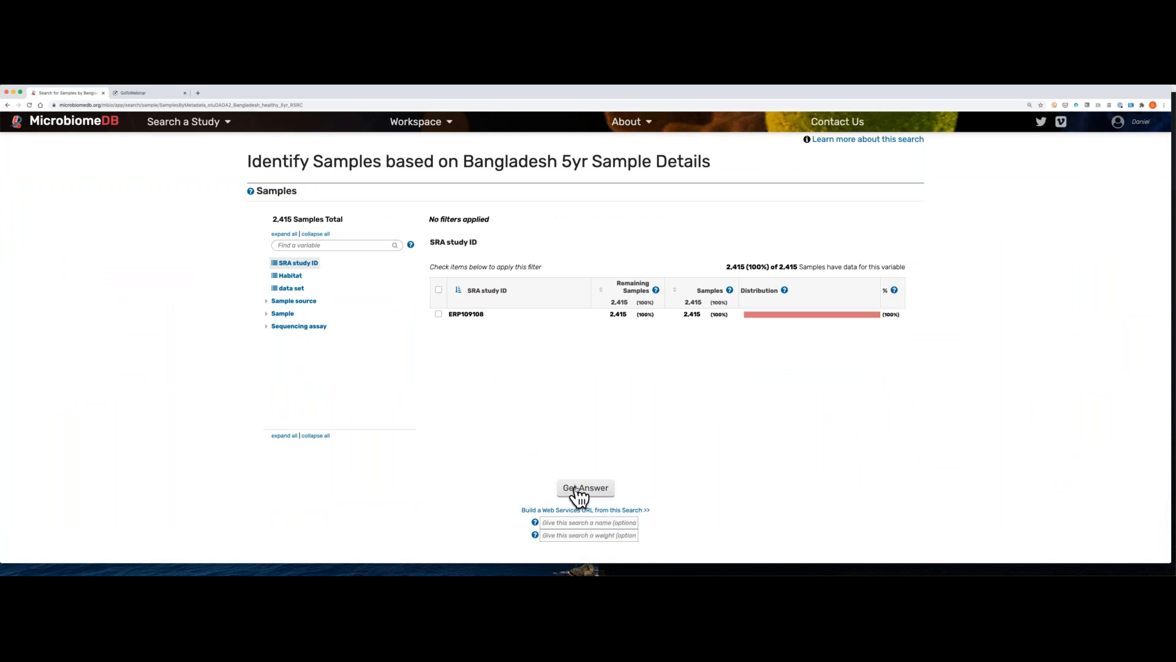
Step: Run the Bangladesh 5yr Sample Details search without filters and start an Alpha diversity analysis of its results
click(577, 489)
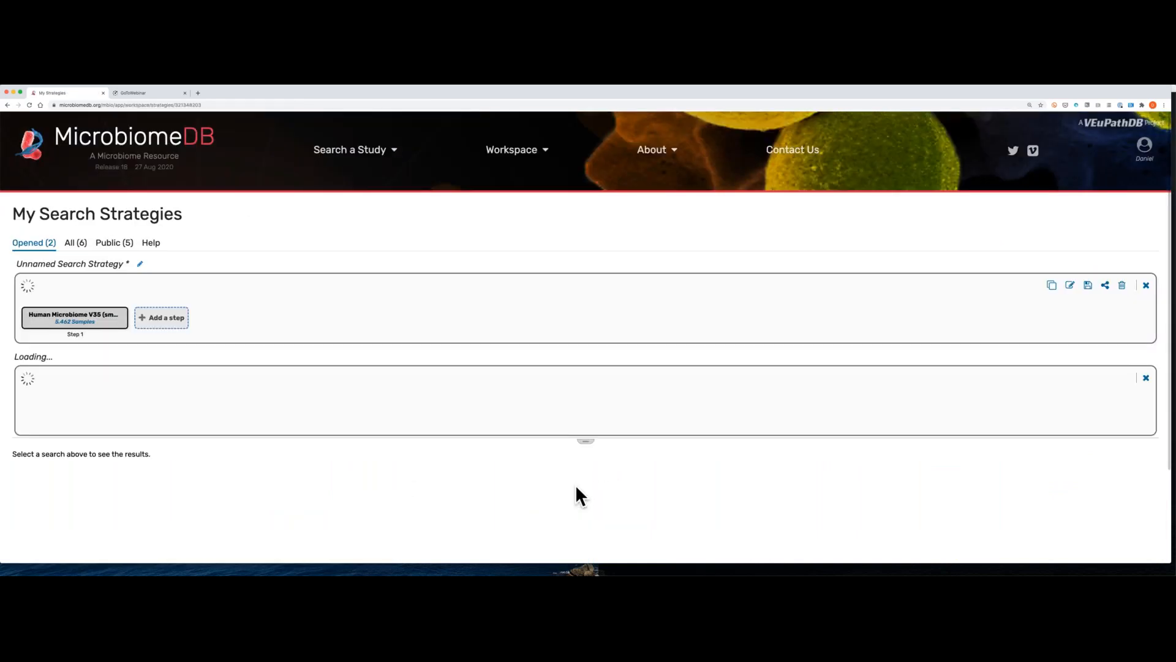
scroll(355, 399, down, 1)
scroll(356, 397, down, 3)
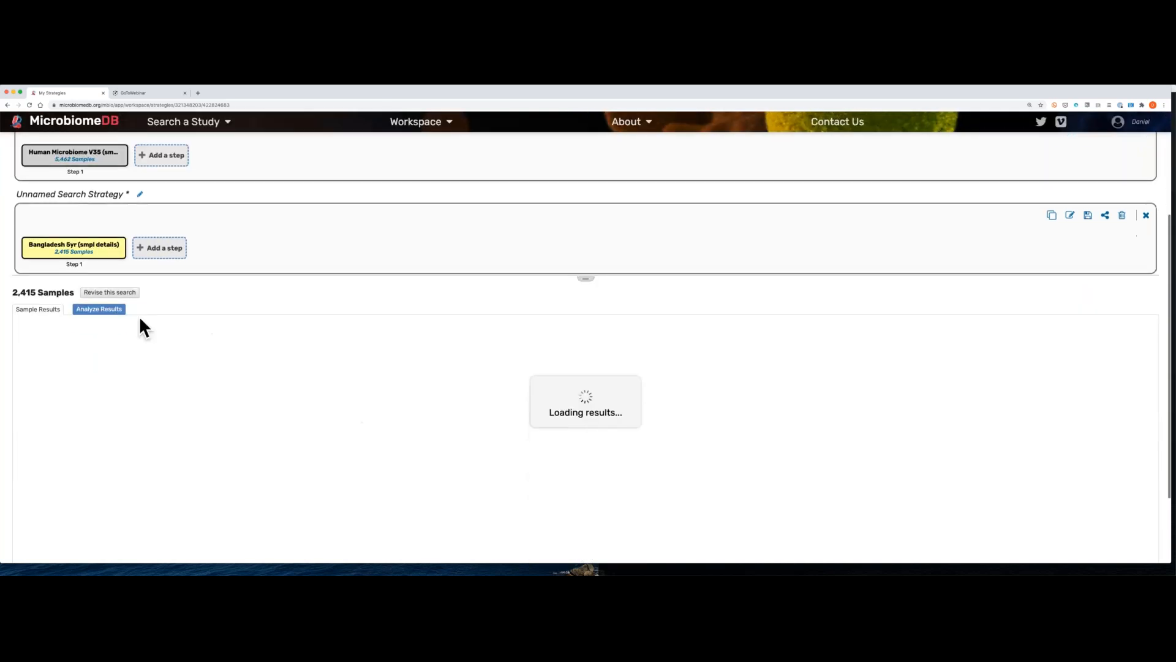
click(111, 311)
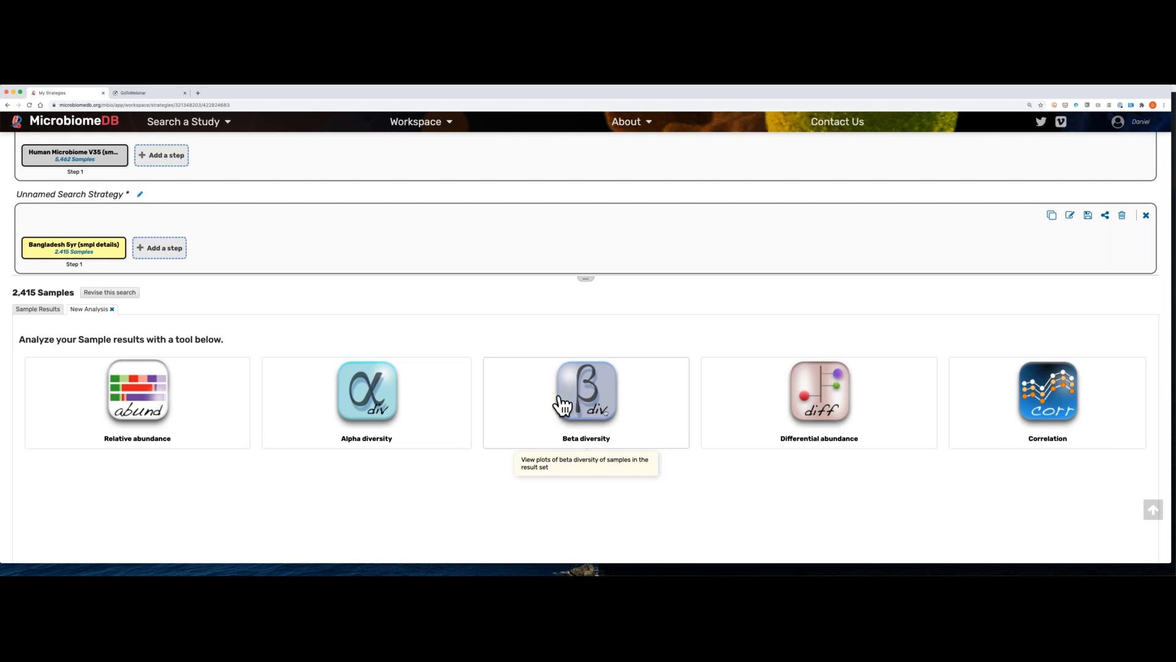
click(378, 407)
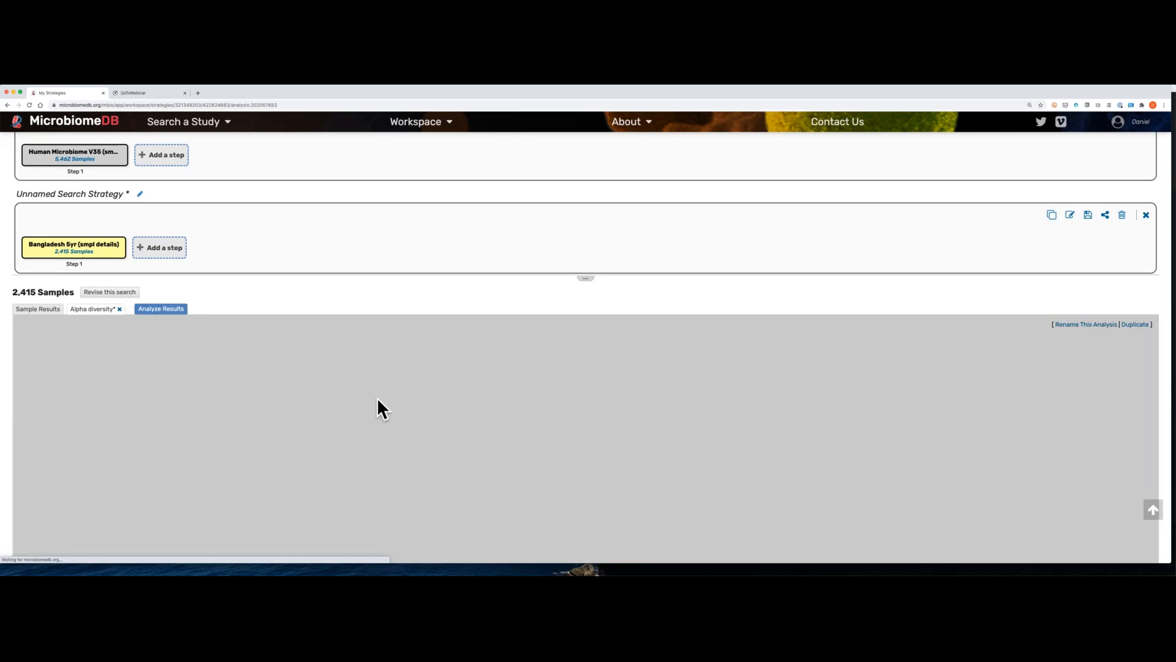
scroll(377, 397, down, 3)
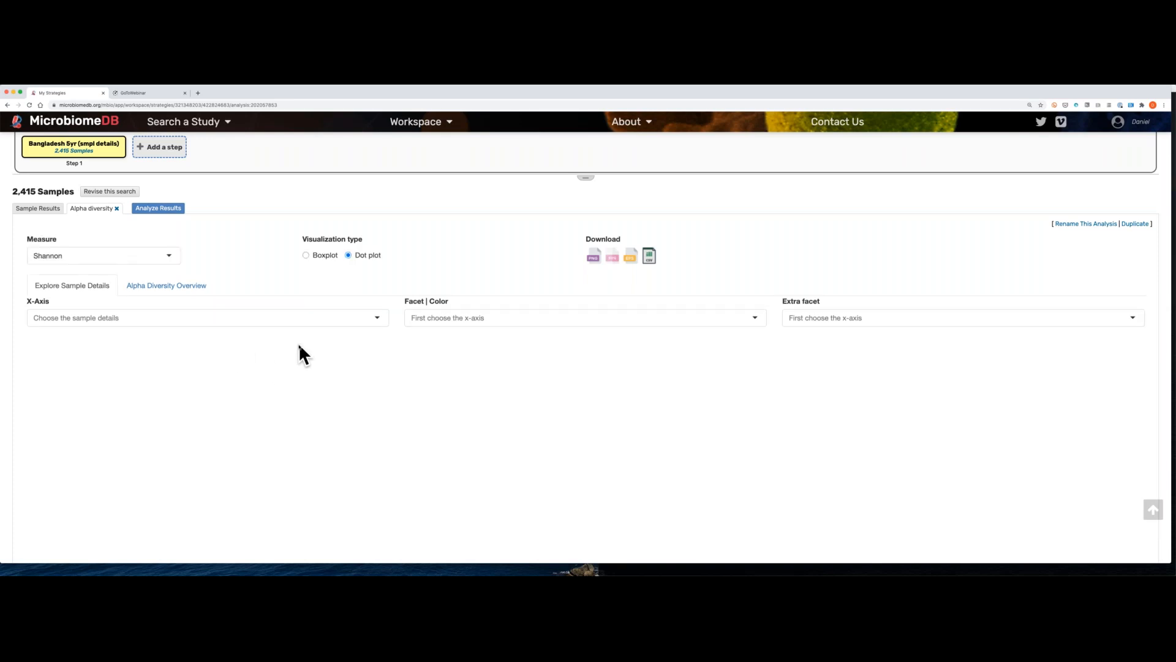
scroll(298, 344, down, 1)
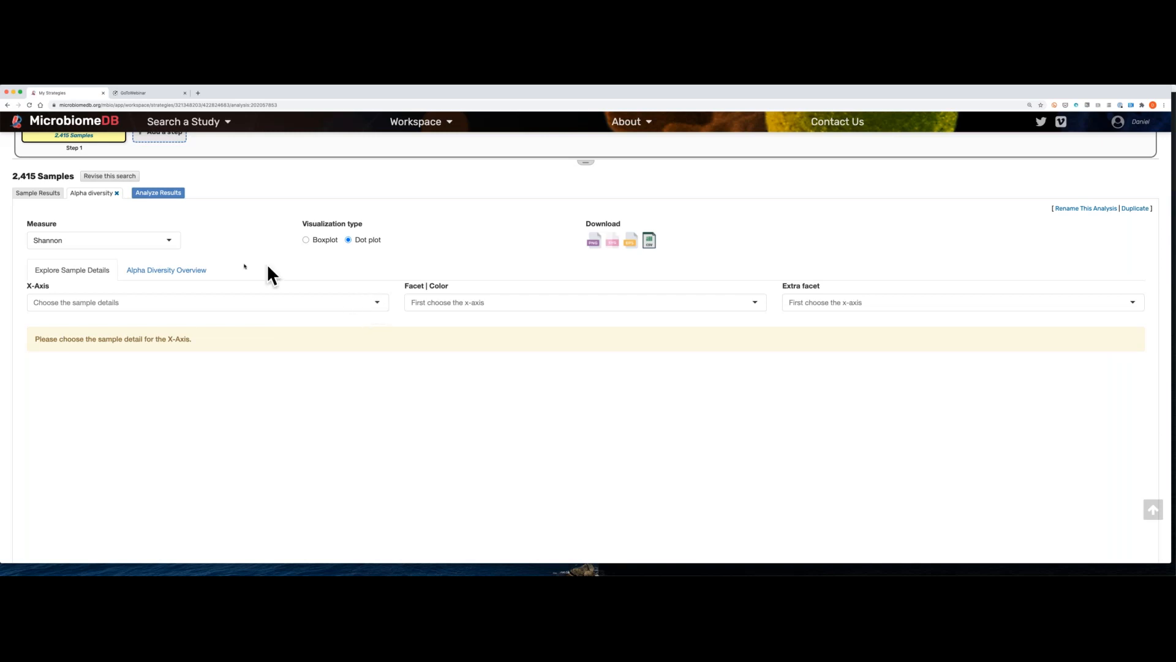
Step: Plot Shannon alpha diversity as a dot plot against Age at sample collection (months) on the X-axis and examine the trend
click(169, 241)
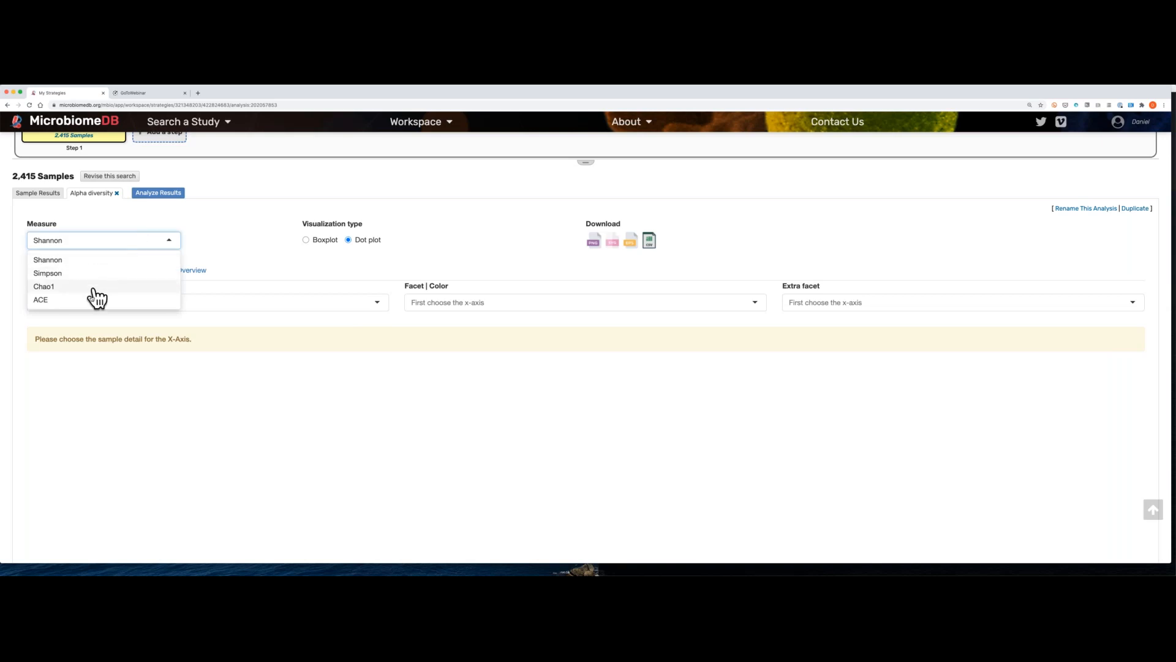
click(245, 246)
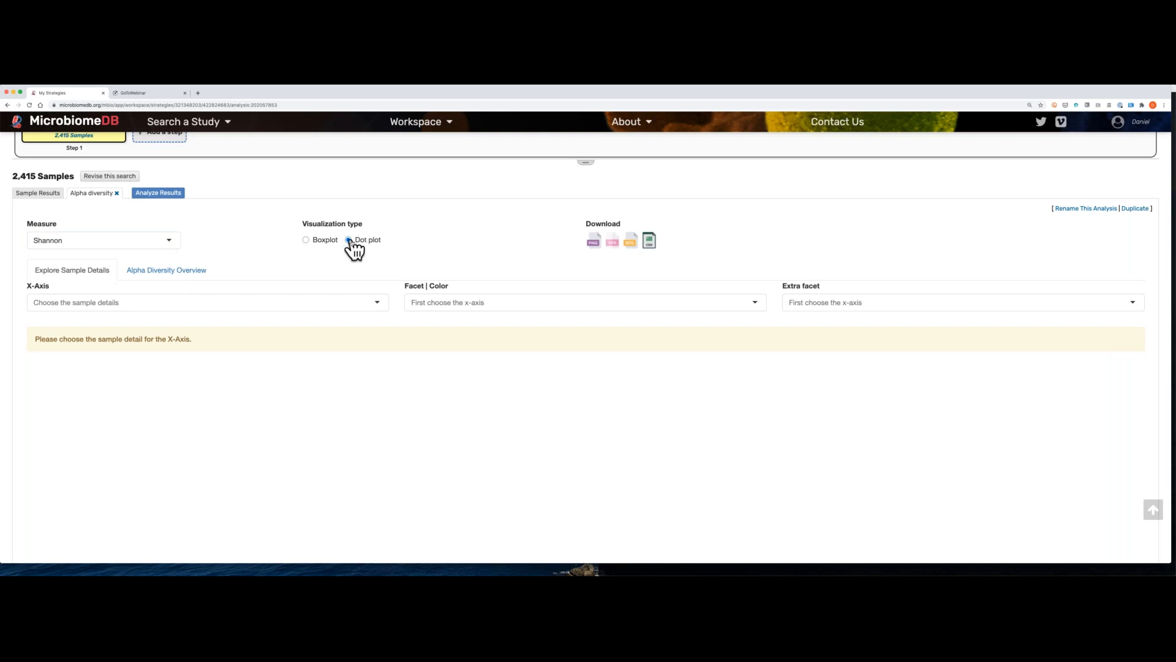
click(202, 302)
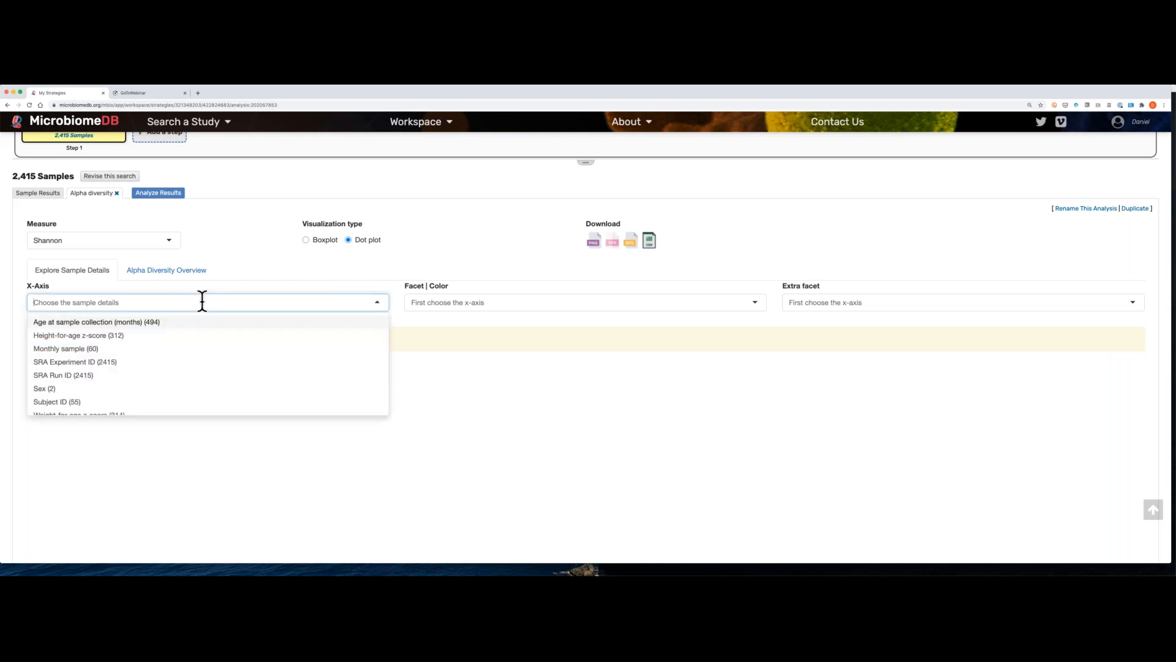
click(155, 322)
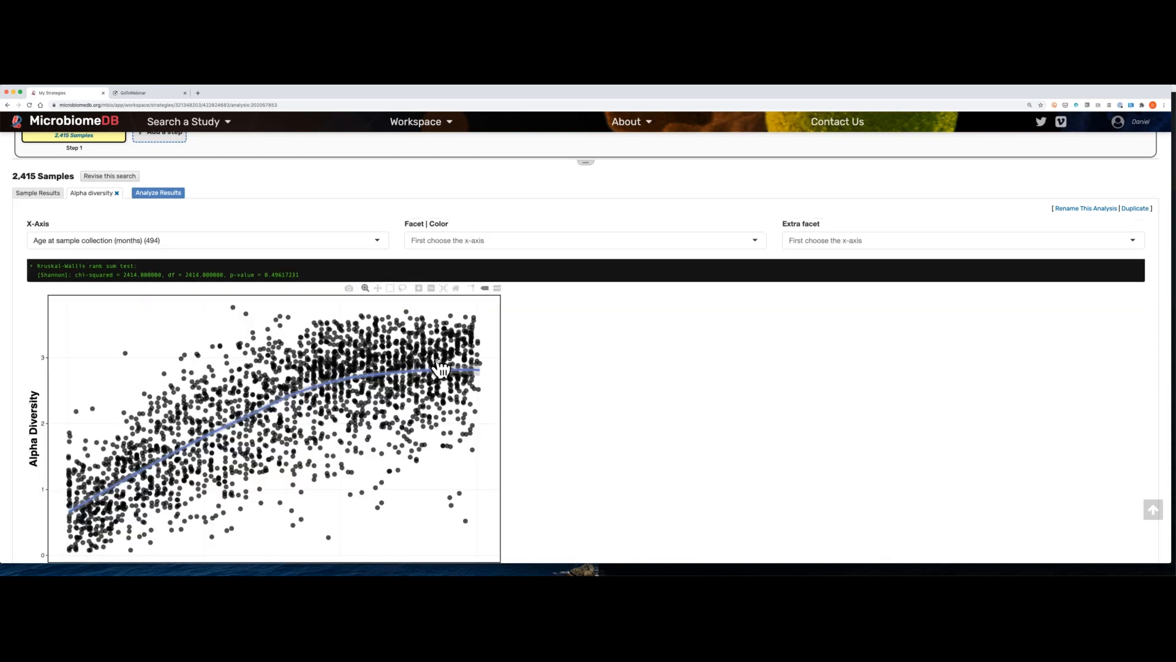
scroll(122, 463, down, 2)
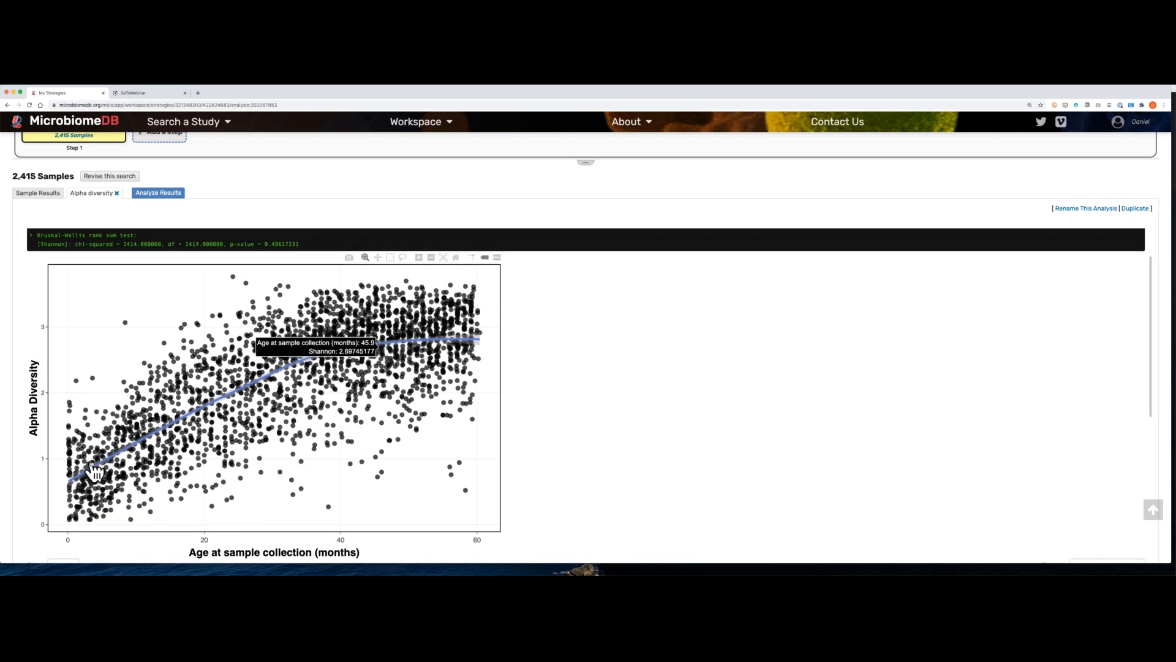
mouse_move(94, 465)
scroll(93, 467, down, 1)
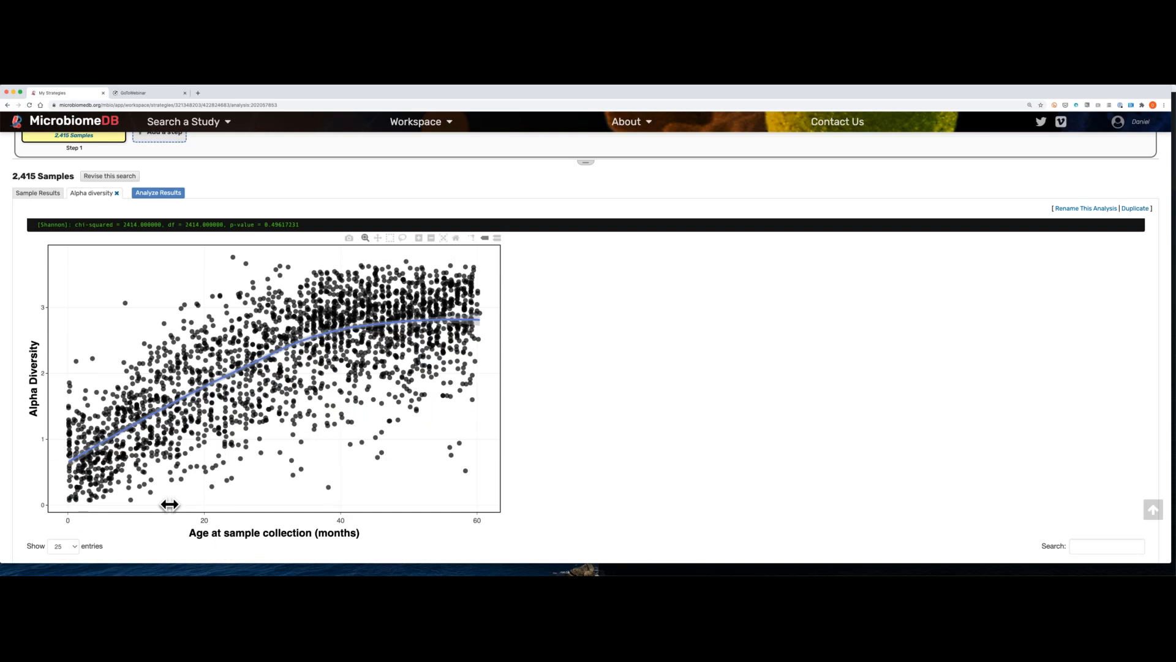
mouse_move(119, 425)
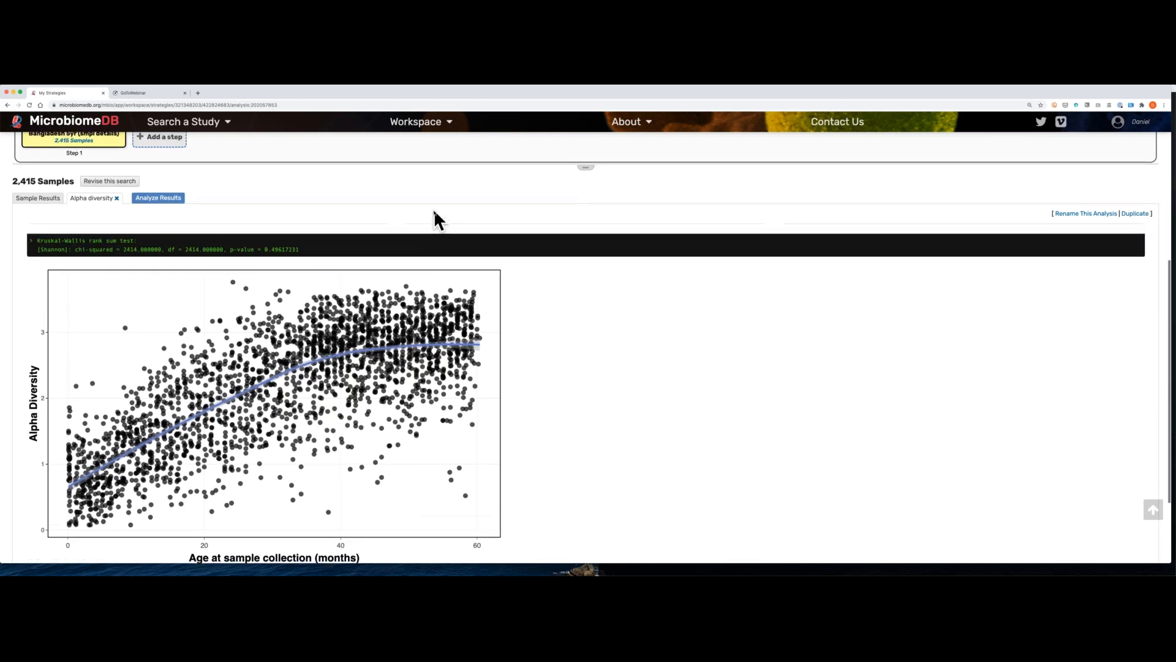
Step: Switch the alpha diversity measure to Simpson and inspect points of the plot across sample ages
scroll(433, 209, up, 1)
scroll(434, 208, down, 1)
scroll(434, 208, up, 1)
scroll(433, 212, down, 1)
scroll(435, 208, up, 1)
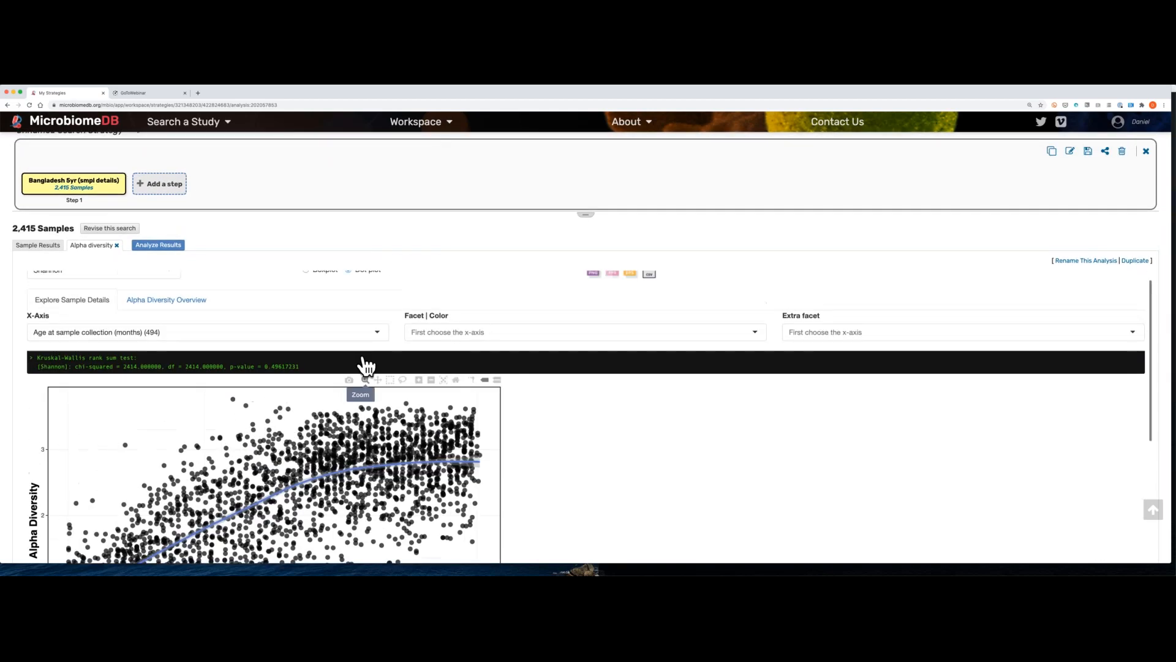
click(123, 293)
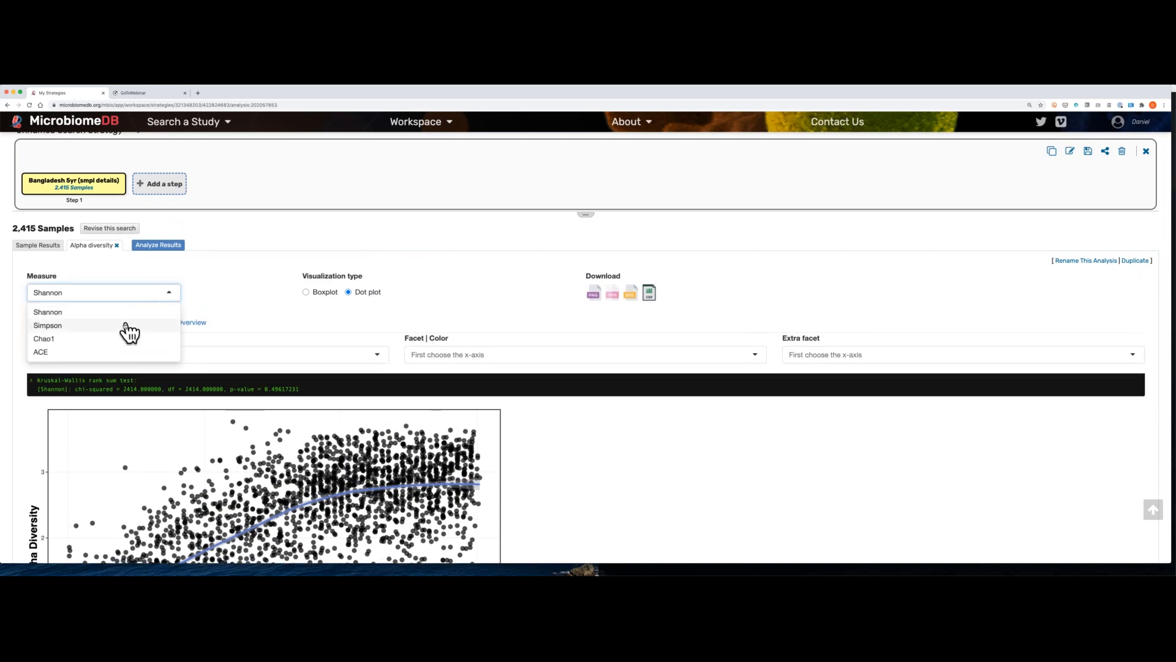
click(126, 330)
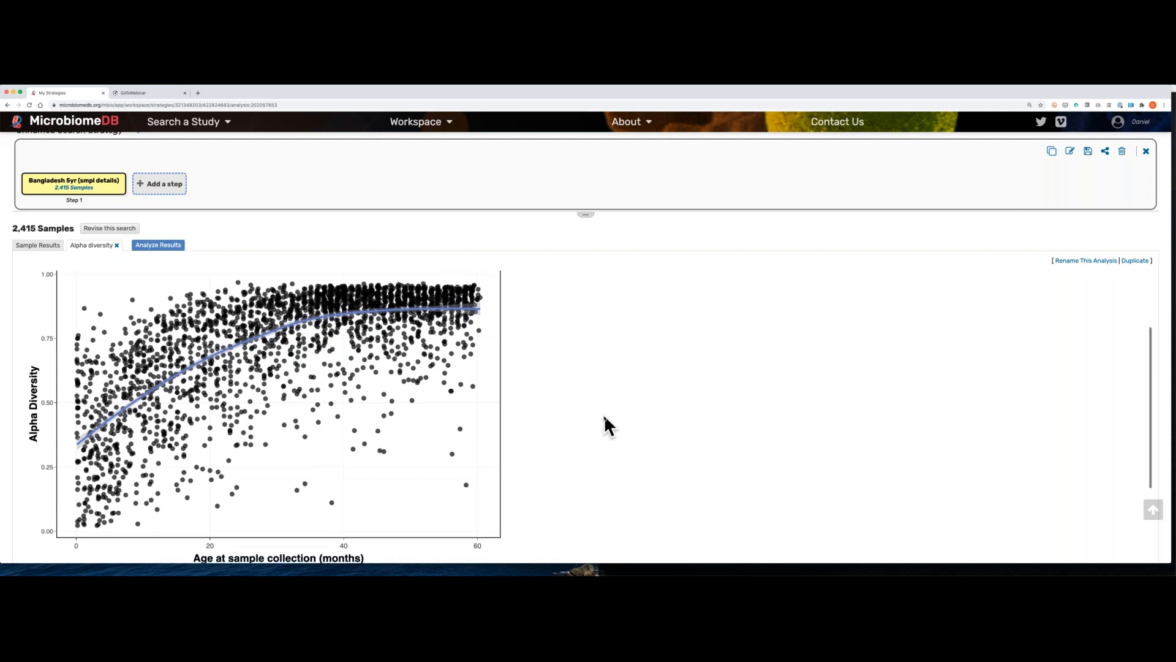
scroll(1005, 202, down, 1)
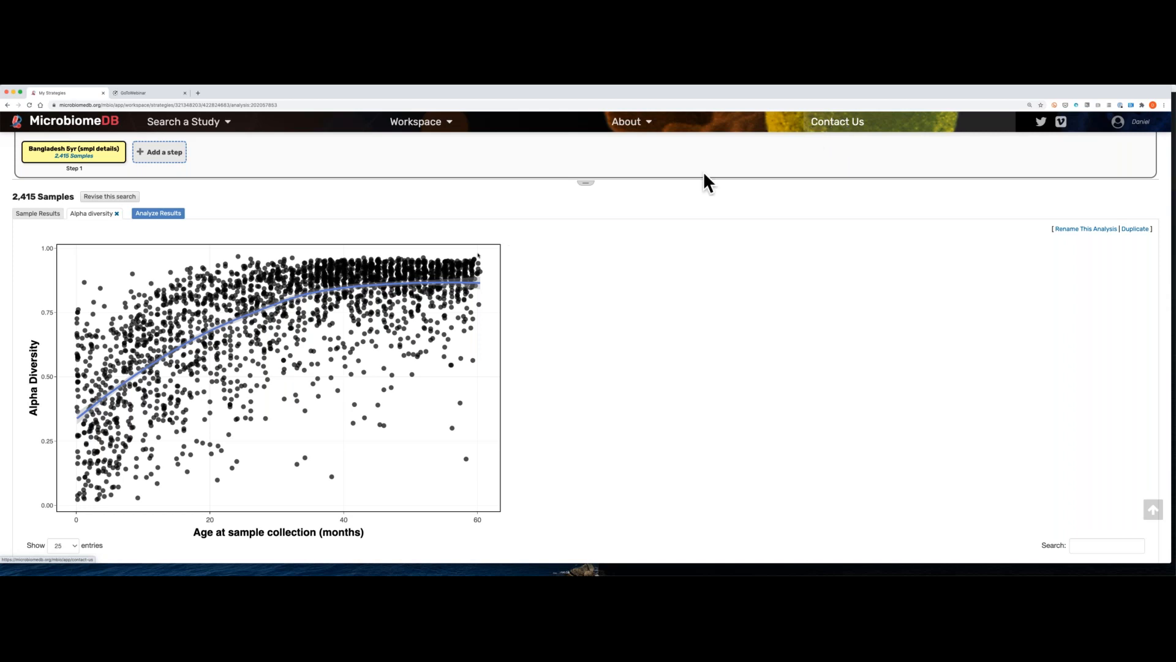
mouse_move(479, 256)
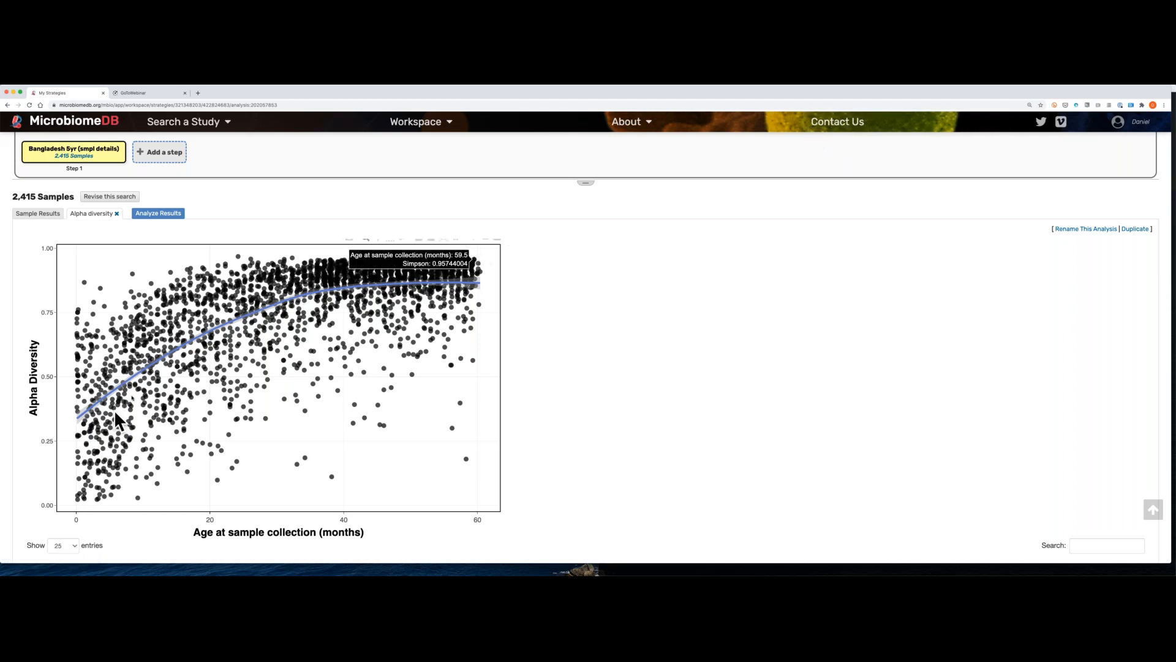
mouse_move(203, 332)
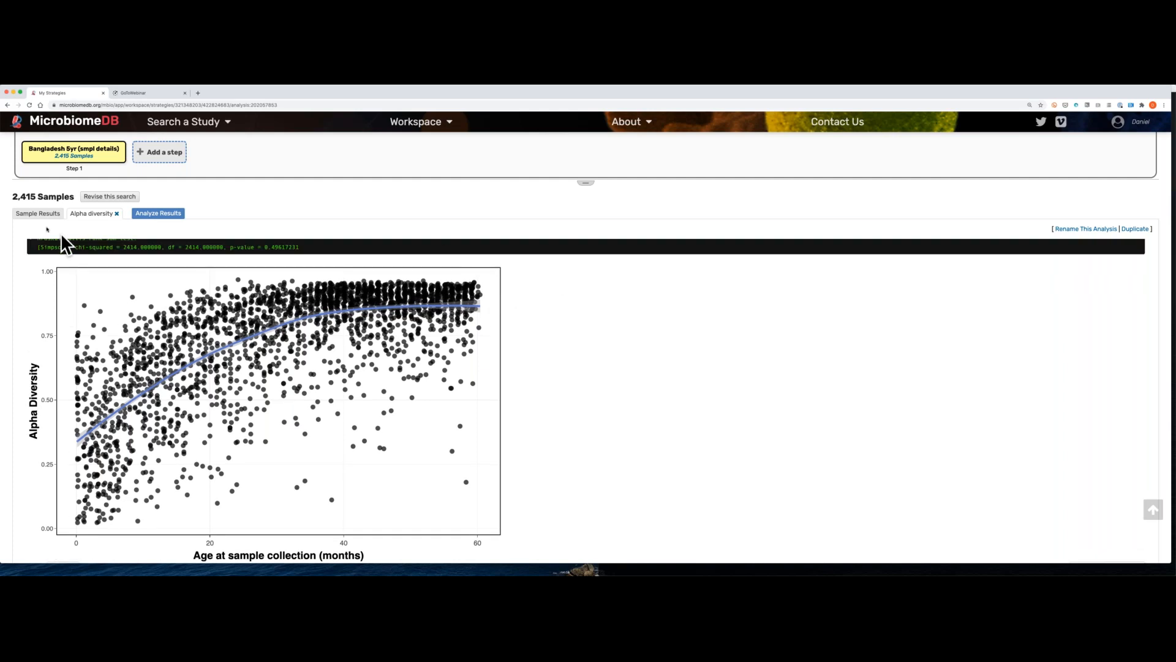
Step: Start a Relative abundance analysis of the Bangladesh 5yr samples and look over the phylum-level top taxa comparison
click(146, 214)
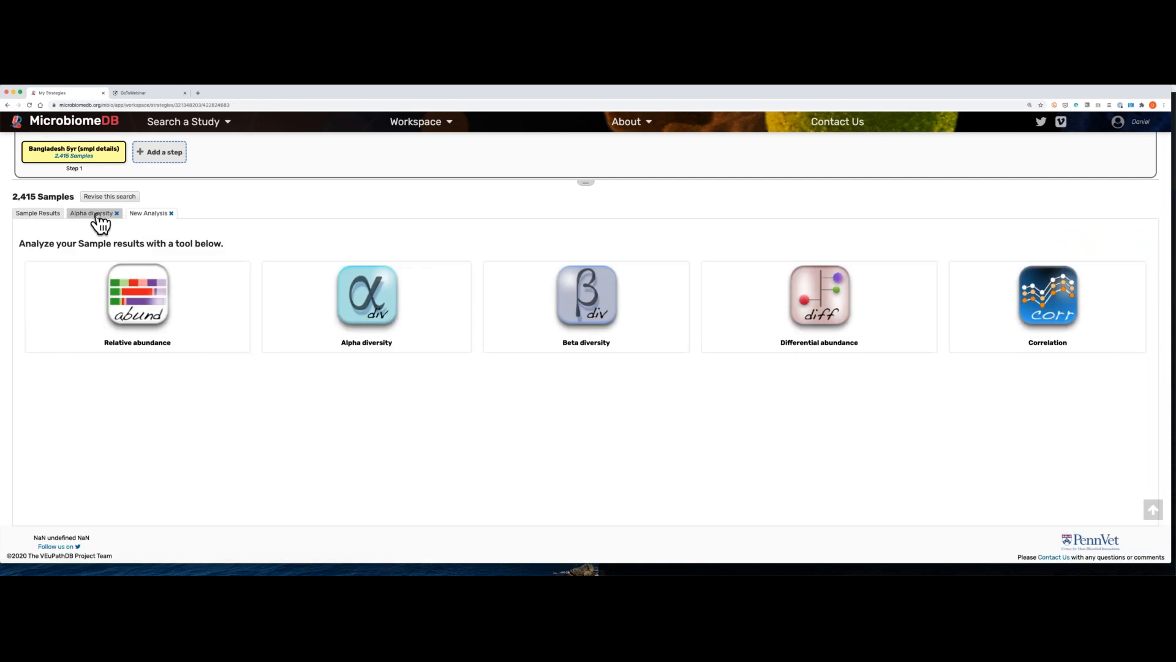
click(138, 300)
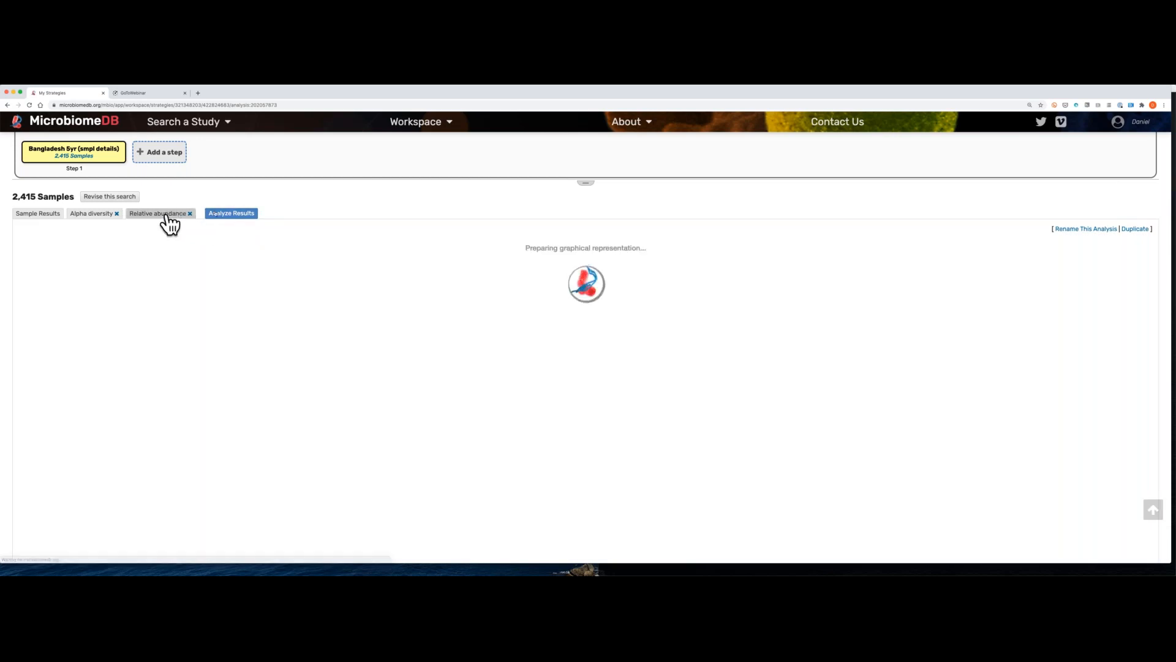
scroll(254, 365, up, 3)
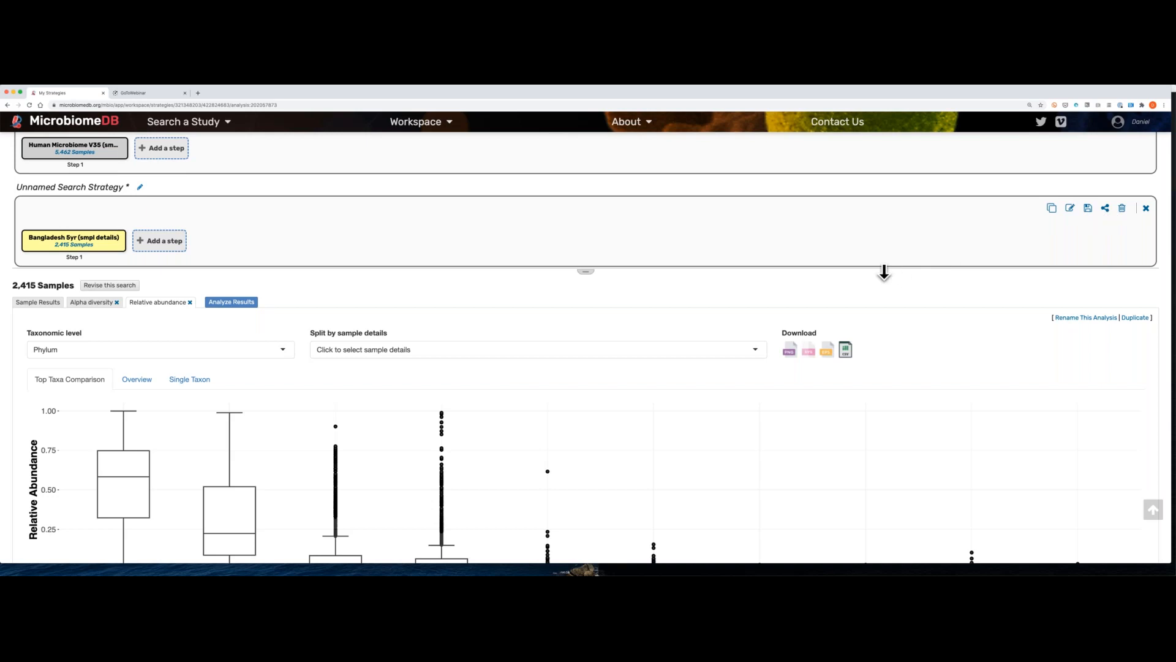
scroll(883, 273, down, 2)
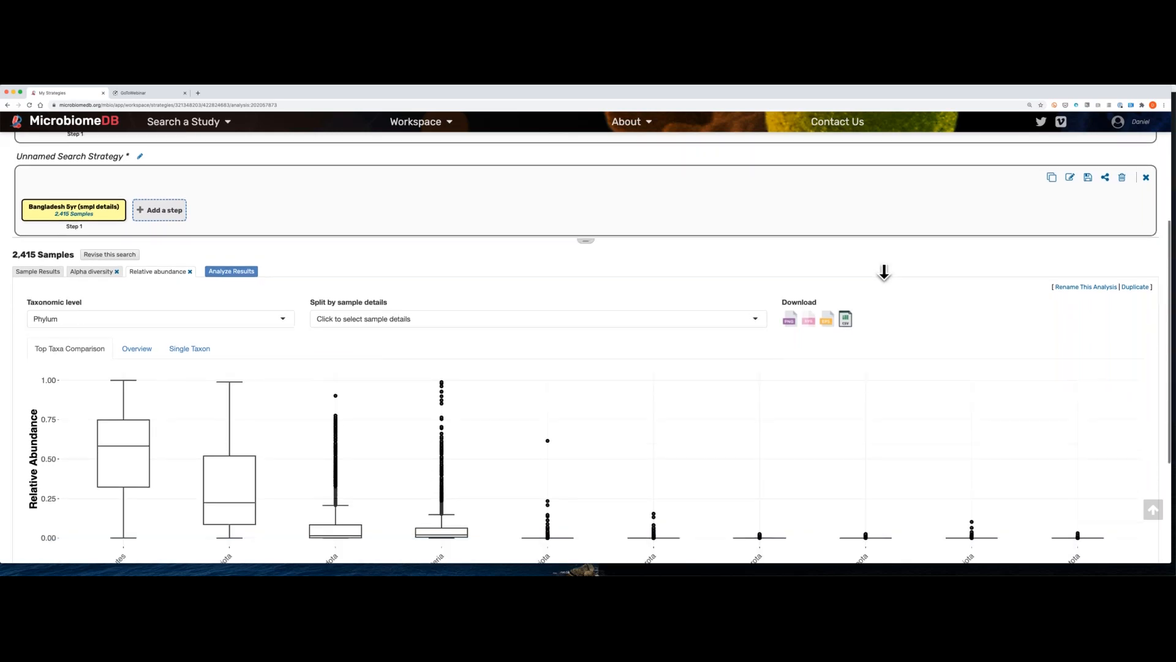
scroll(883, 273, down, 1)
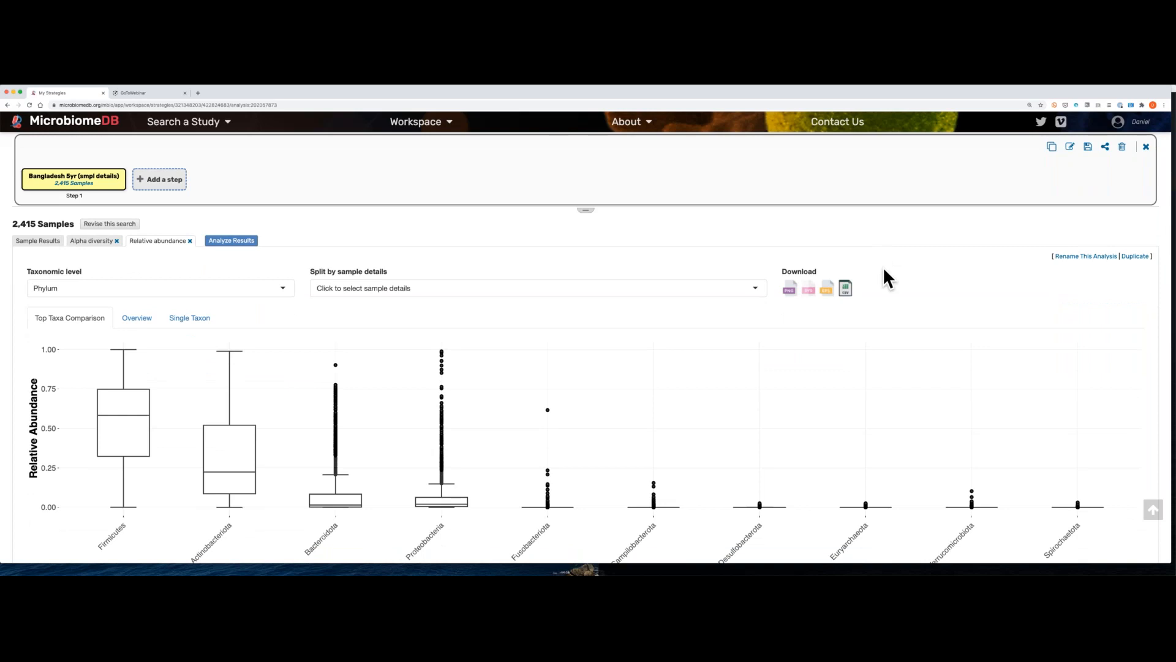
scroll(883, 270, down, 3)
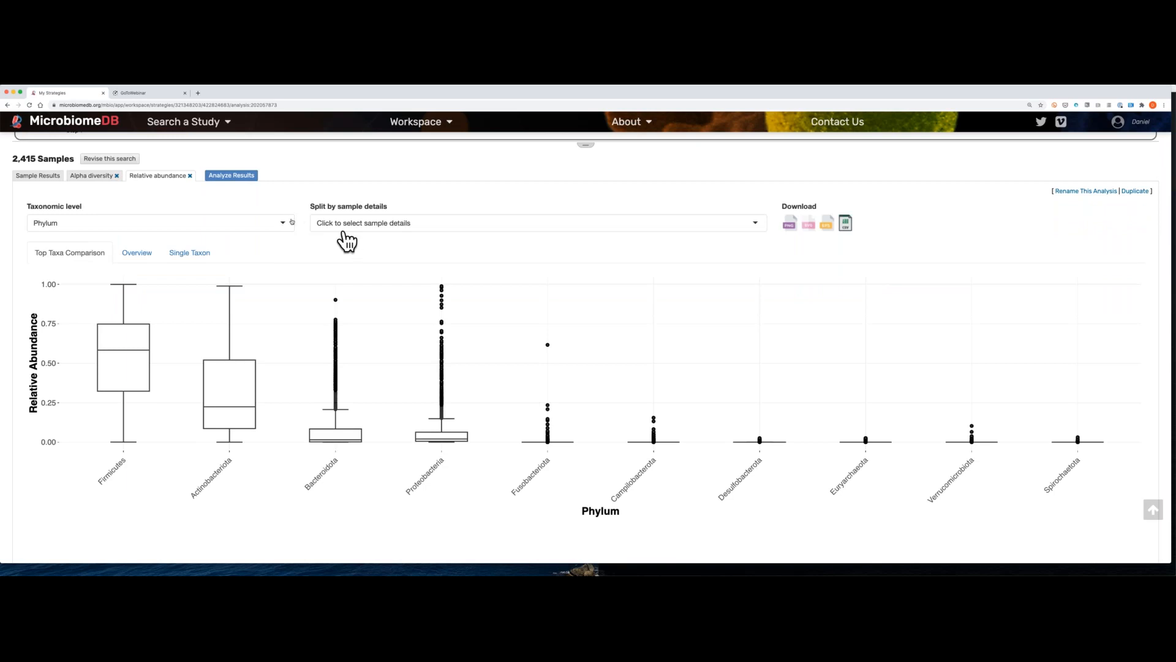
Step: Set the taxonomic level to Genus, split by Age at sample collection (months) and inspect the Bifidobacterium boxes
click(284, 222)
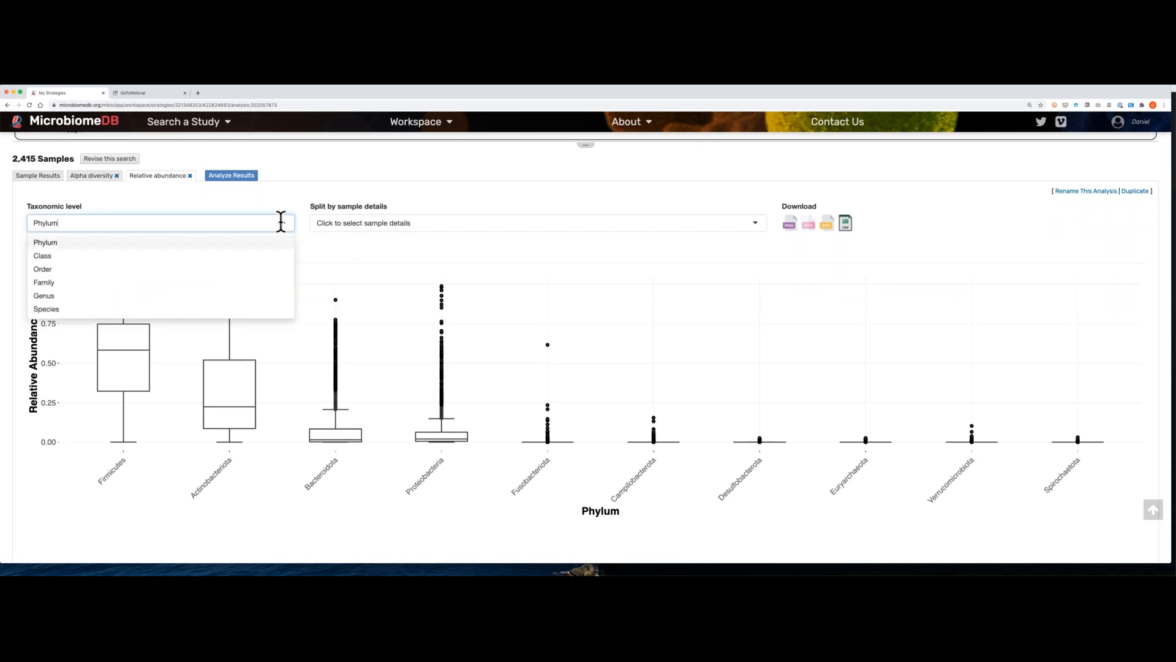
click(182, 296)
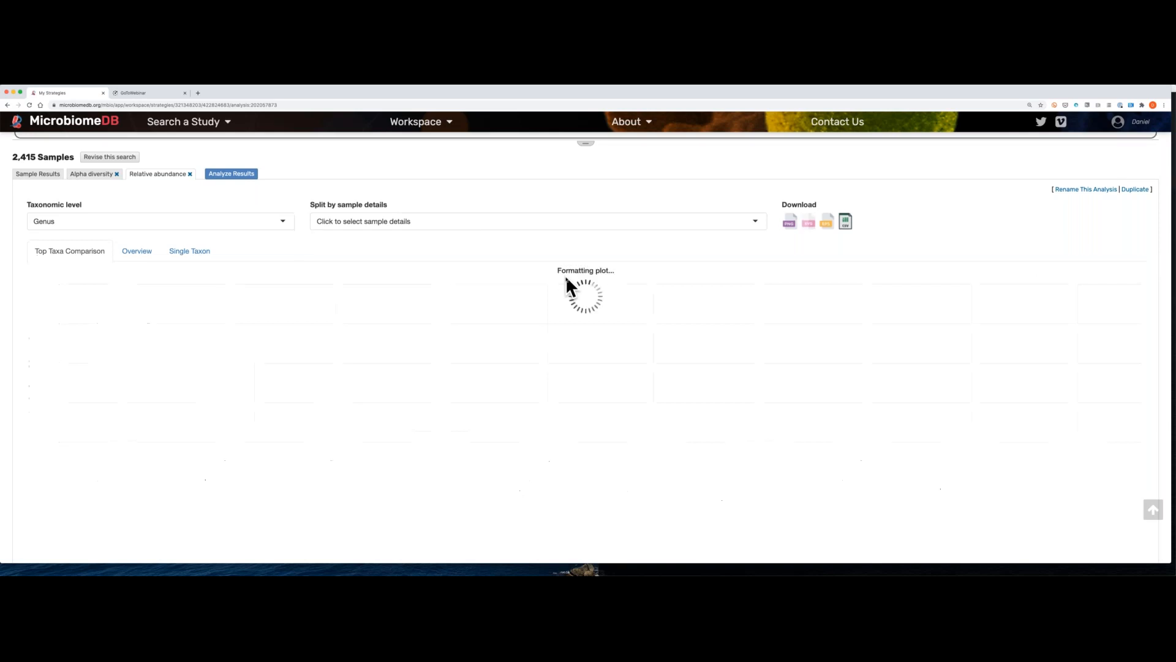
click(746, 209)
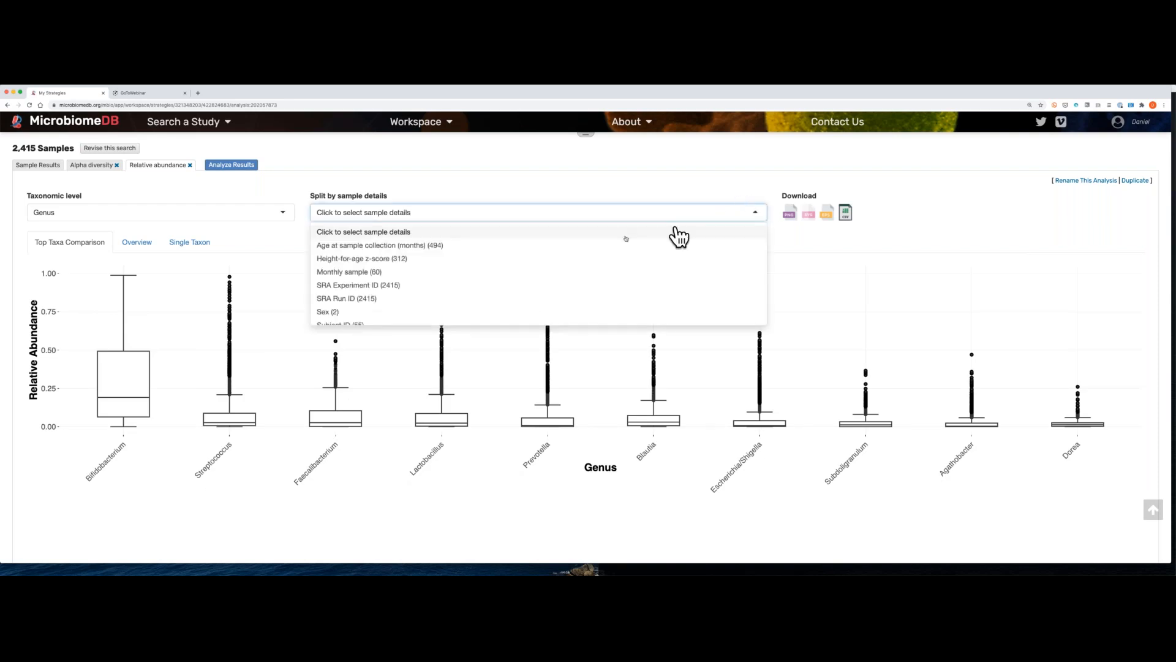
click(619, 246)
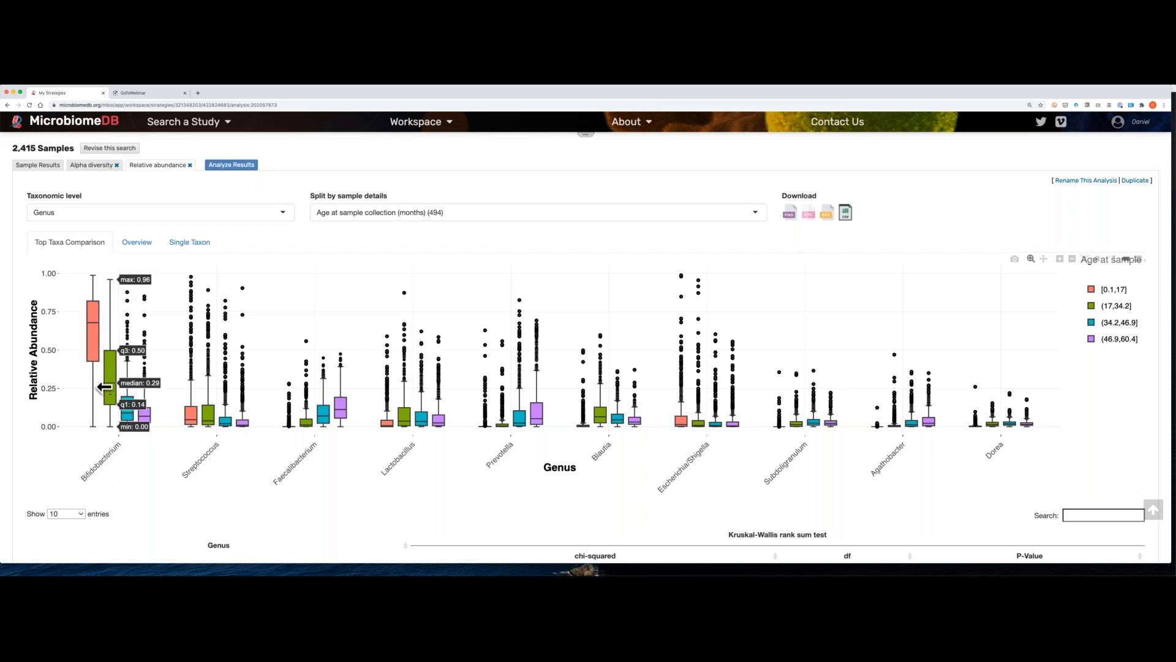
mouse_move(147, 418)
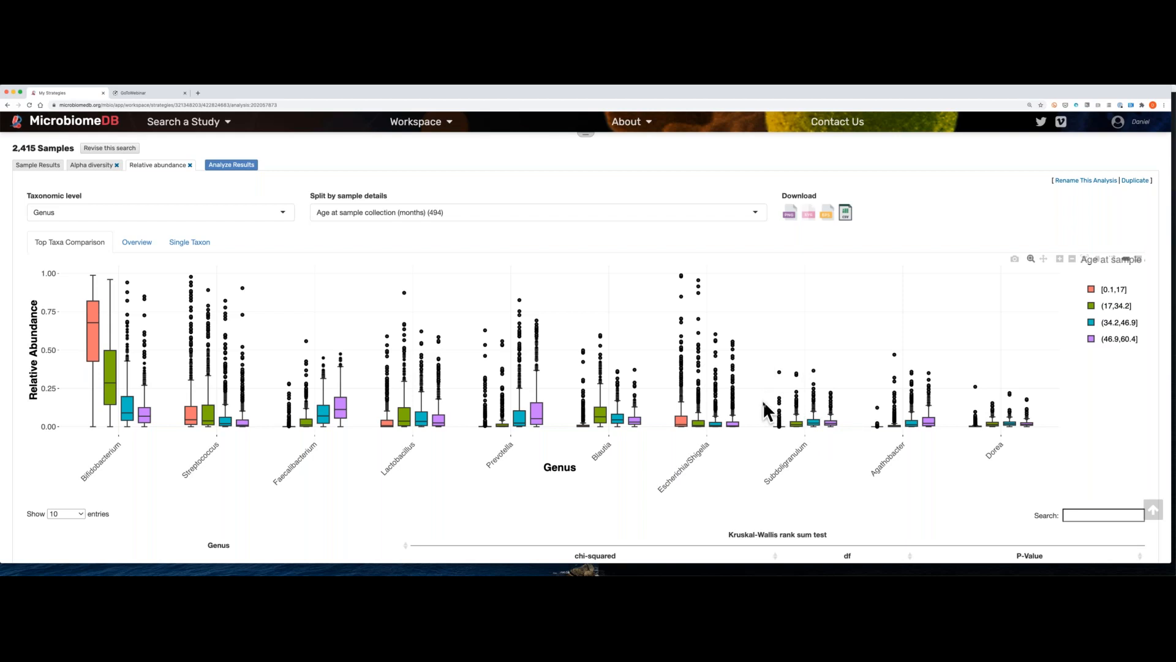
Step: Zoom in on the Subdoligranulum box plots, restore the full plot and toggle the (17,34.2] age group in the legend
drag(764, 402, 849, 430)
mouse_move(876, 302)
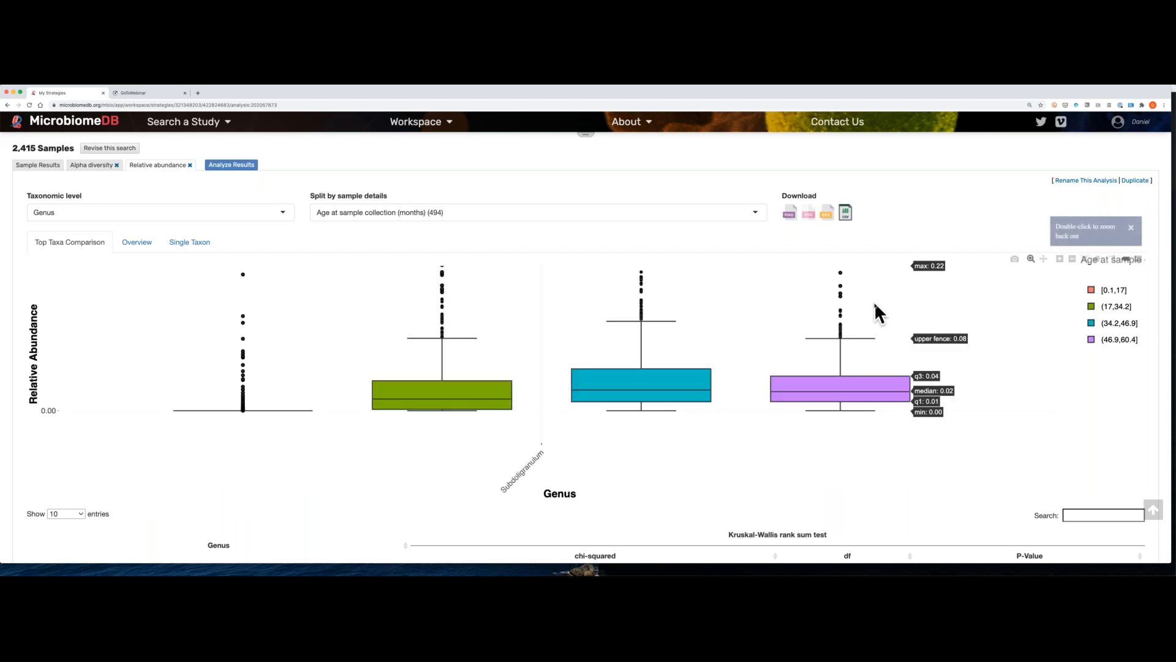
double_click(875, 303)
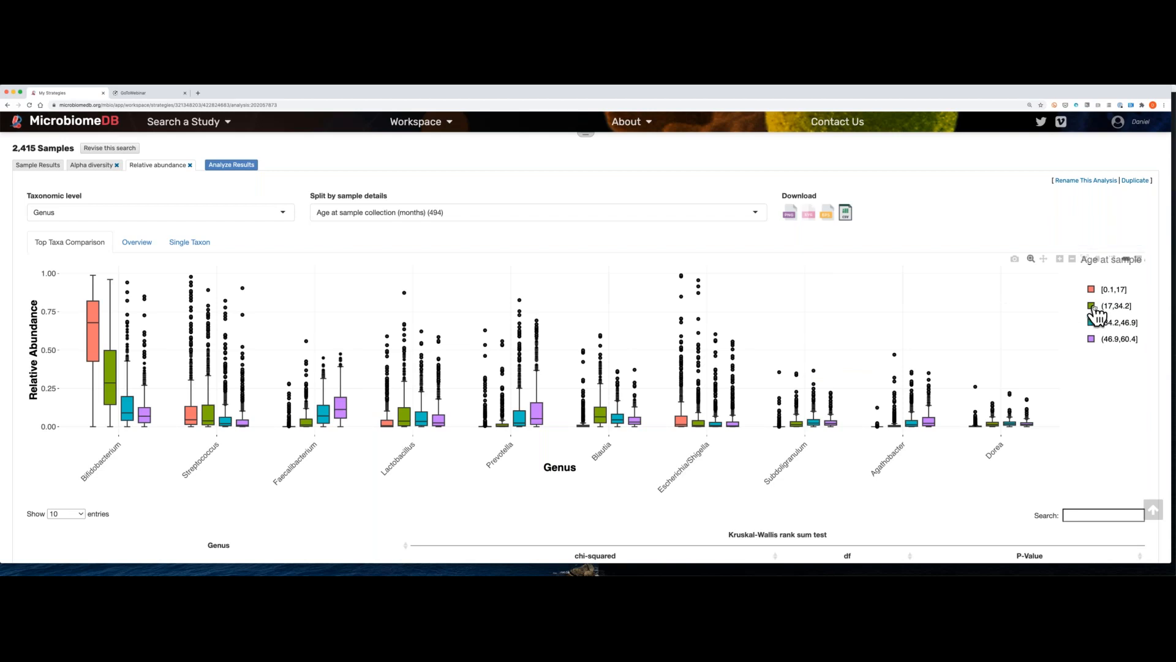
click(1095, 308)
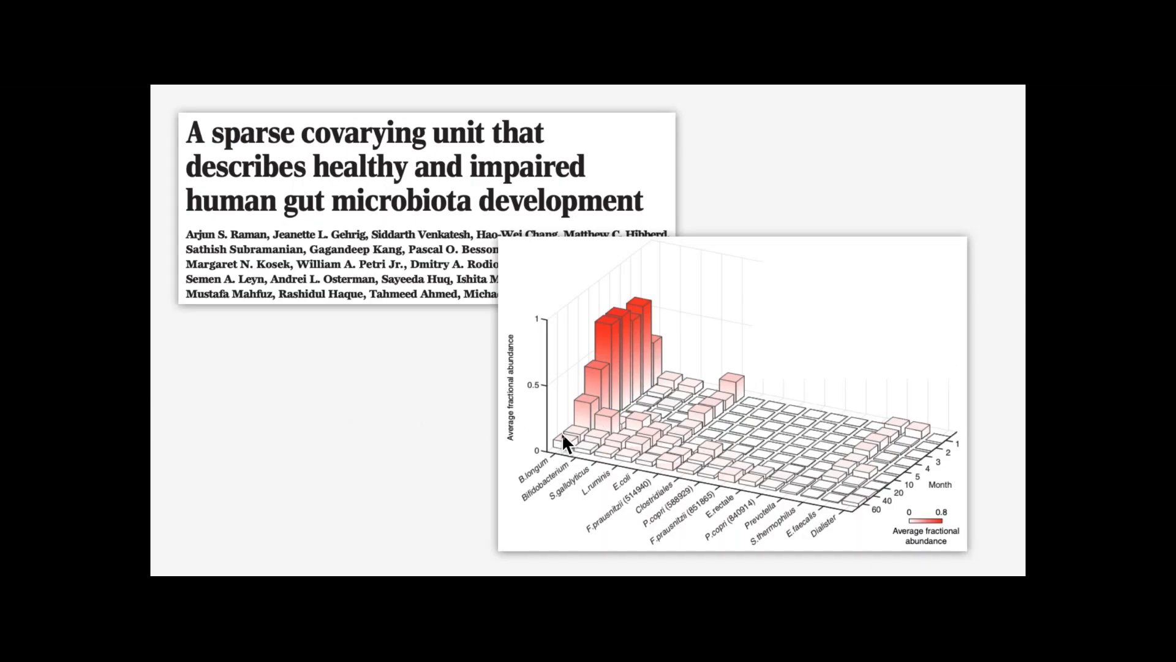
key(Right)
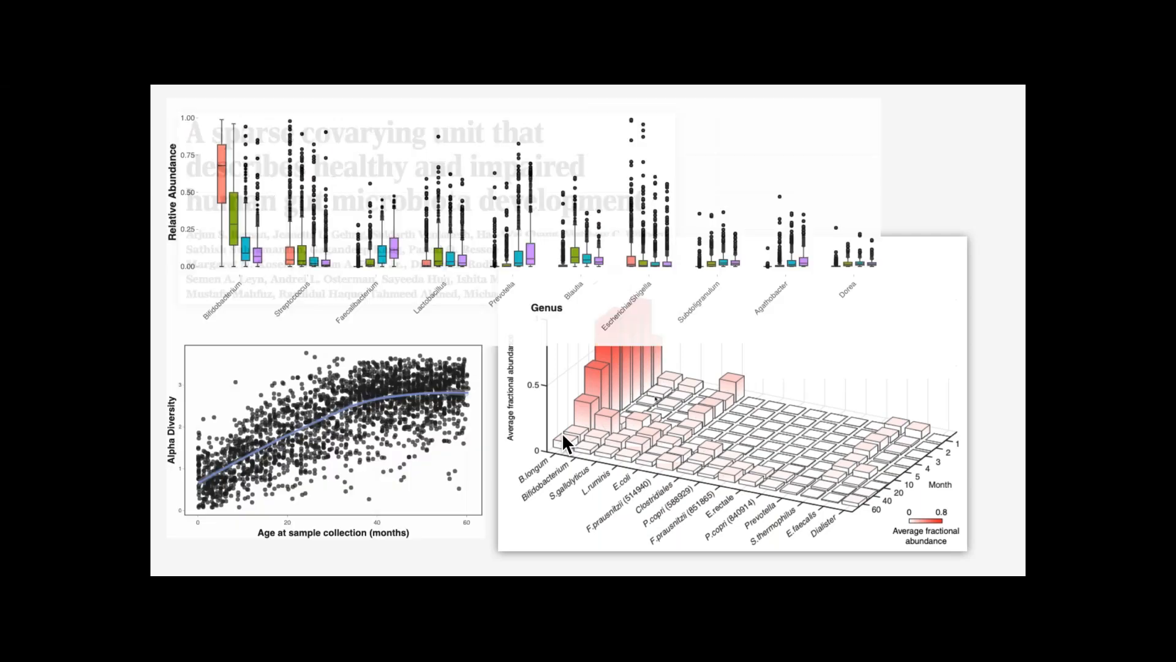
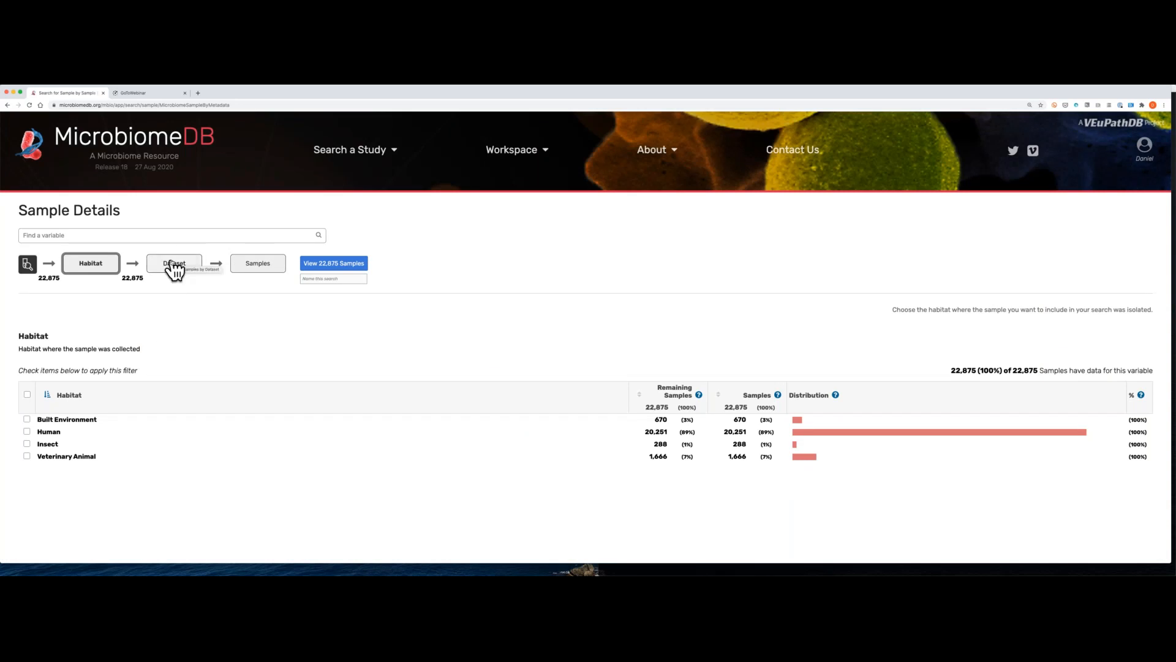
Step: Filter the samples by dataset to Bangladesh 5yr, DIABIMMUNE, ECAM, MAL-ED 2yr and MAL-ED diarrhea
click(173, 264)
scroll(218, 287, down, 1)
scroll(218, 301, down, 3)
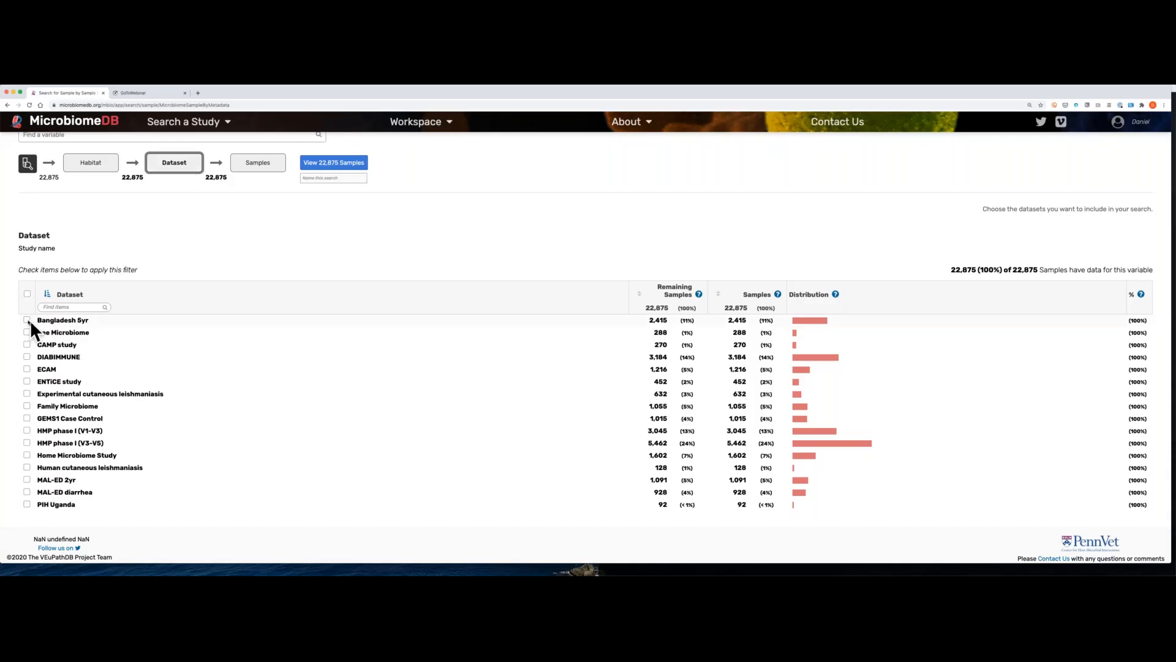
click(27, 319)
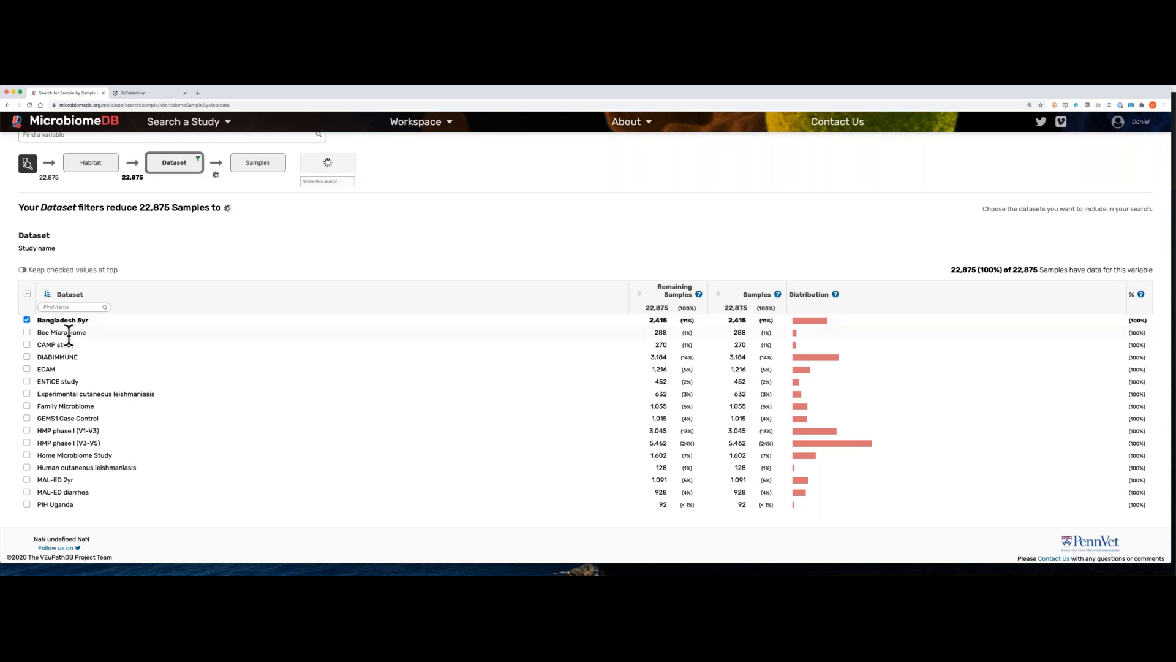
click(27, 357)
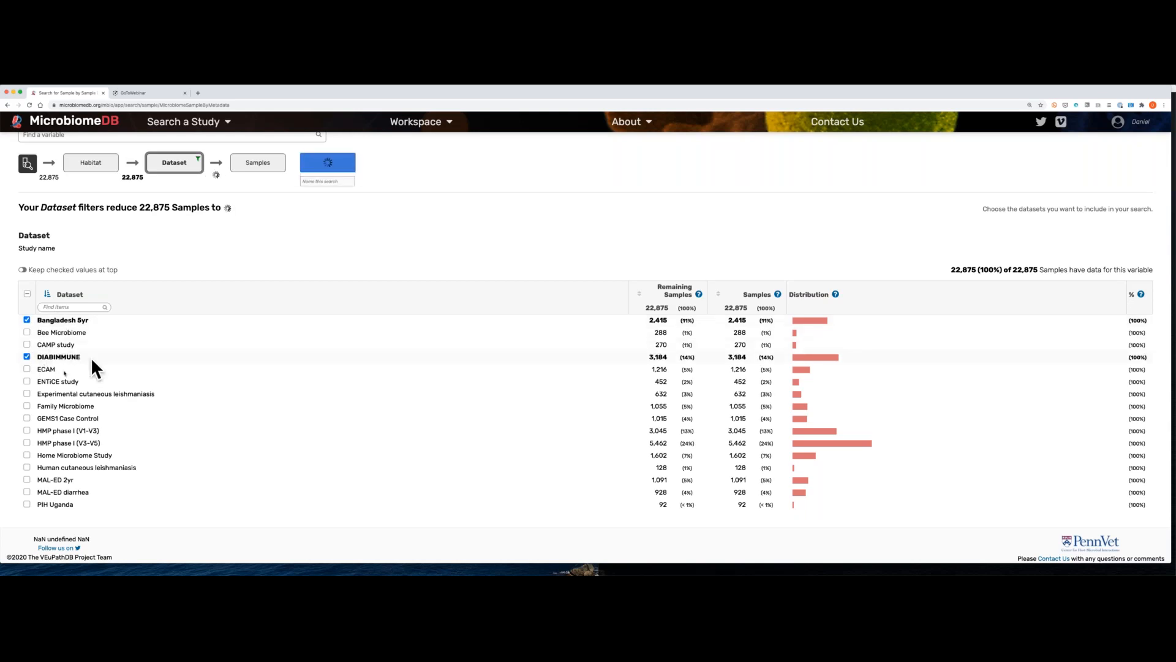
click(26, 369)
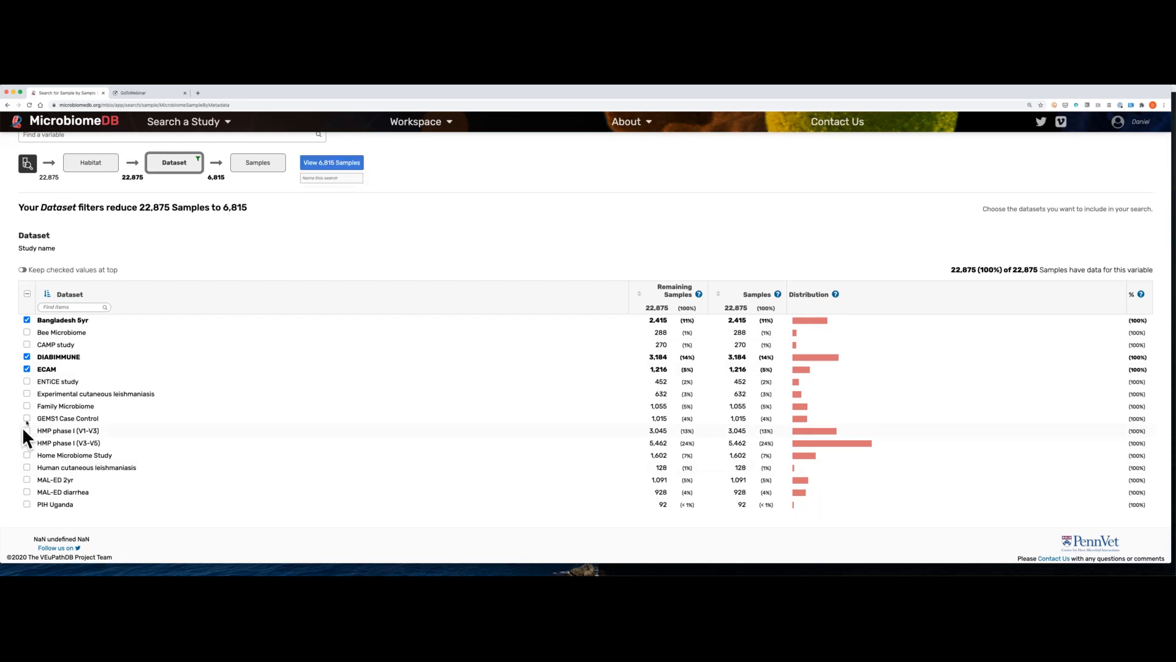
click(26, 479)
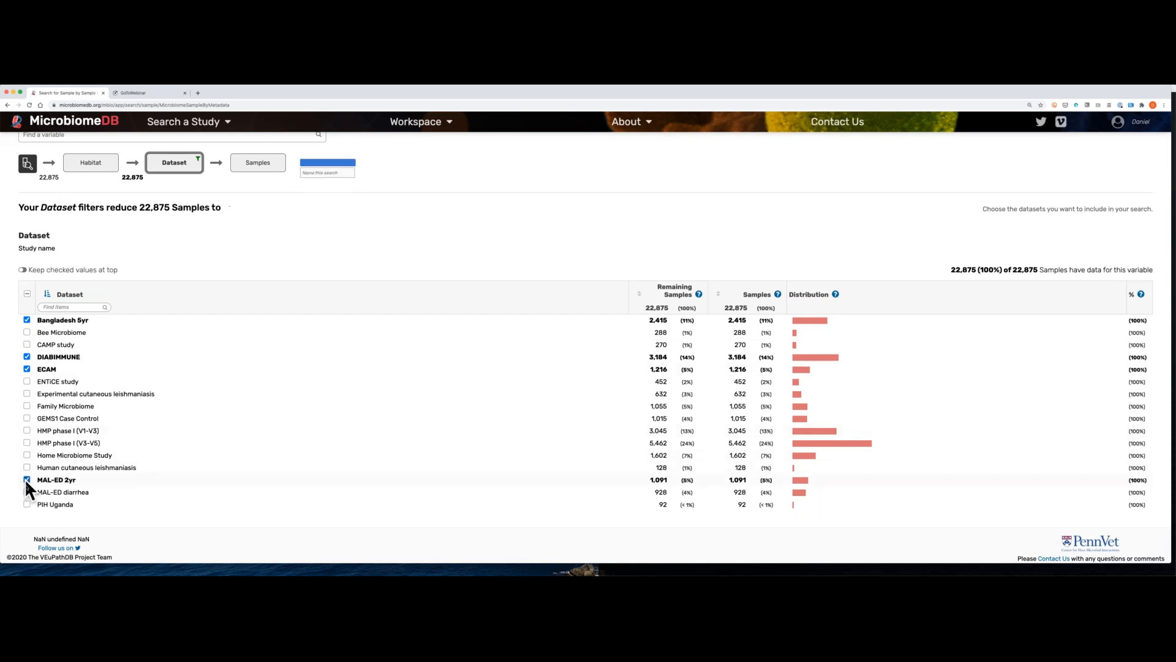
click(27, 491)
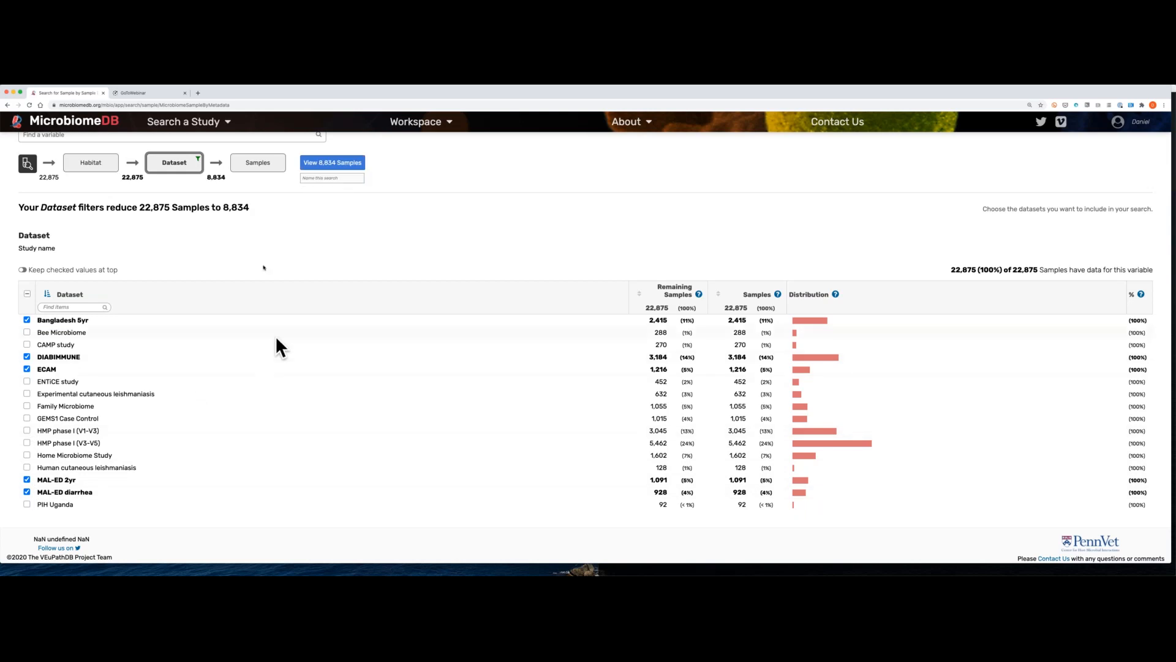
Step: Find the Sample type variable and restrict the samples to Stool, Stool in stabilization buffer and Dry stool
click(258, 163)
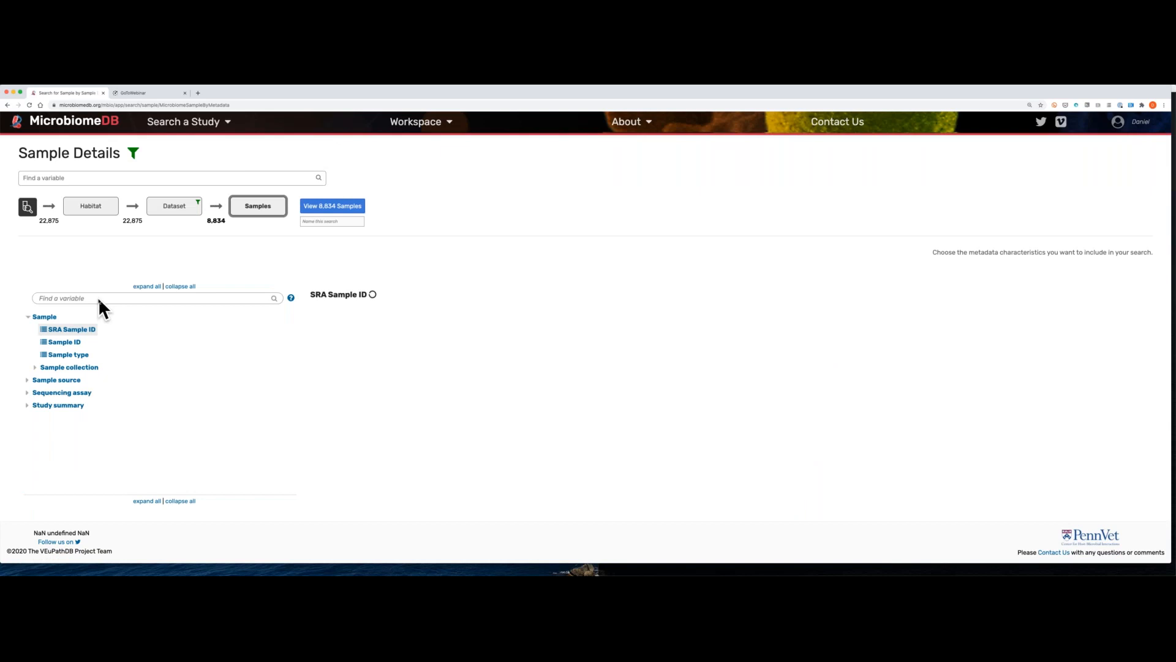
scroll(98, 296, down, 2)
click(80, 255)
text(sample)
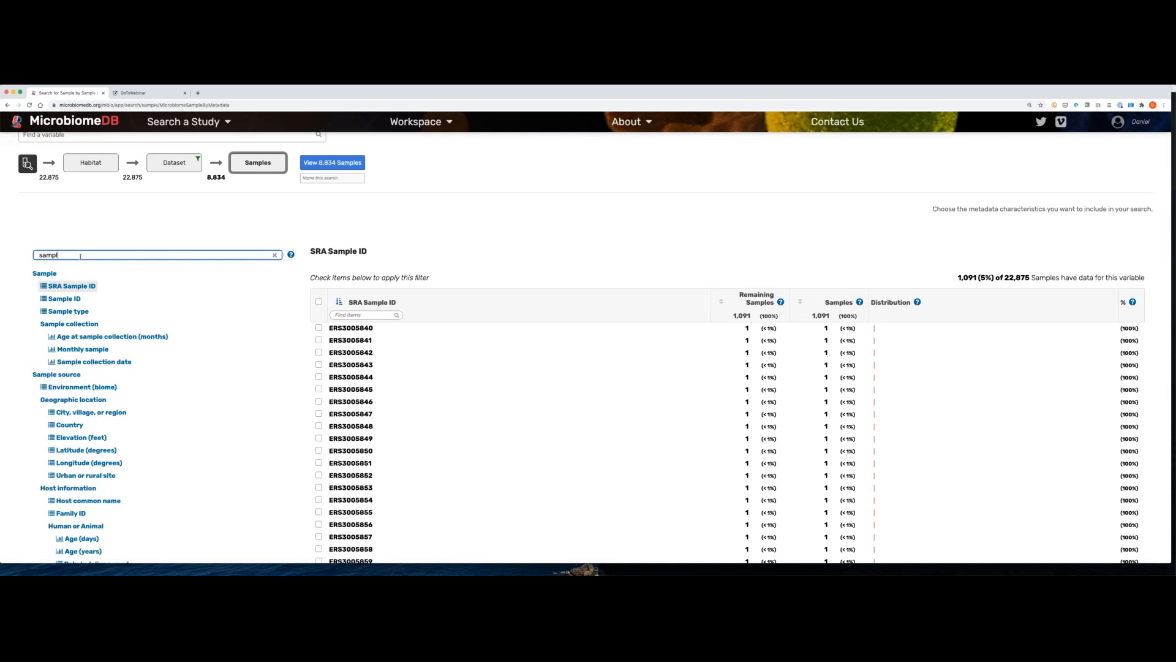
click(74, 310)
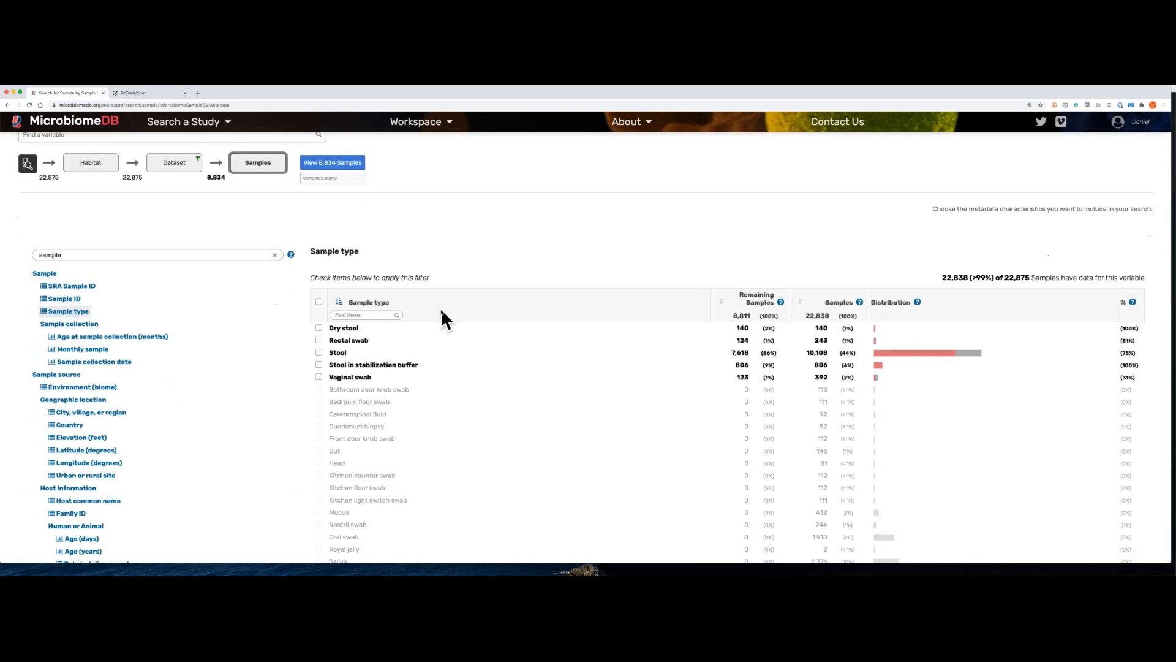
click(319, 352)
click(318, 364)
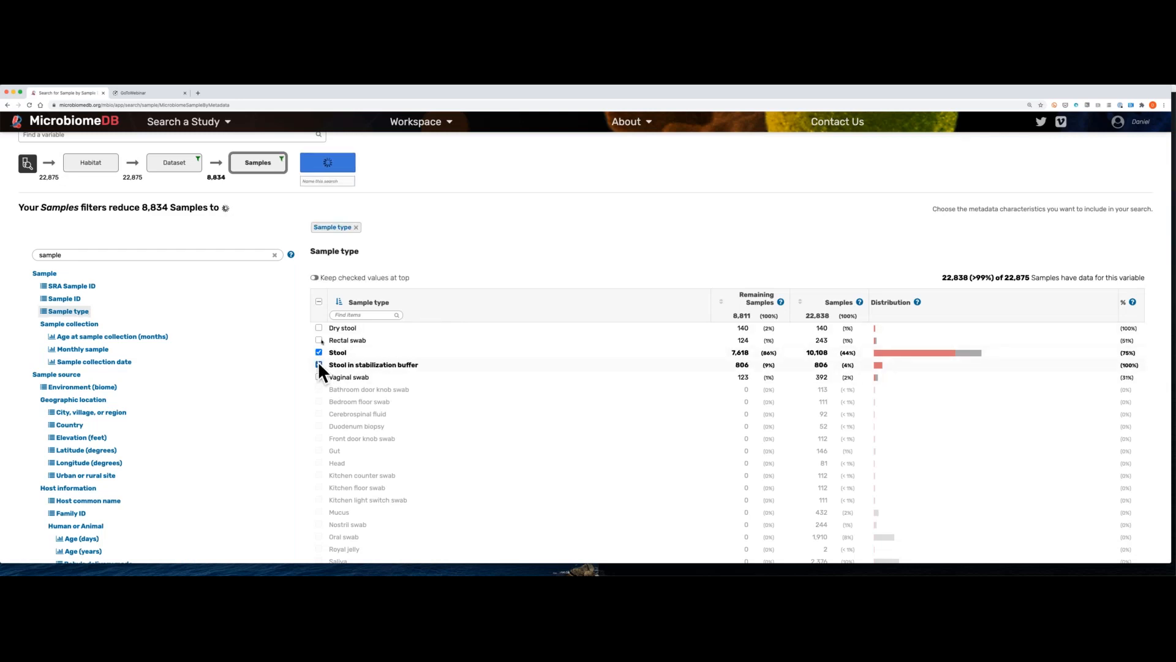
click(318, 327)
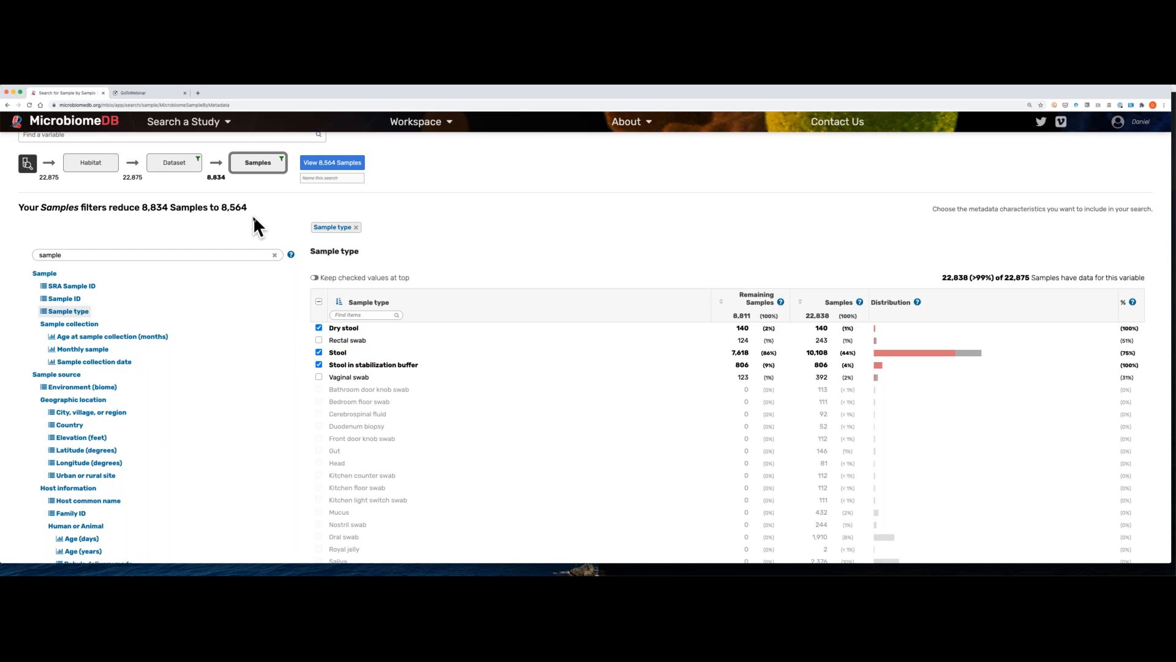
Step: Search the sample variables for "age" and open Age at sample collection (months)
click(199, 257)
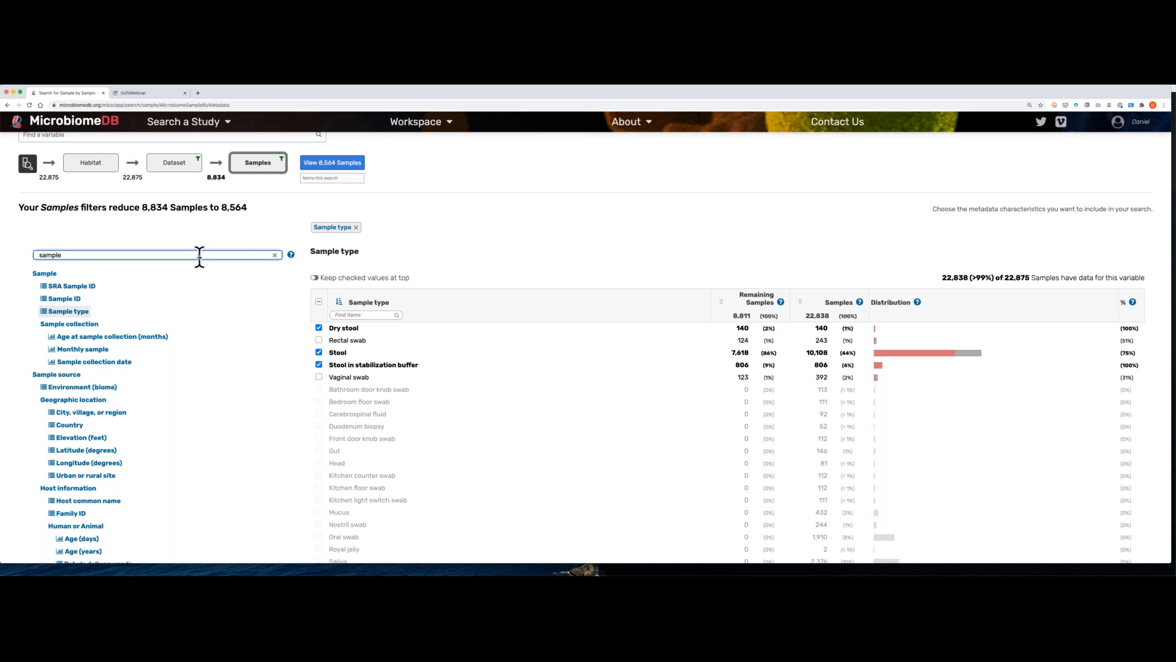
key(BackSpace)
key(BackSpace)
key(BackSpace)
key(BackSpace)
key(BackSpace)
text(age)
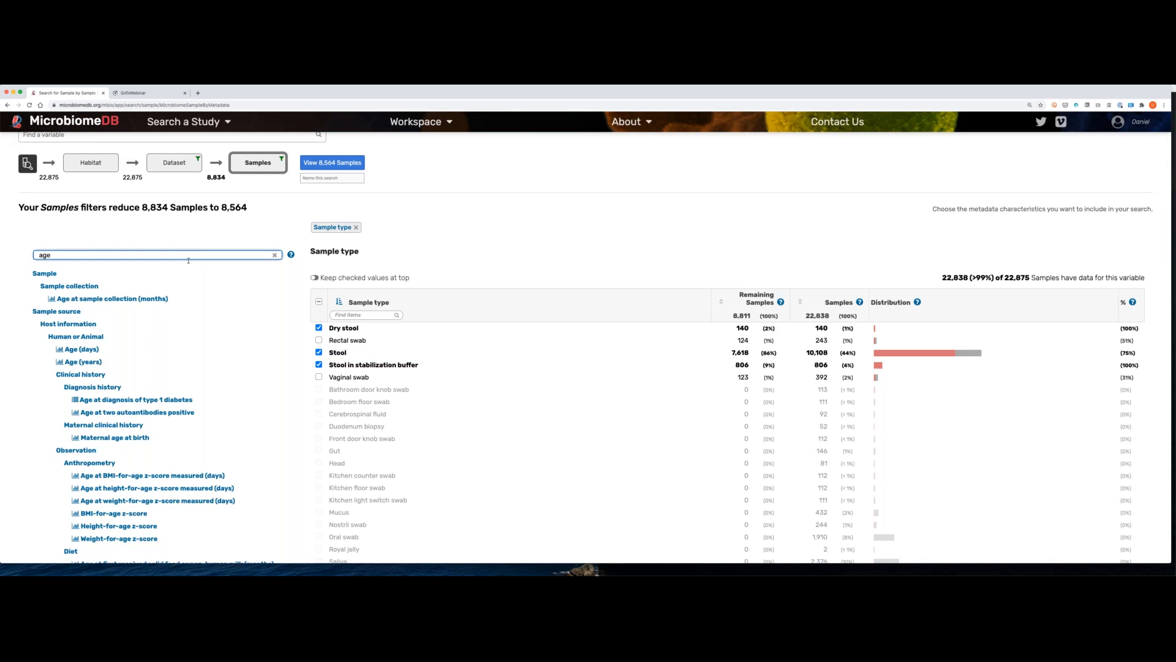
click(92, 300)
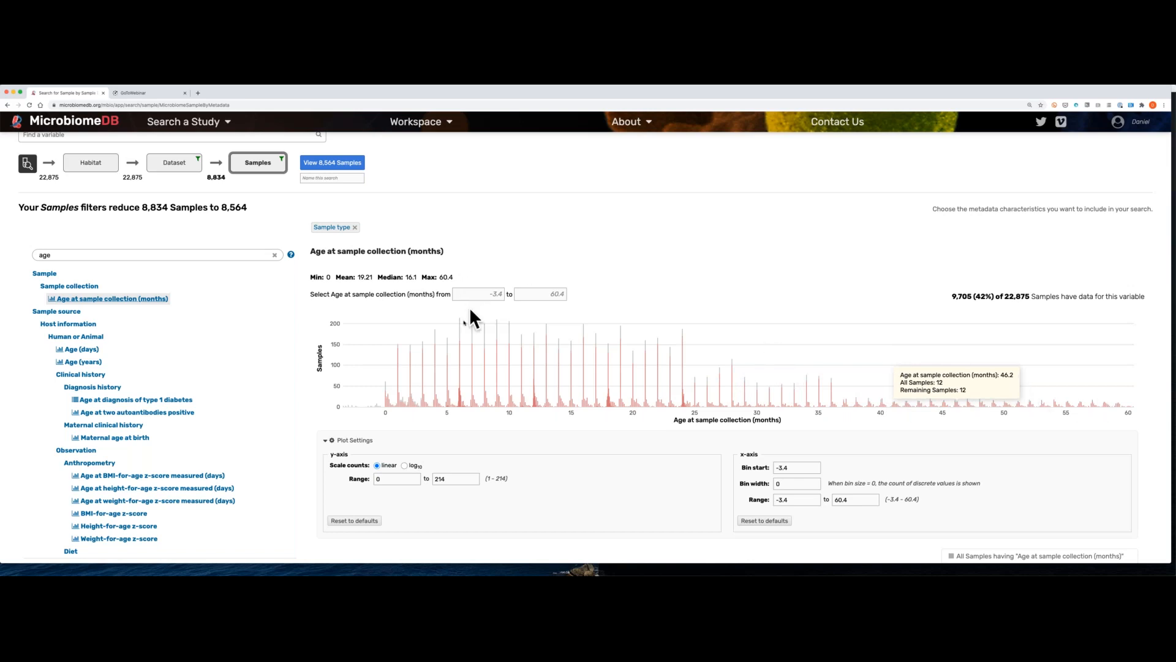
Step: Limit Age at sample collection (months) to an upper bound of 24.5, leaving the lower bound blank
drag(461, 333, 554, 329)
click(493, 294)
key(super+a)
key(BackSpace)
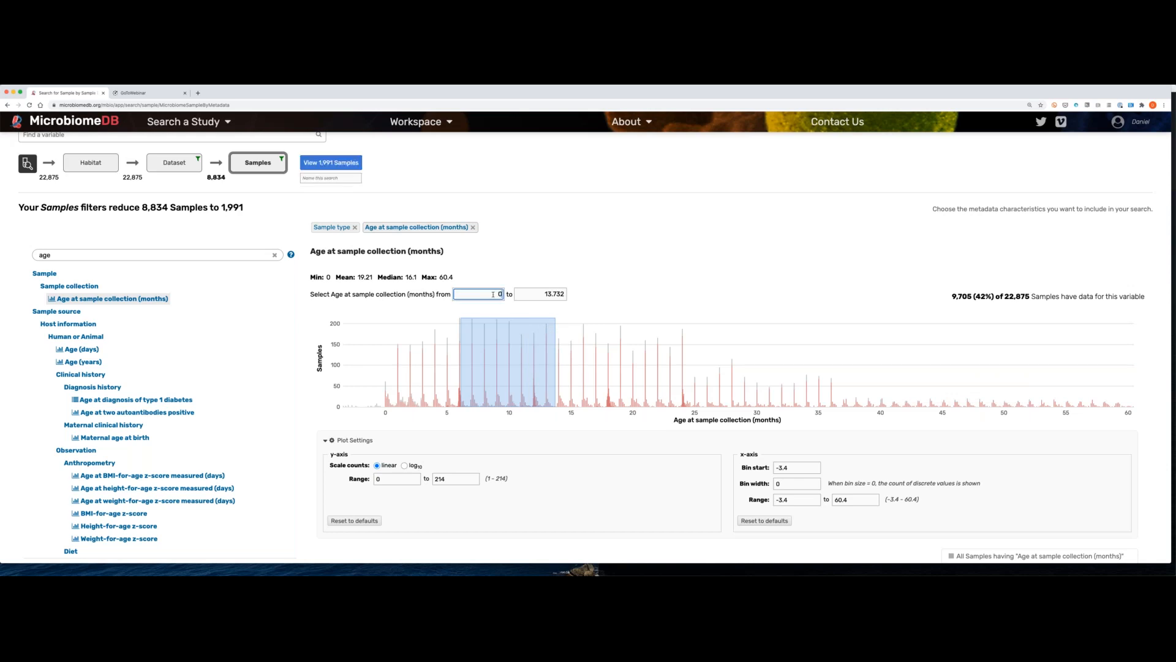
key(Tab)
text(2)
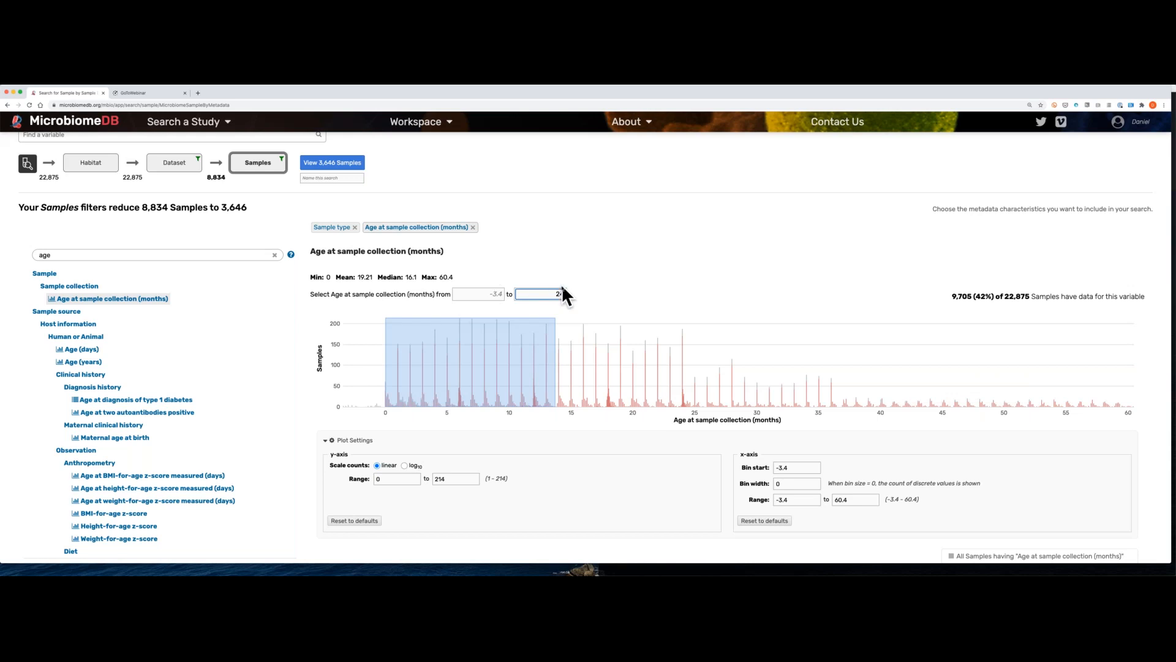
text(4.5)
click(606, 262)
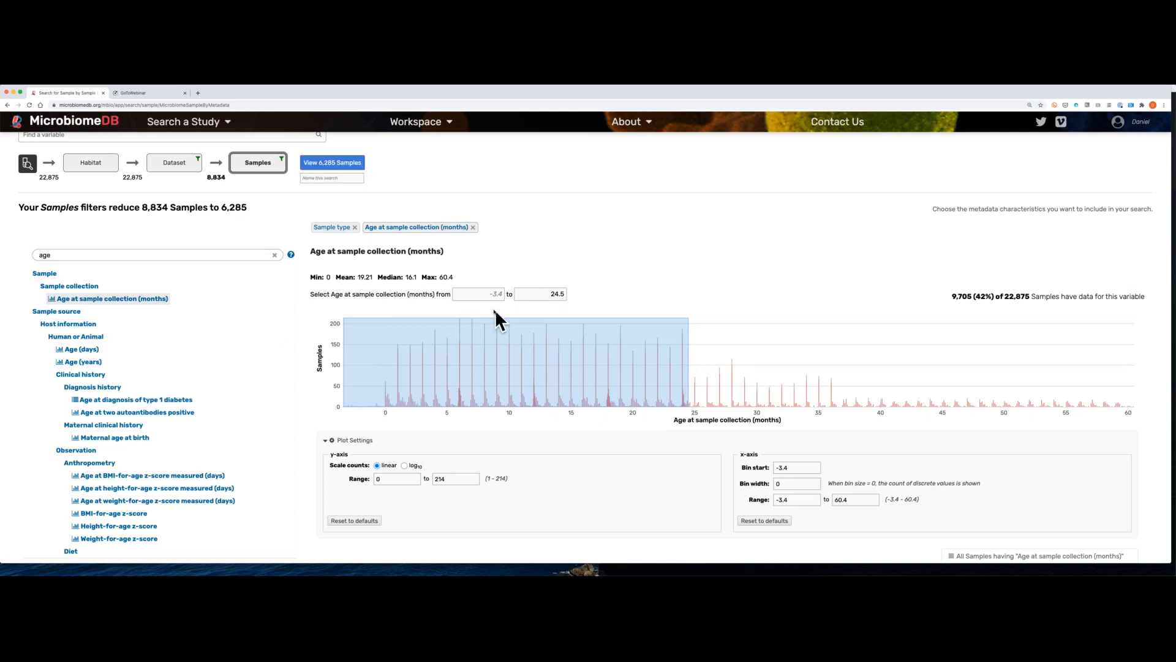
Step: Review the Sample type and Age at sample collection filters and open the matching samples as a search strategy
click(334, 229)
click(404, 230)
drag(140, 204, 168, 205)
drag(220, 207, 245, 208)
click(348, 164)
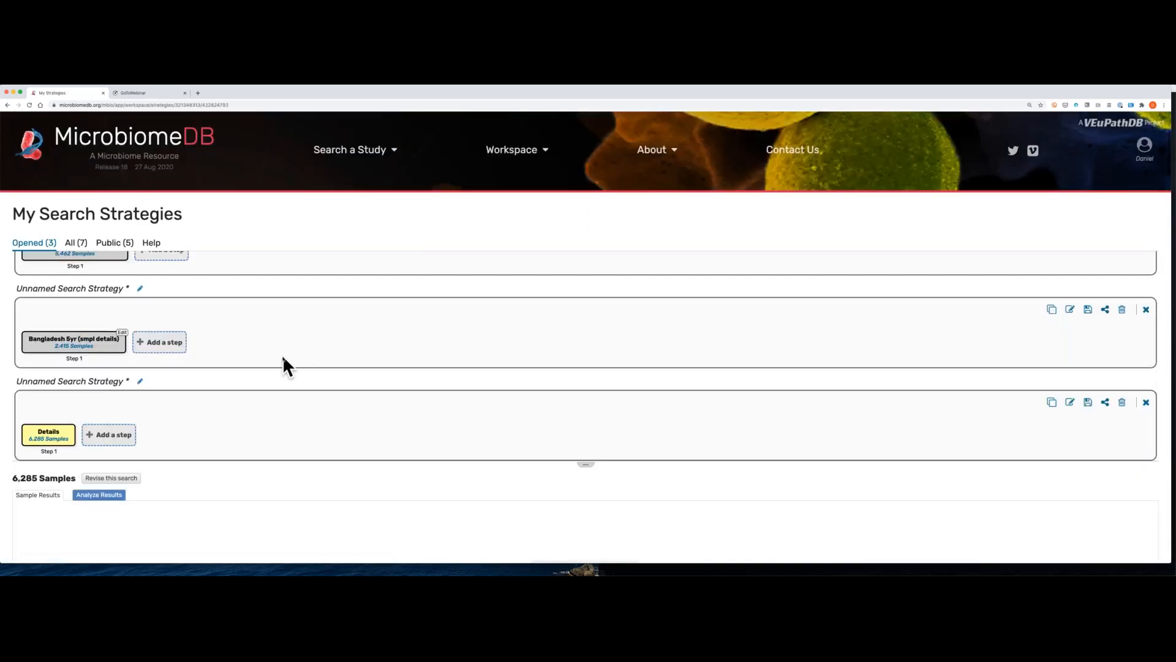
Step: Start an Alpha diversity analysis of the filtered multi-study samples
scroll(281, 354, down, 1)
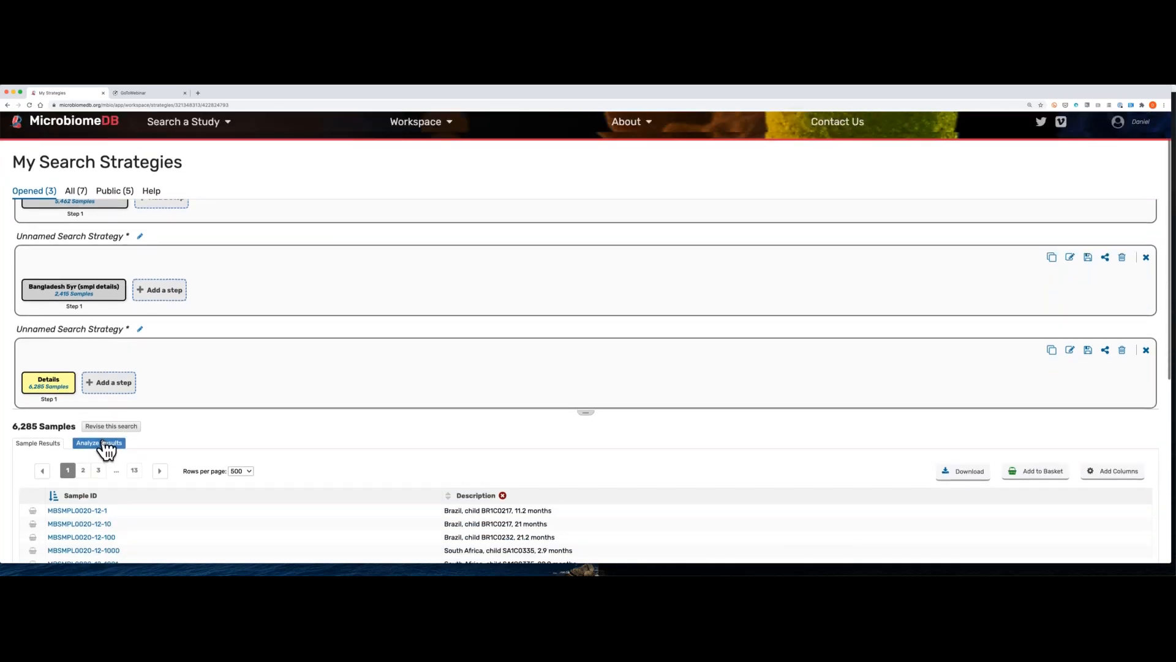
click(105, 449)
scroll(315, 385, down, 3)
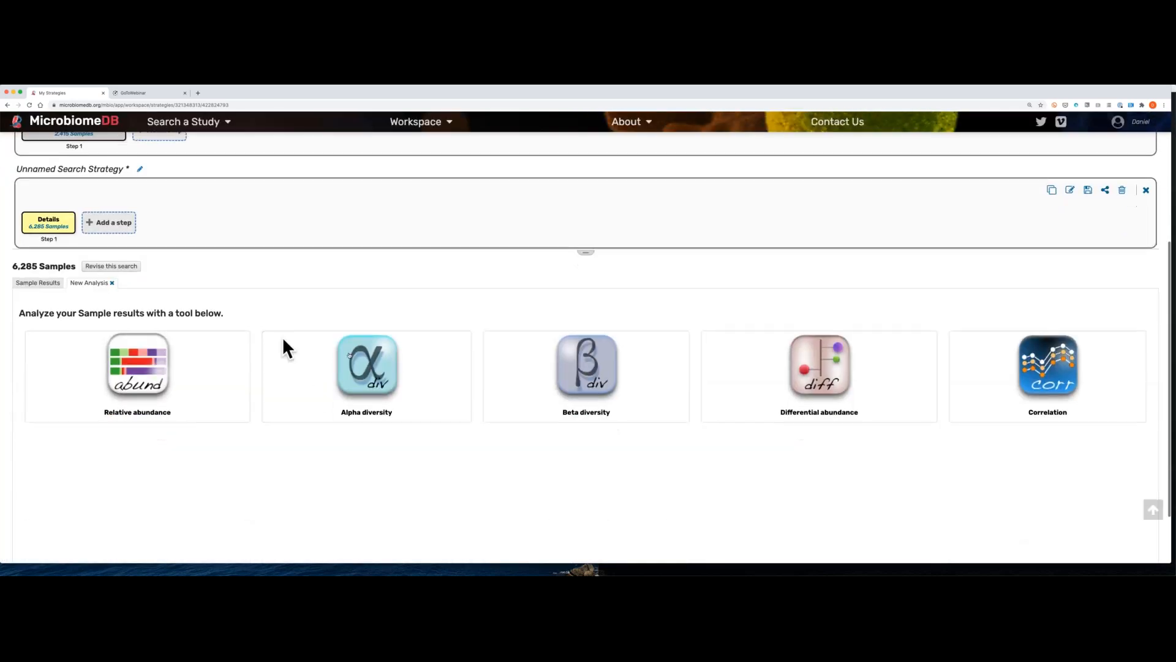
click(357, 370)
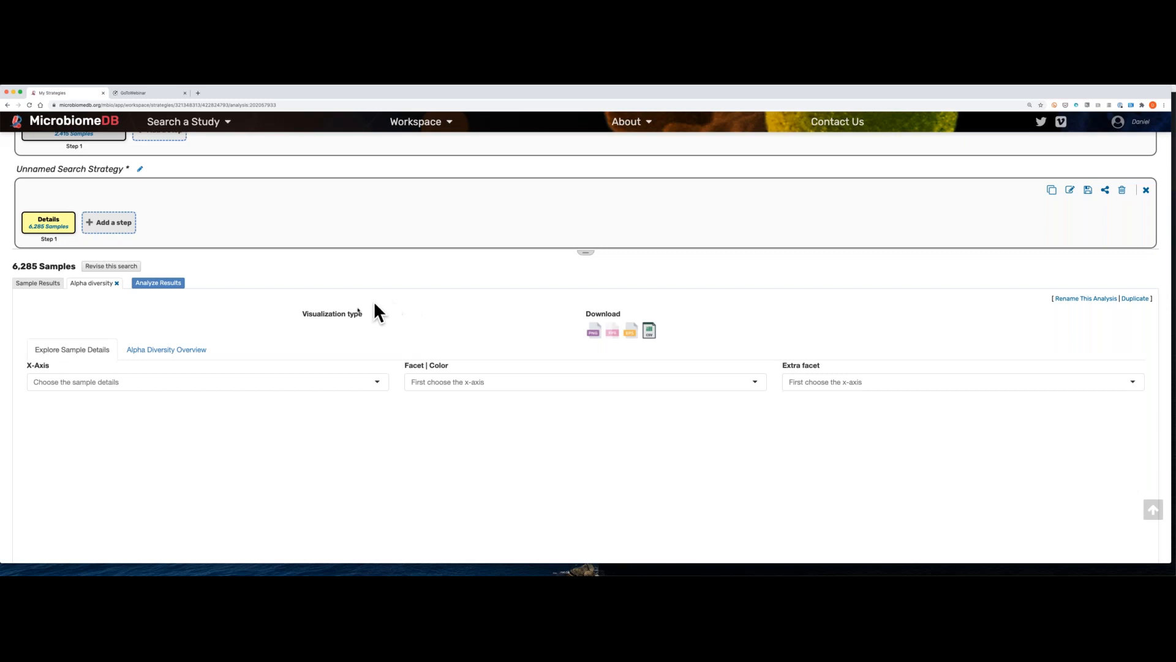
scroll(409, 348, down, 1)
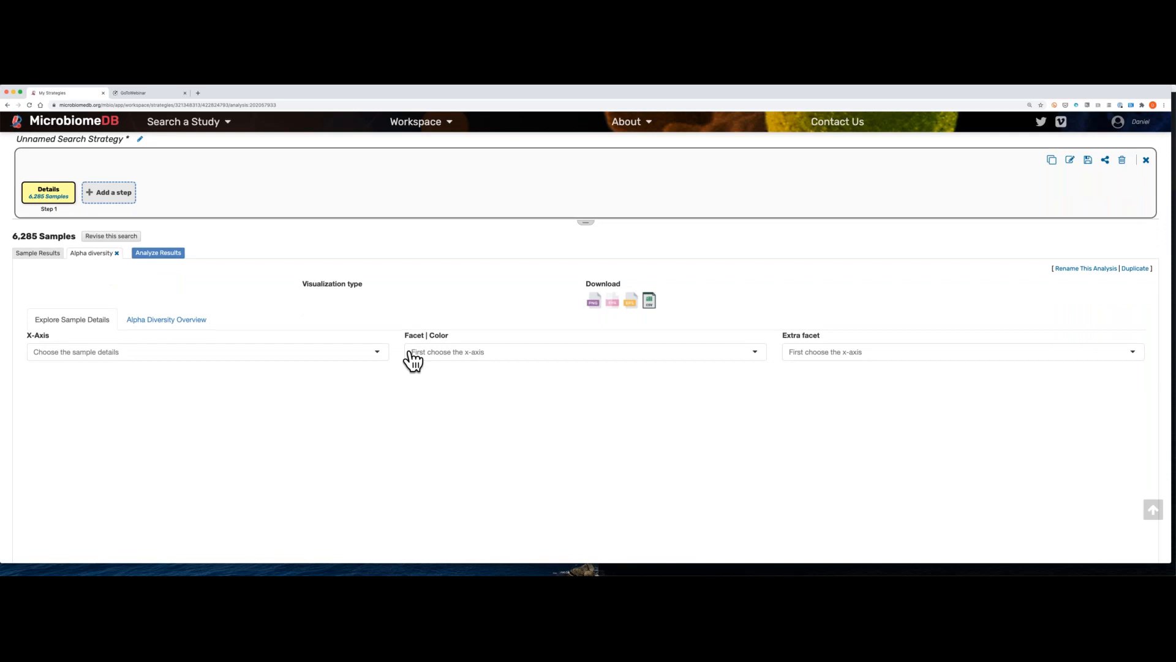
scroll(410, 359, up, 1)
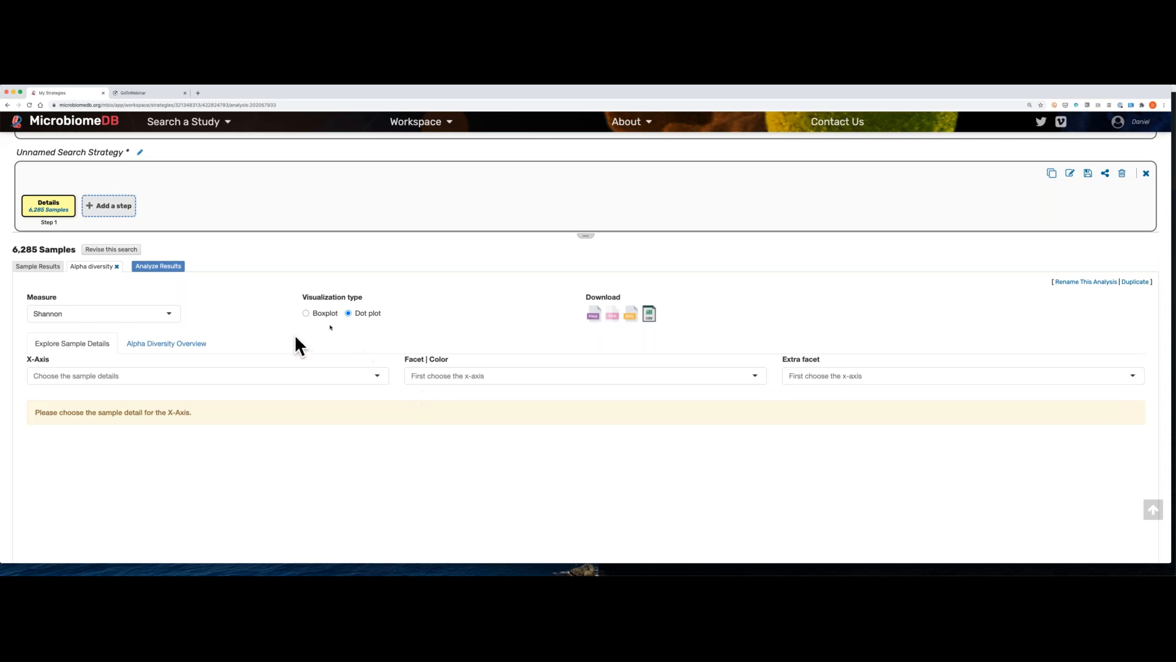
Step: Plot Shannon alpha diversity against Age at sample collection (months) and look over the dot plot
click(360, 383)
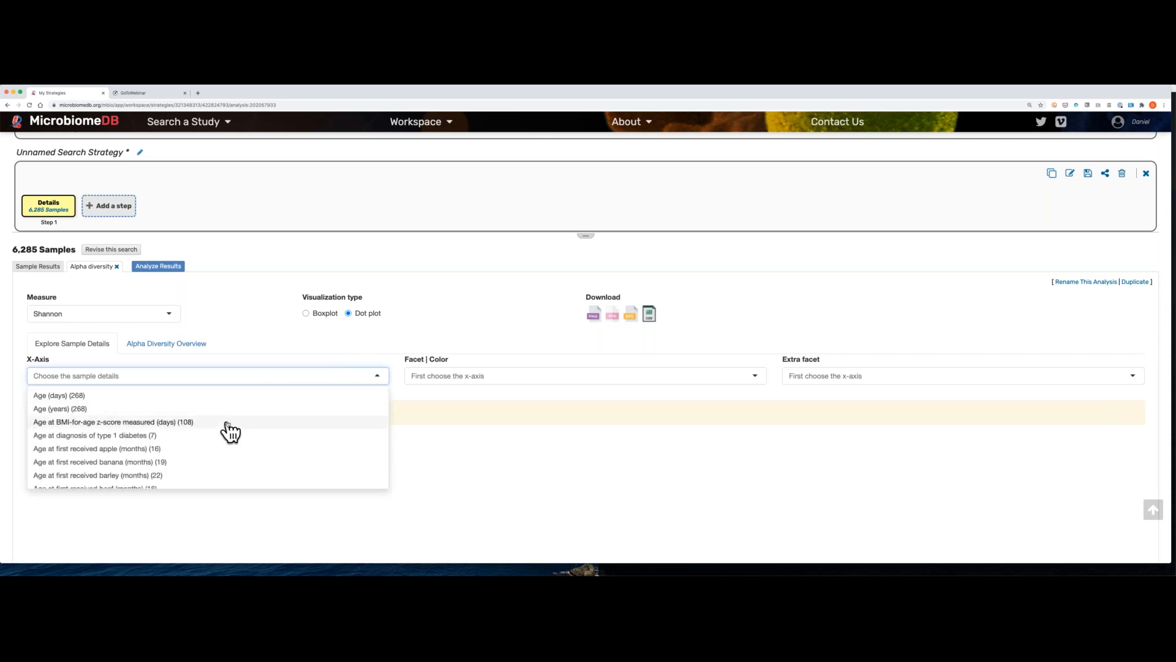
scroll(231, 429, down, 5)
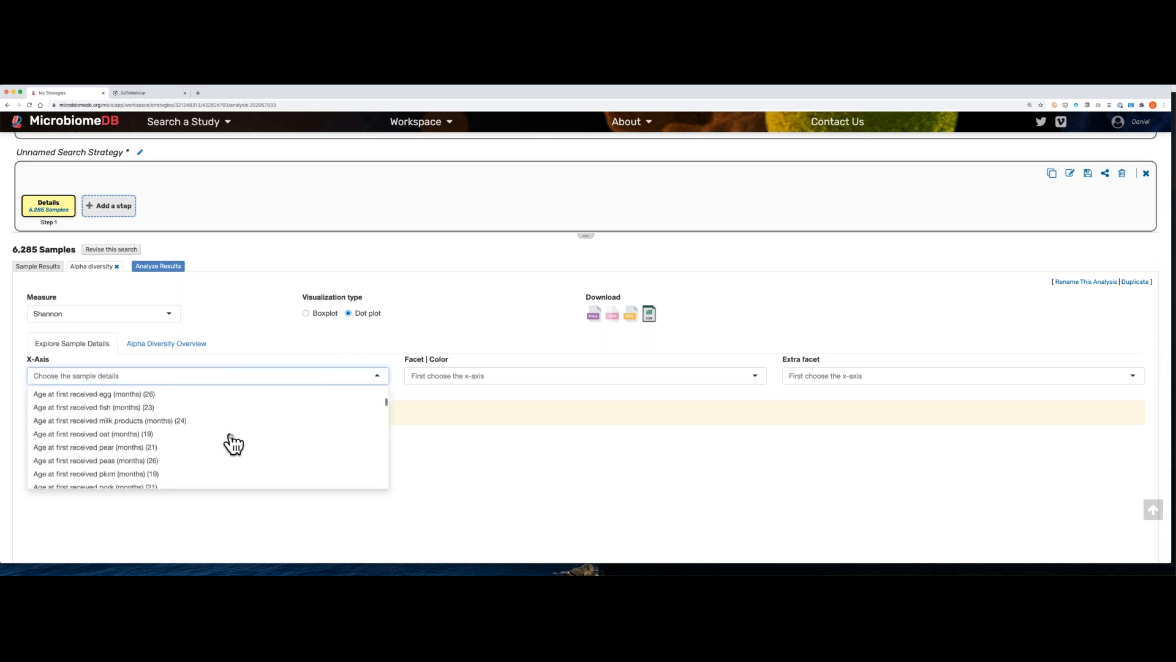
scroll(231, 441, up, 5)
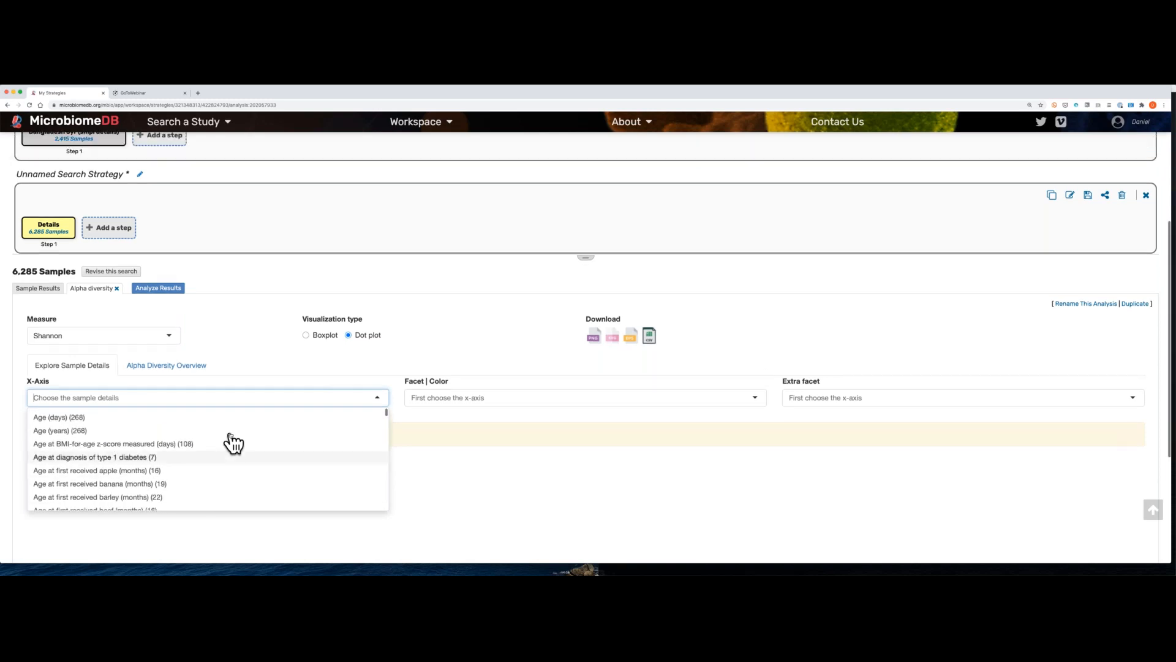
text(age at samp)
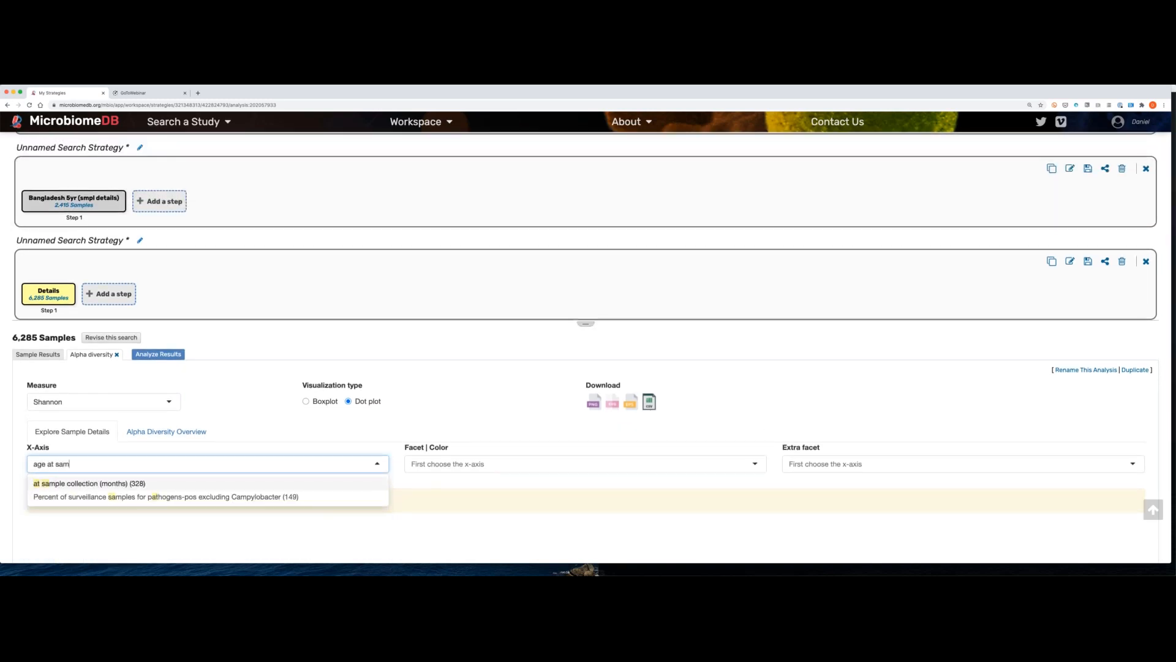
click(126, 483)
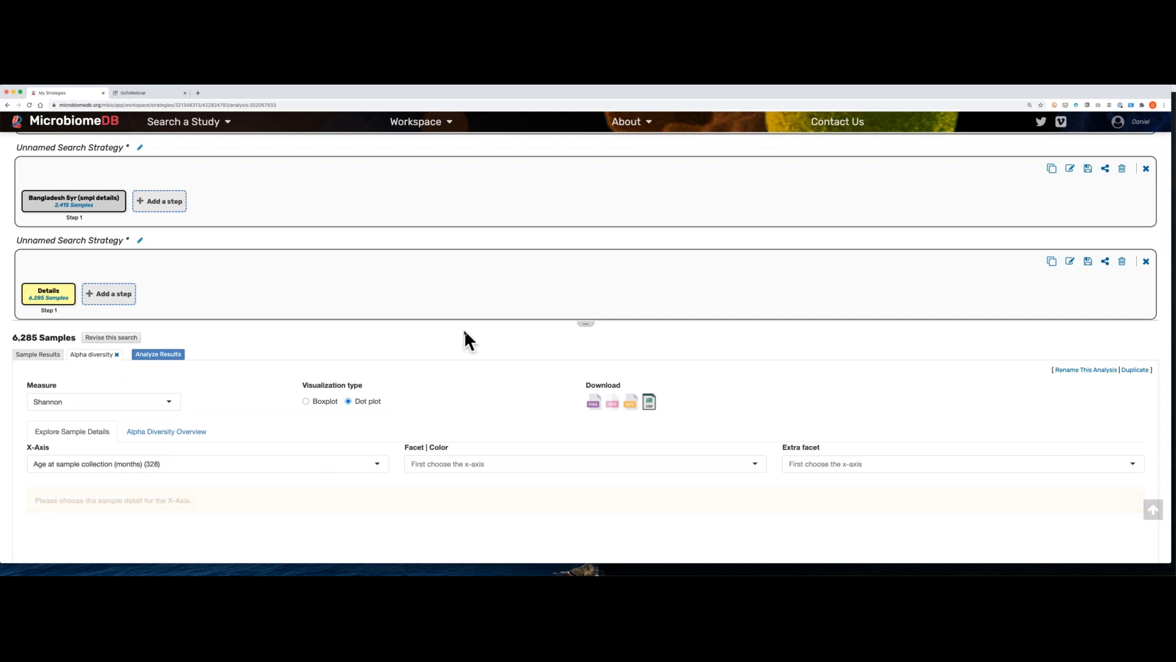
scroll(464, 329, down, 5)
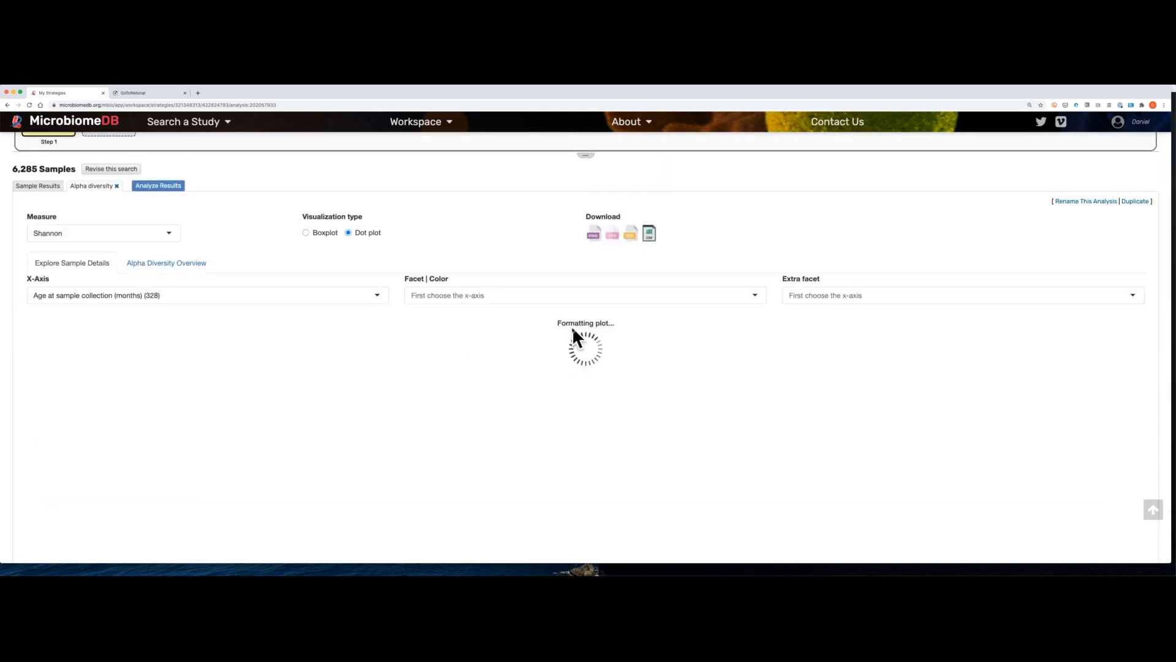
scroll(572, 329, down, 1)
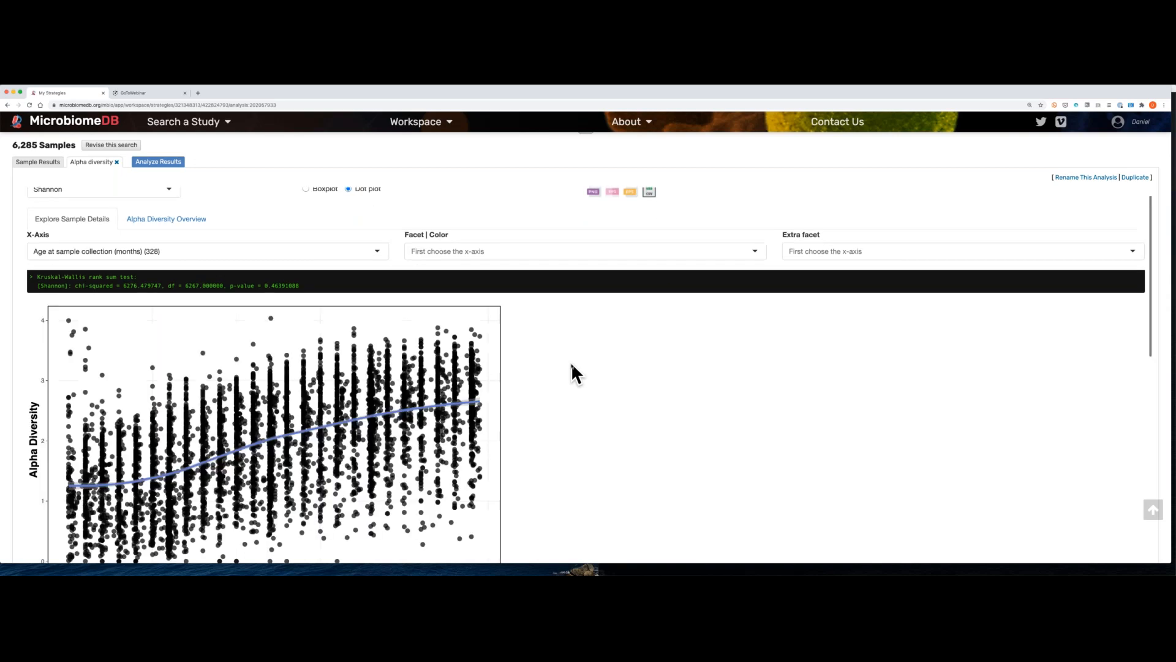
scroll(570, 362, down, 1)
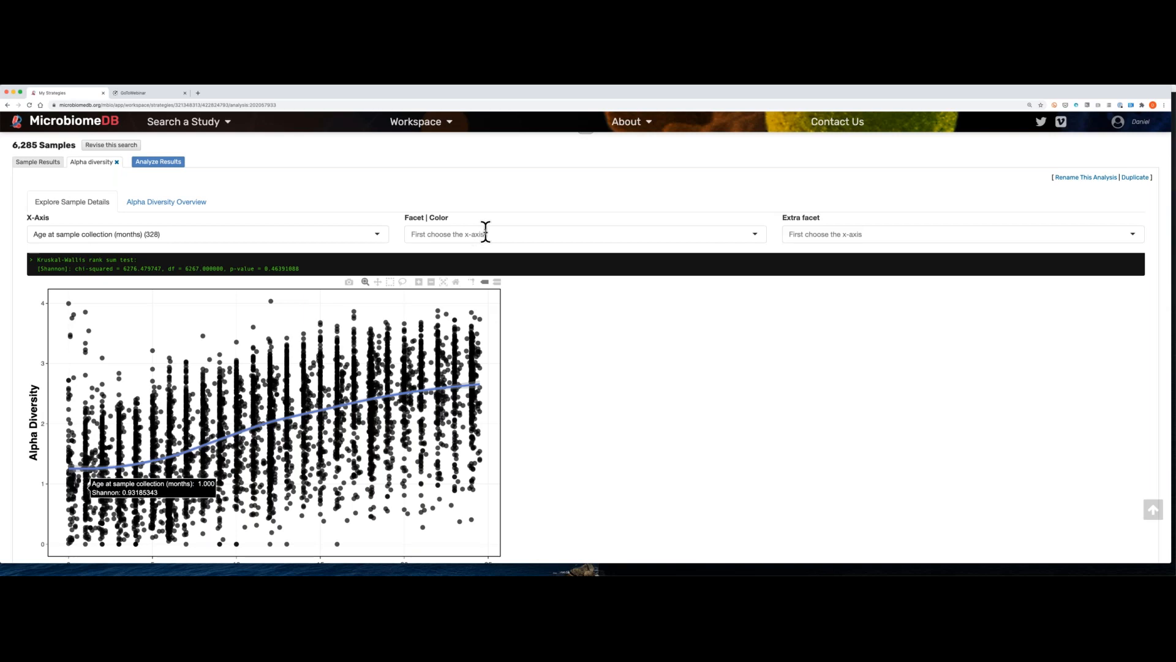
Step: Facet and color the alpha diversity plot by Country
click(631, 233)
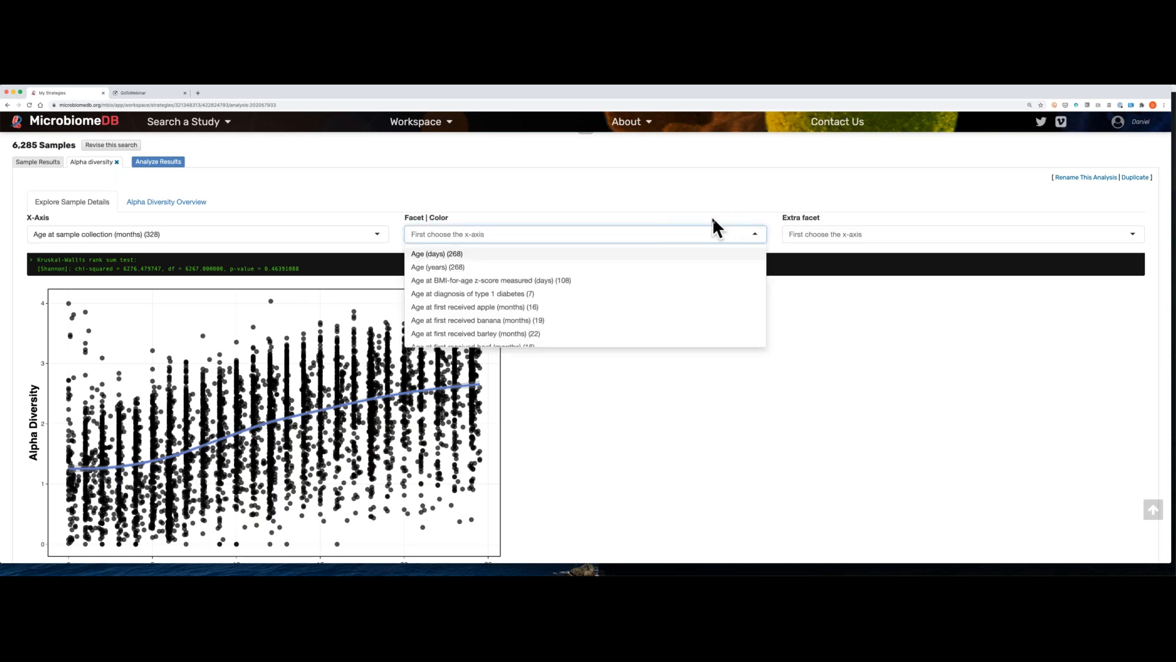
text(cou)
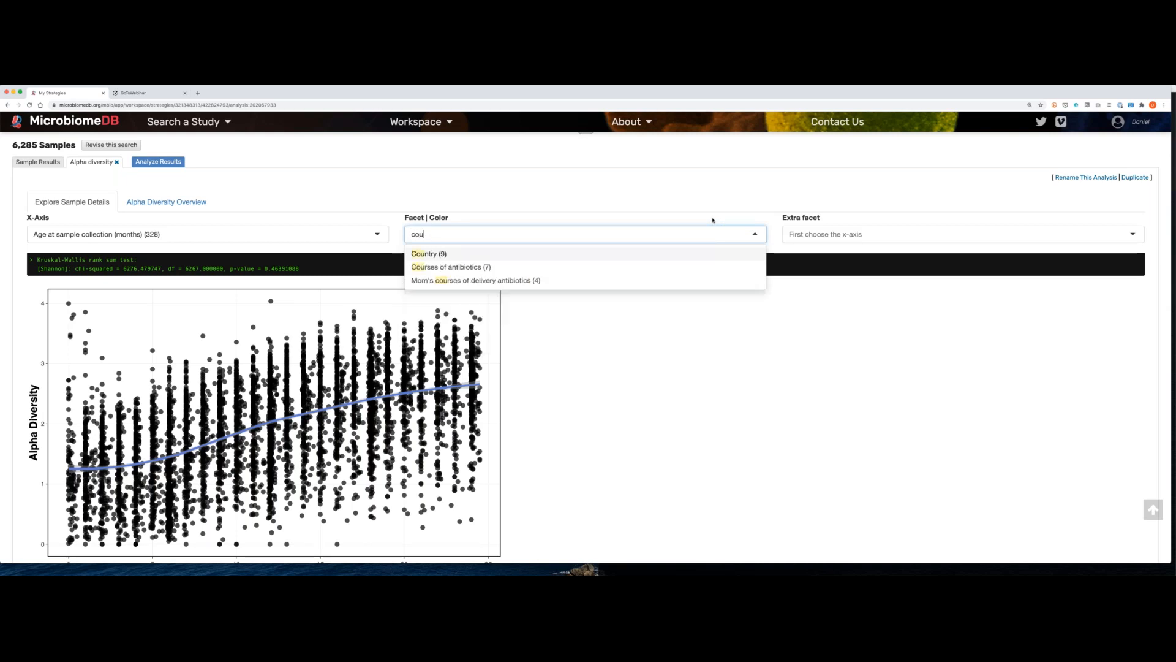
text(nt)
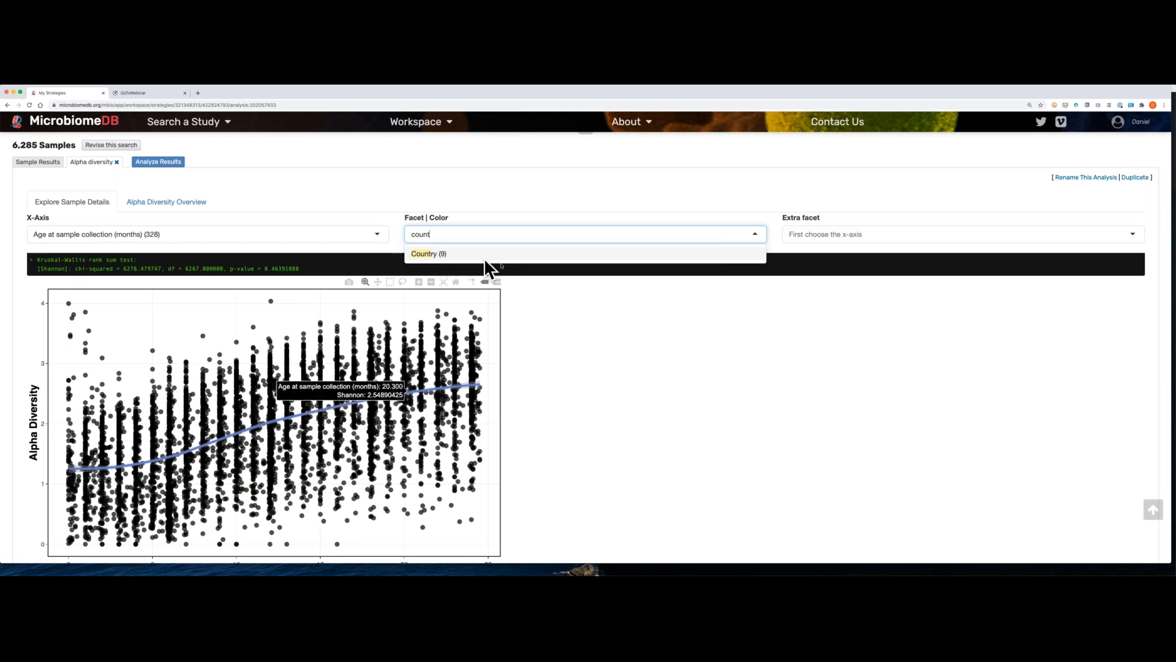
click(500, 261)
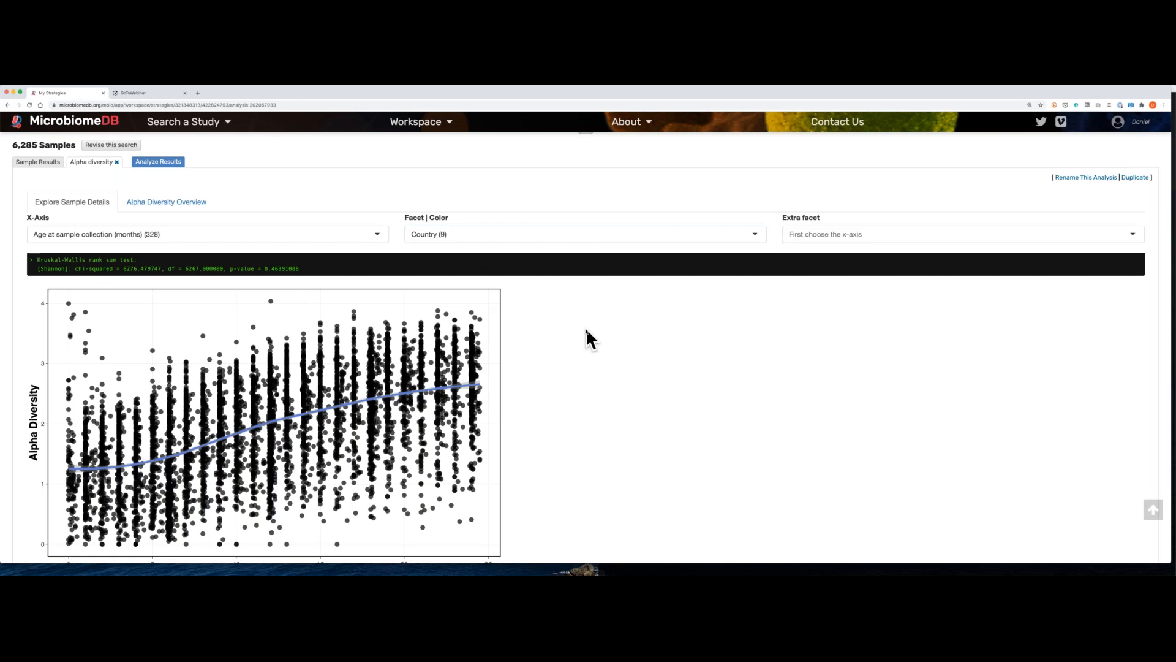
Step: Reselect Country as the facet and color variable and check the alpha diversity plot for country grouping
scroll(586, 327, down, 2)
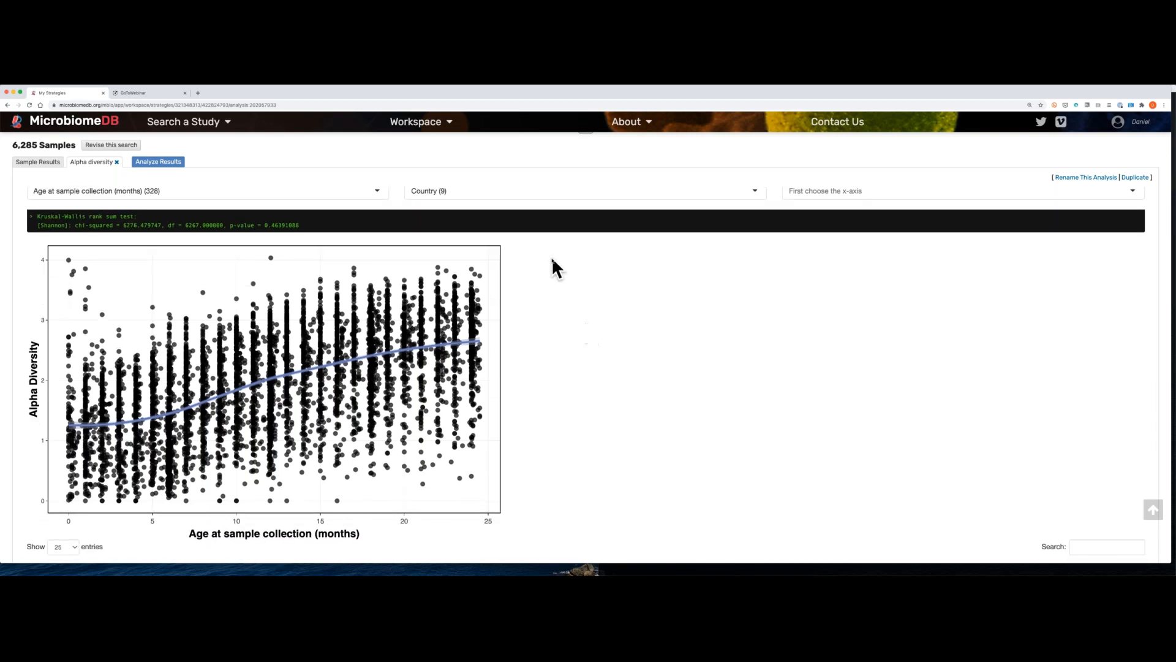
scroll(551, 256, up, 1)
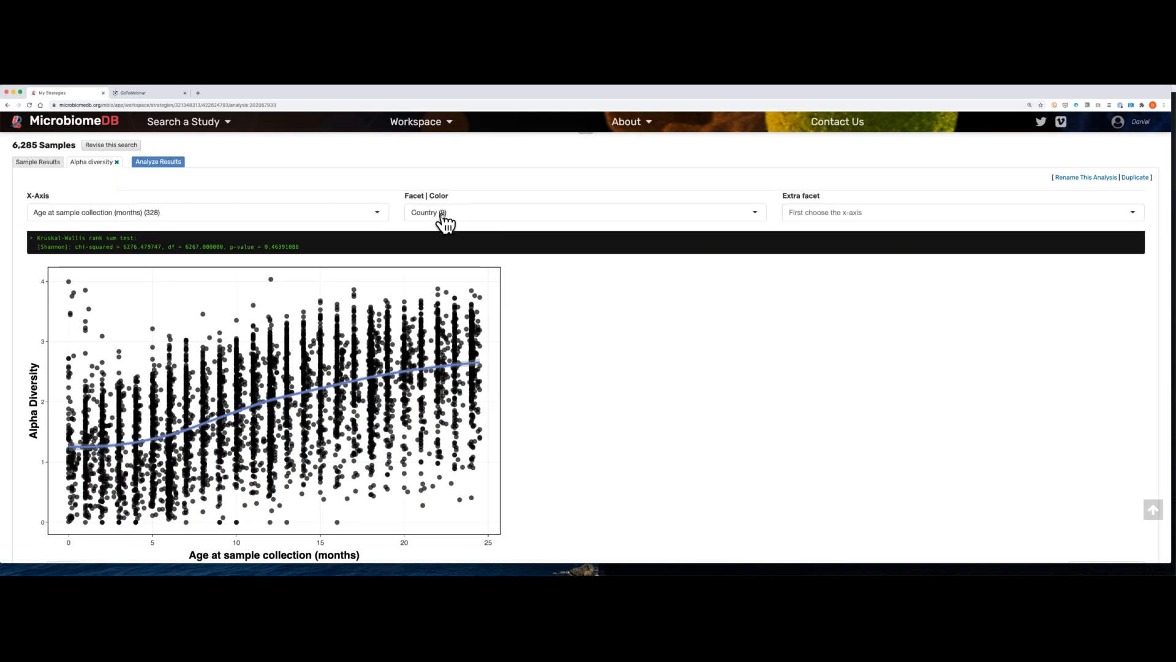
click(443, 215)
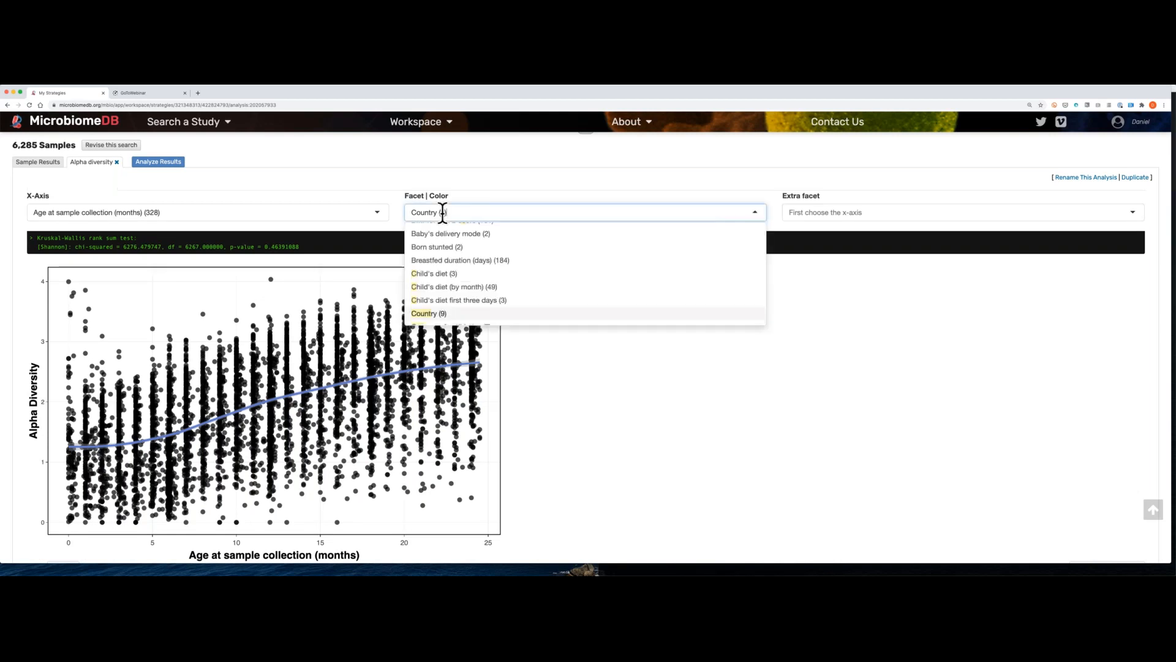
click(428, 314)
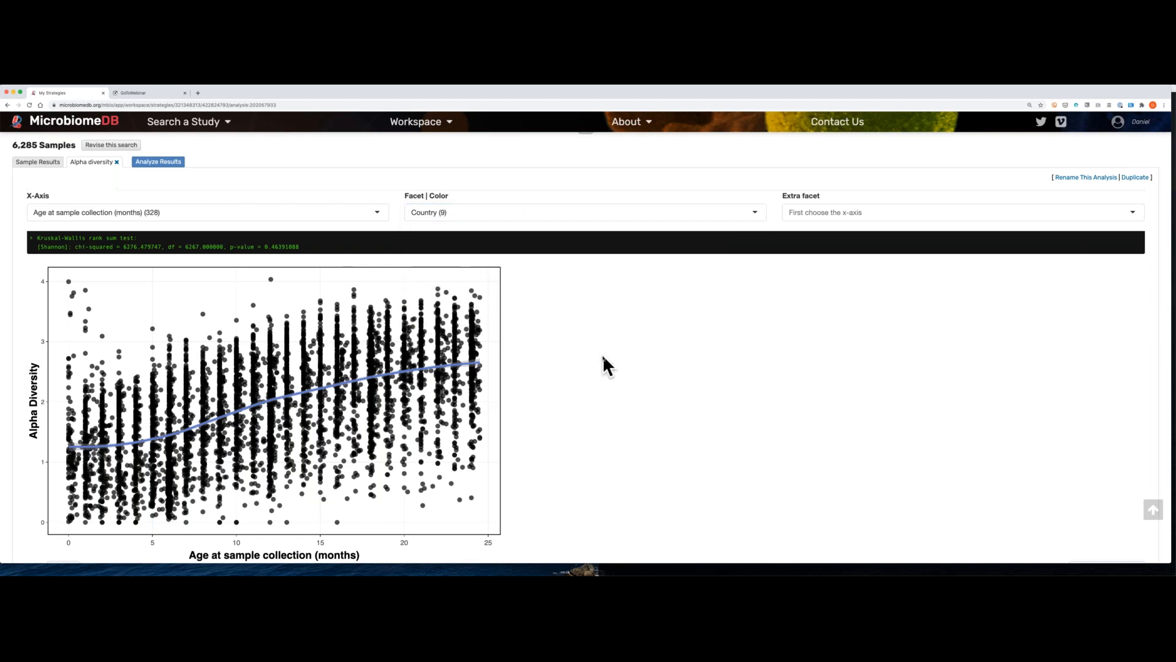
scroll(603, 363, down, 2)
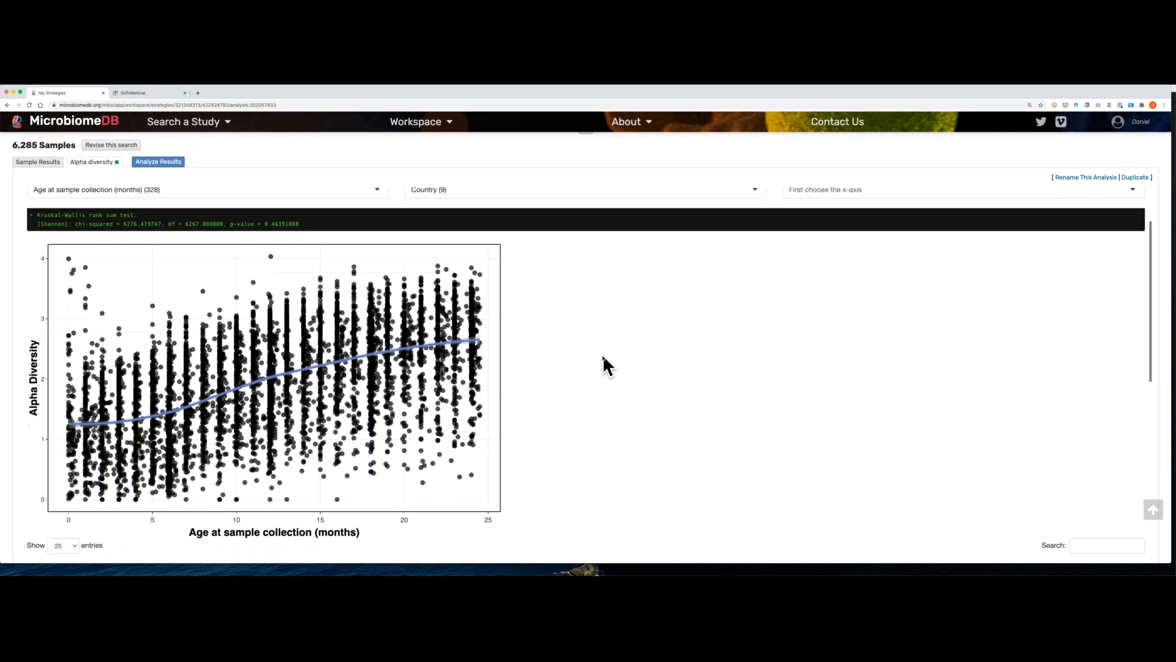
scroll(603, 357, up, 1)
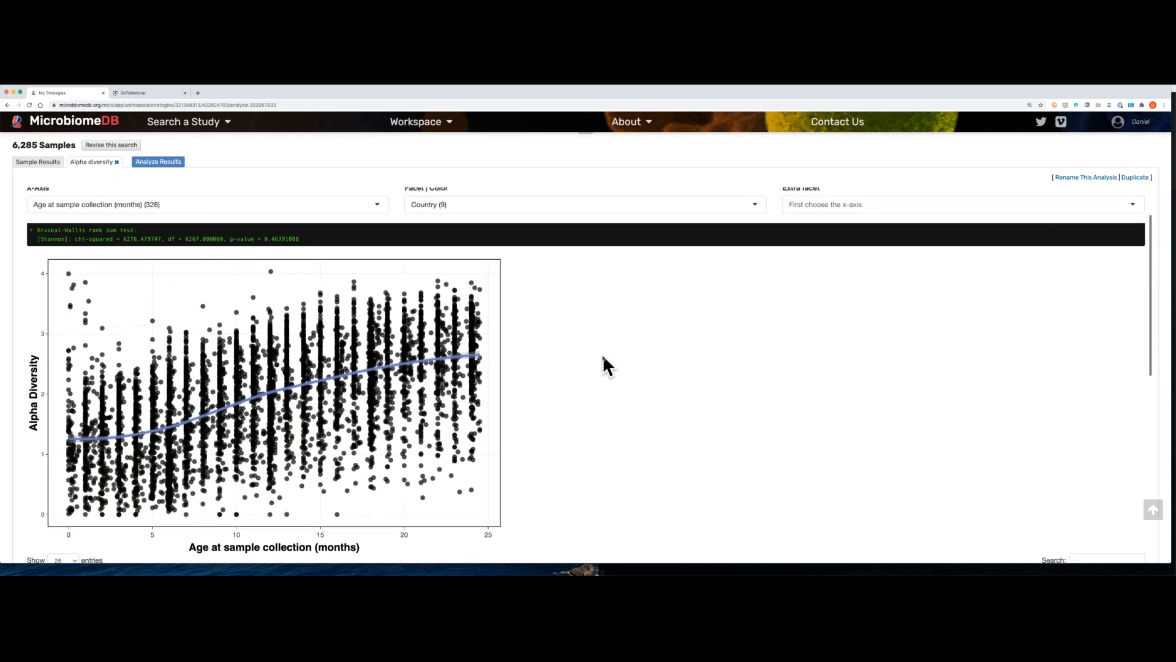
scroll(602, 354, up, 2)
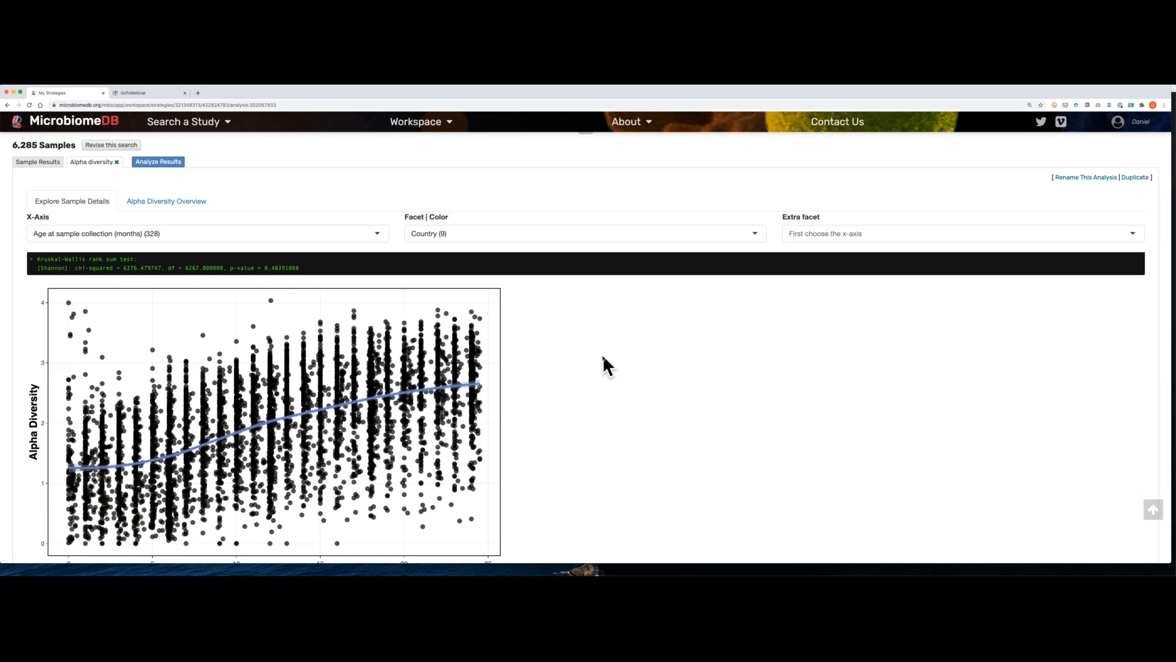
scroll(602, 357, down, 1)
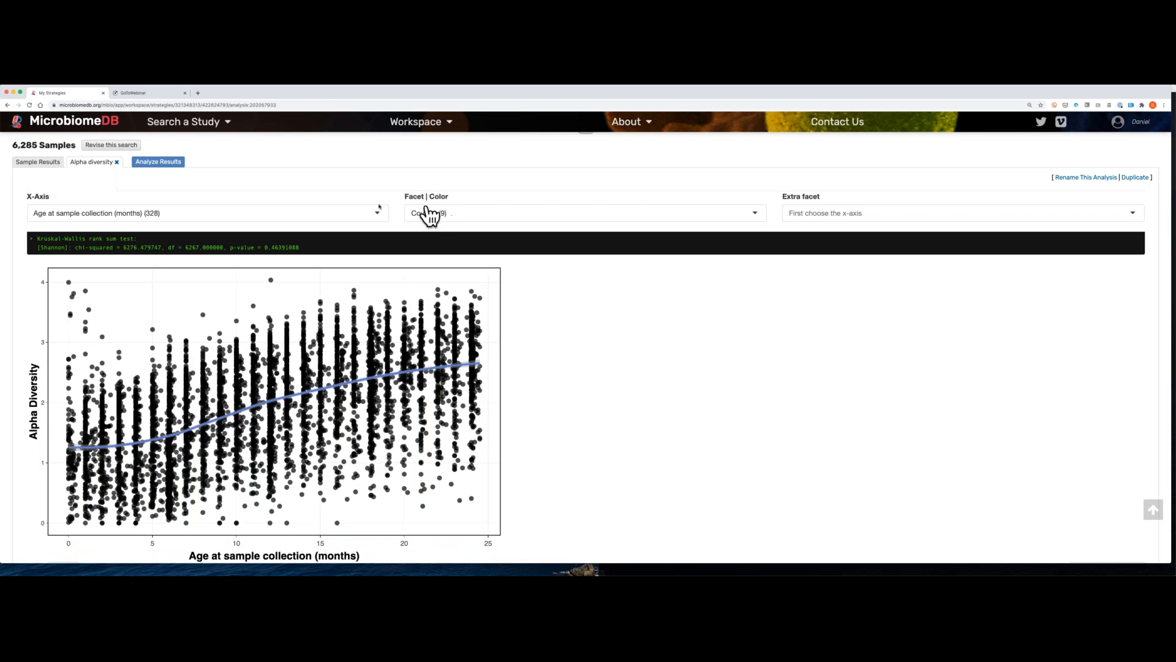
scroll(373, 215, up, 1)
scroll(374, 216, down, 1)
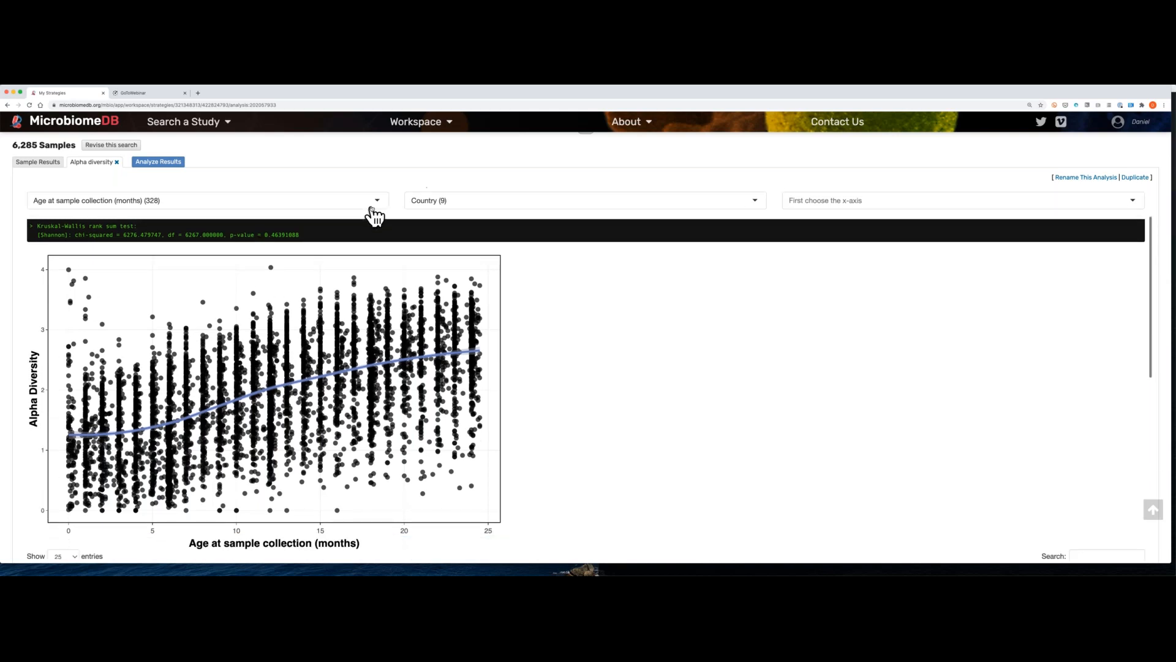
Step: Redraw the dot plot by switching the facet and color variable to Child's diet and back to Country, and inspect the country curves
click(453, 203)
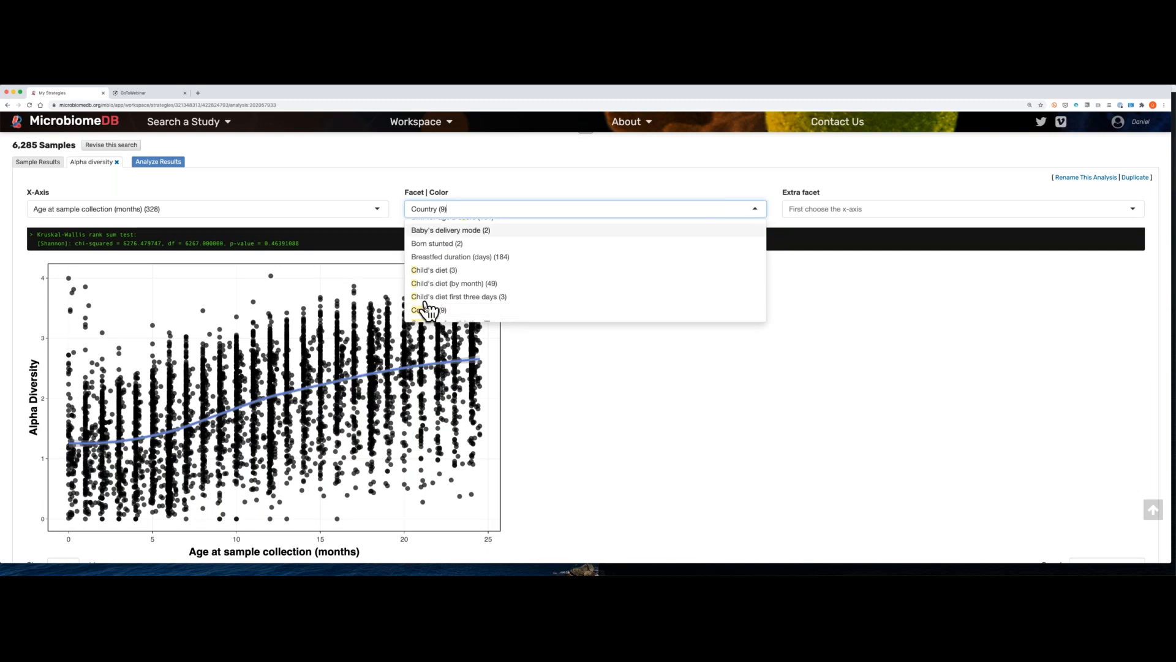
click(434, 270)
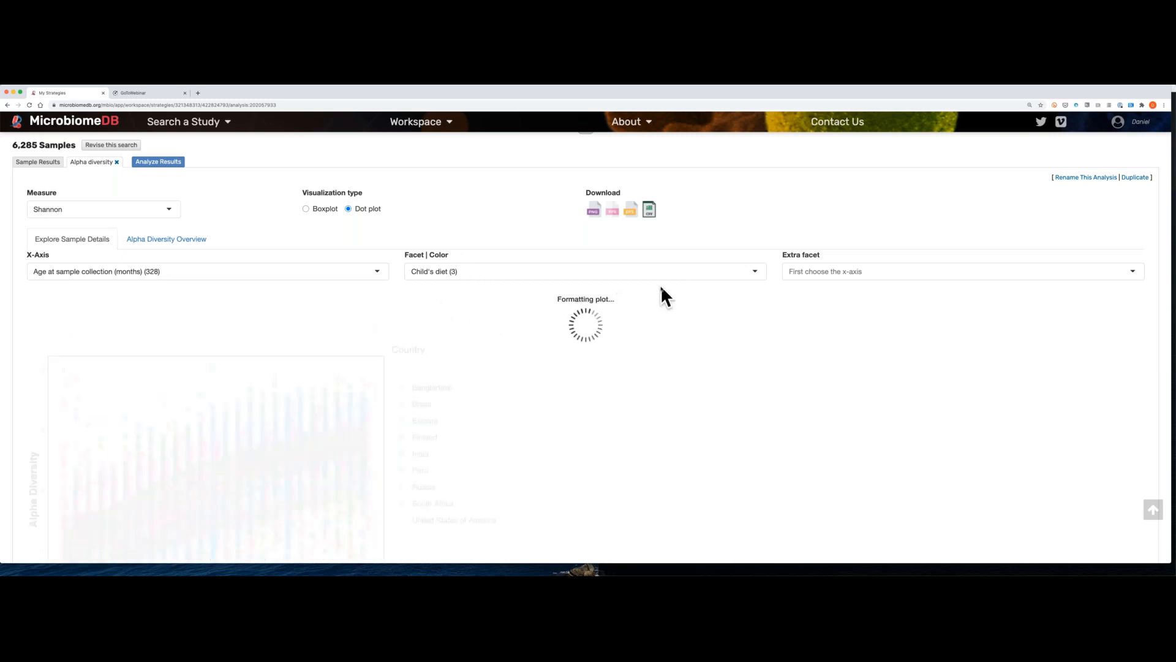
click(752, 269)
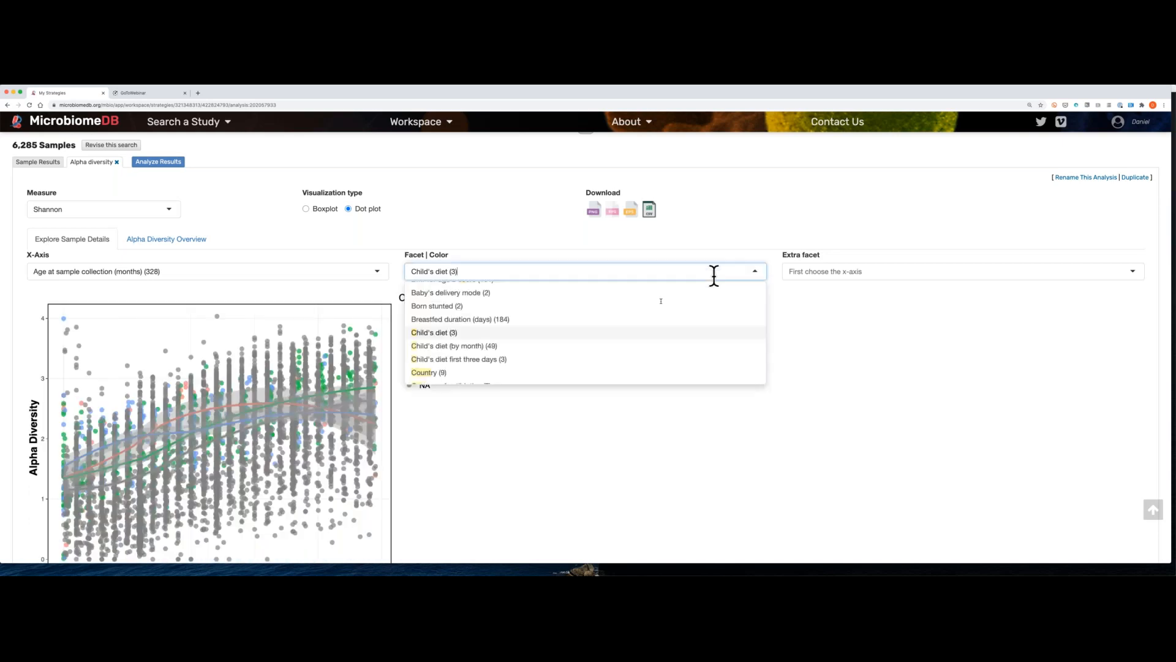
click(574, 374)
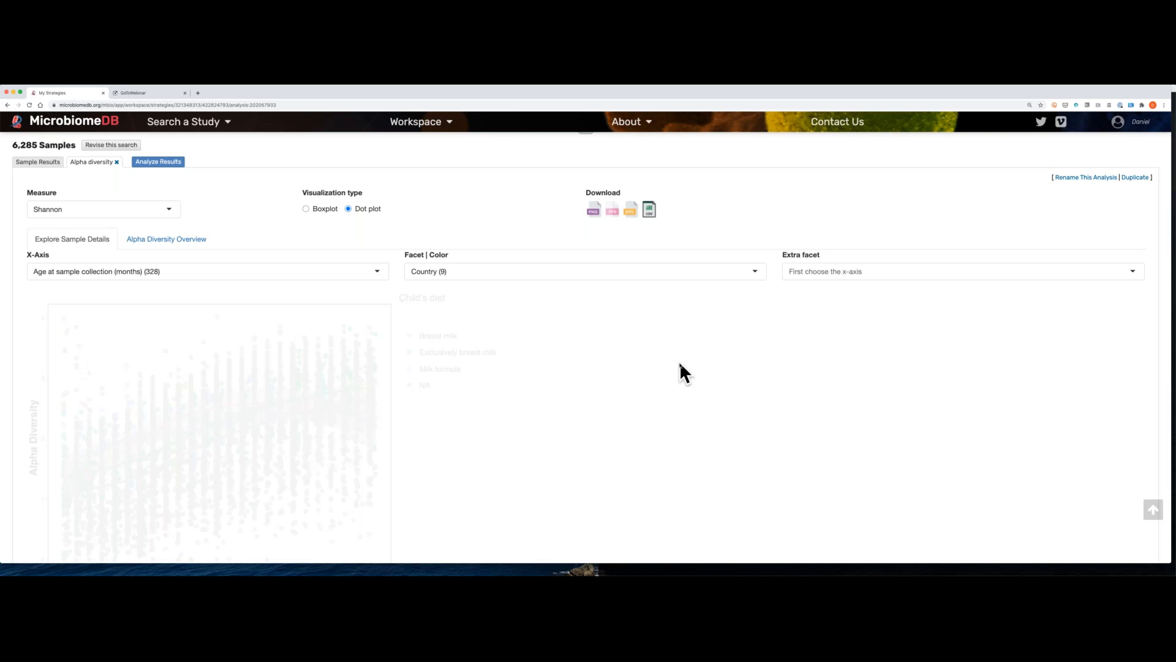
scroll(680, 364, down, 2)
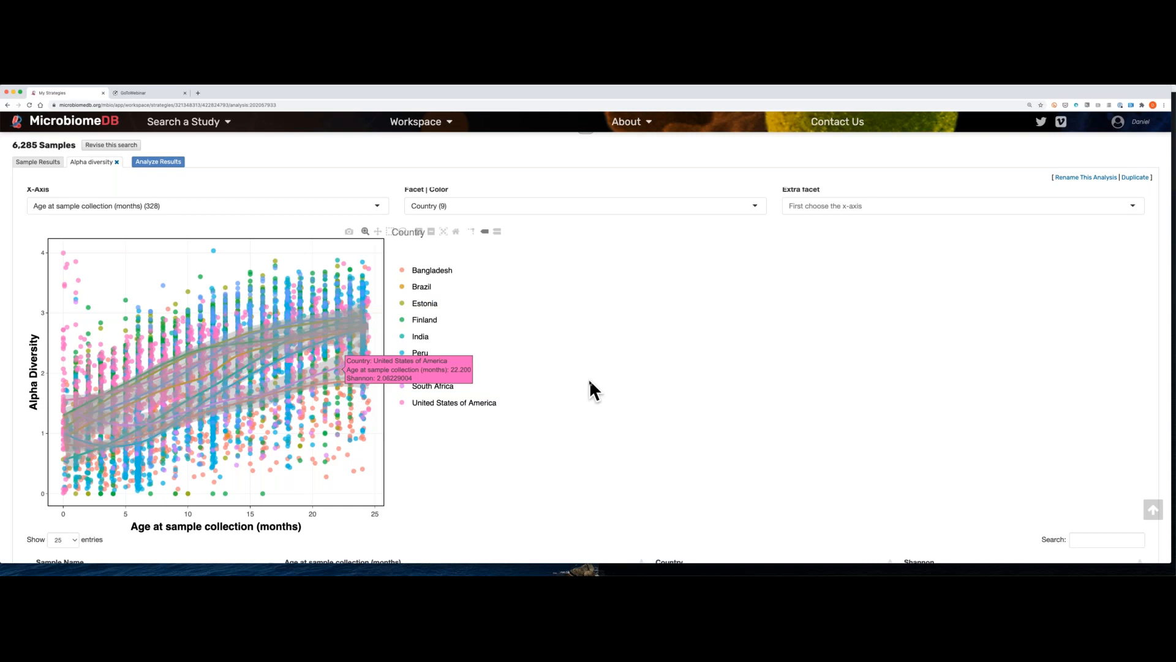
scroll(589, 379, up, 1)
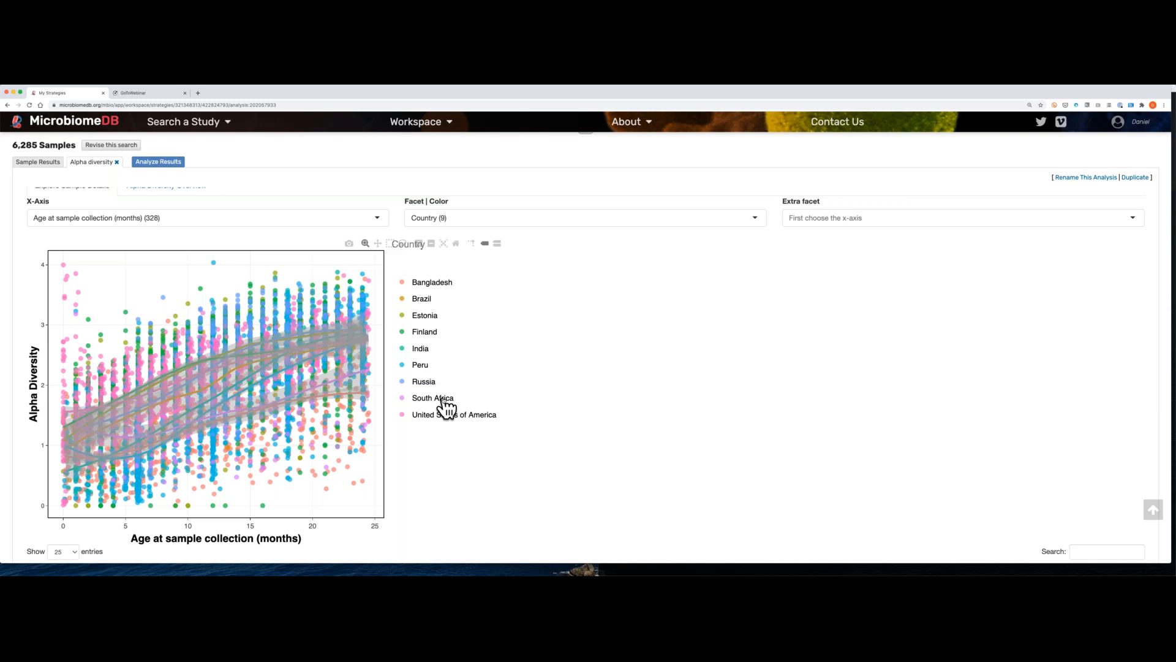
Step: Open a new analysis for the combined samples and look over the available analysis tools
scroll(446, 407, up, 1)
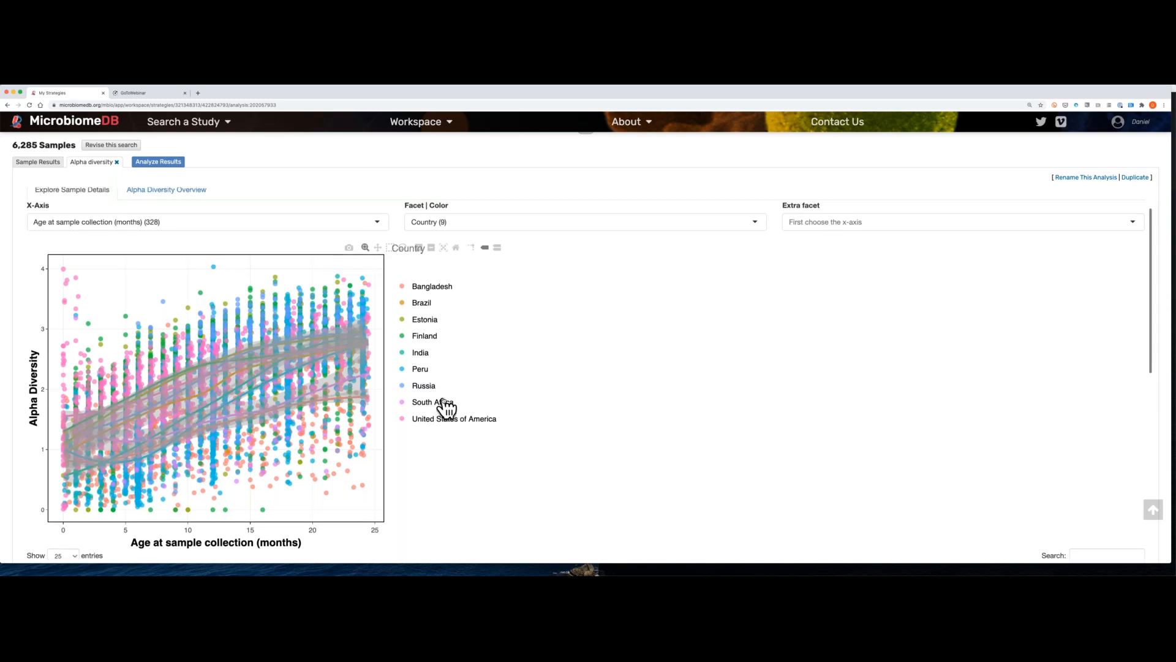
scroll(446, 407, up, 4)
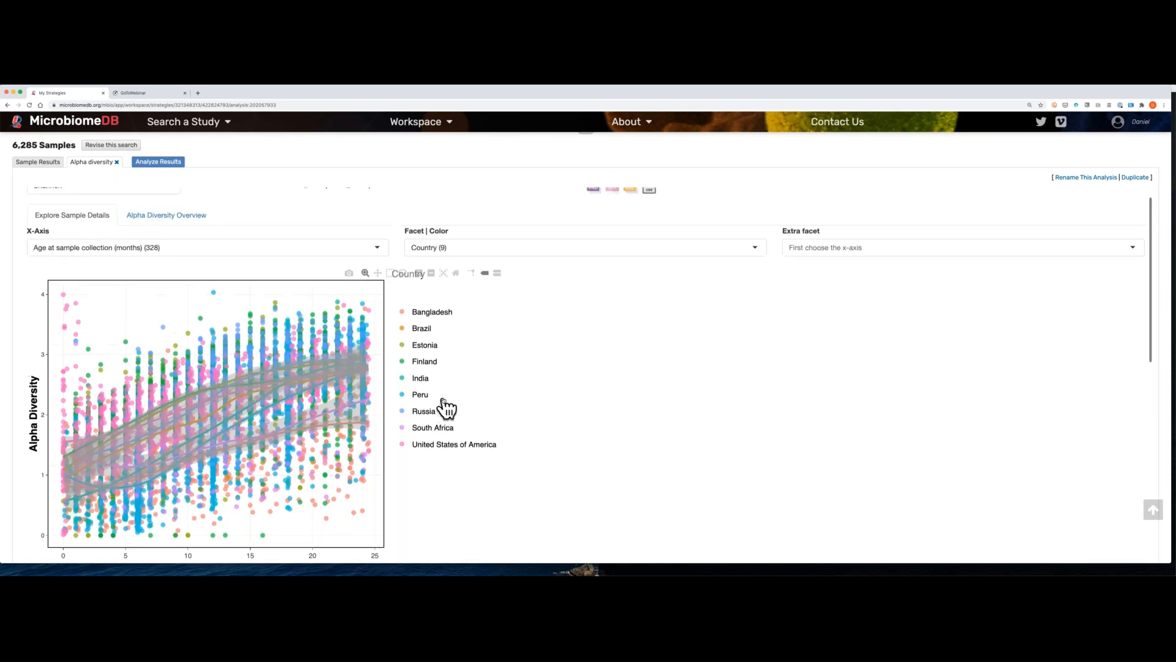
scroll(446, 407, up, 3)
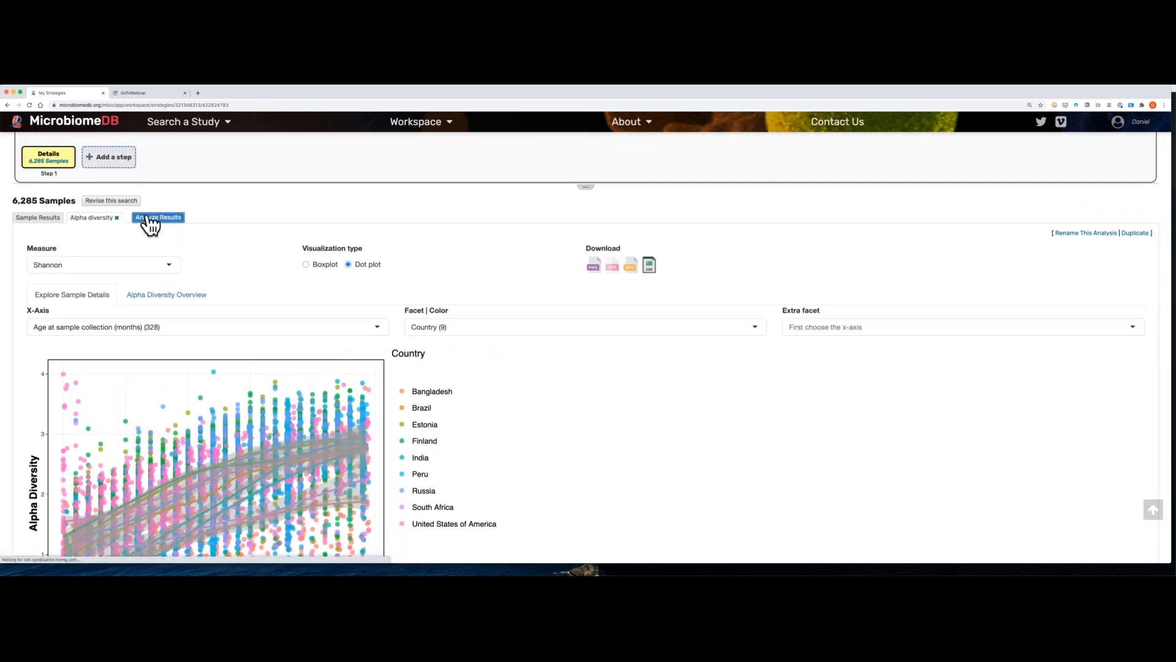
click(149, 220)
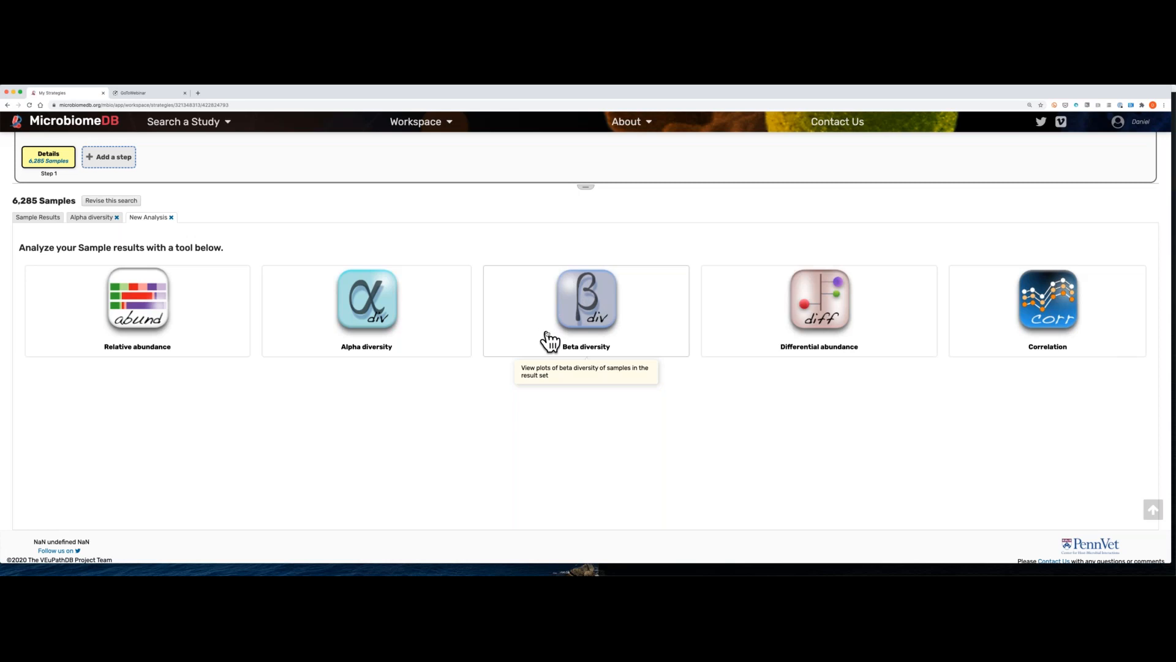
scroll(547, 337, up, 5)
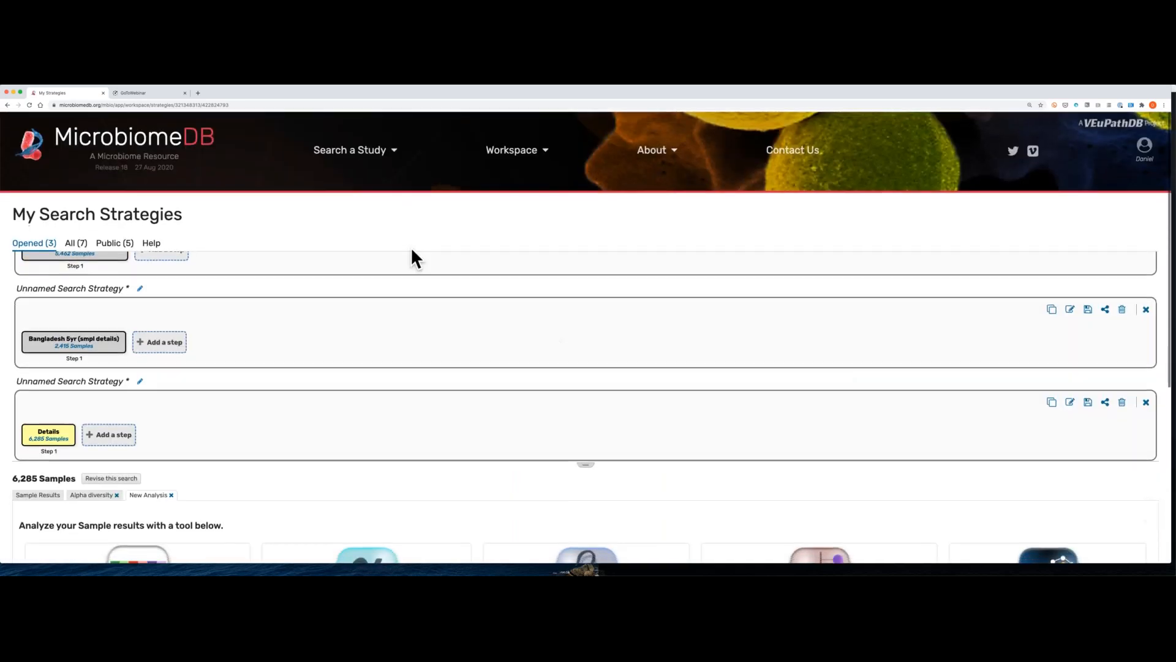
Step: Return to the home page, start a cross-study Taxon Abundance search, look over its datasets and open the Samples filters
click(126, 146)
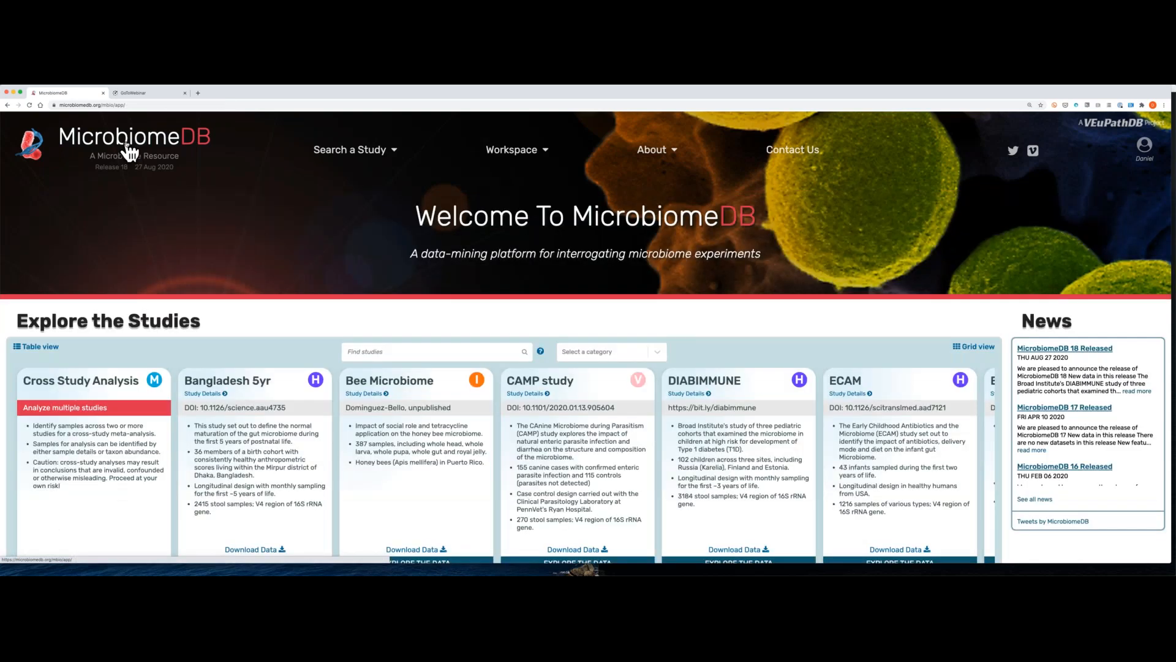
scroll(441, 226, down, 2)
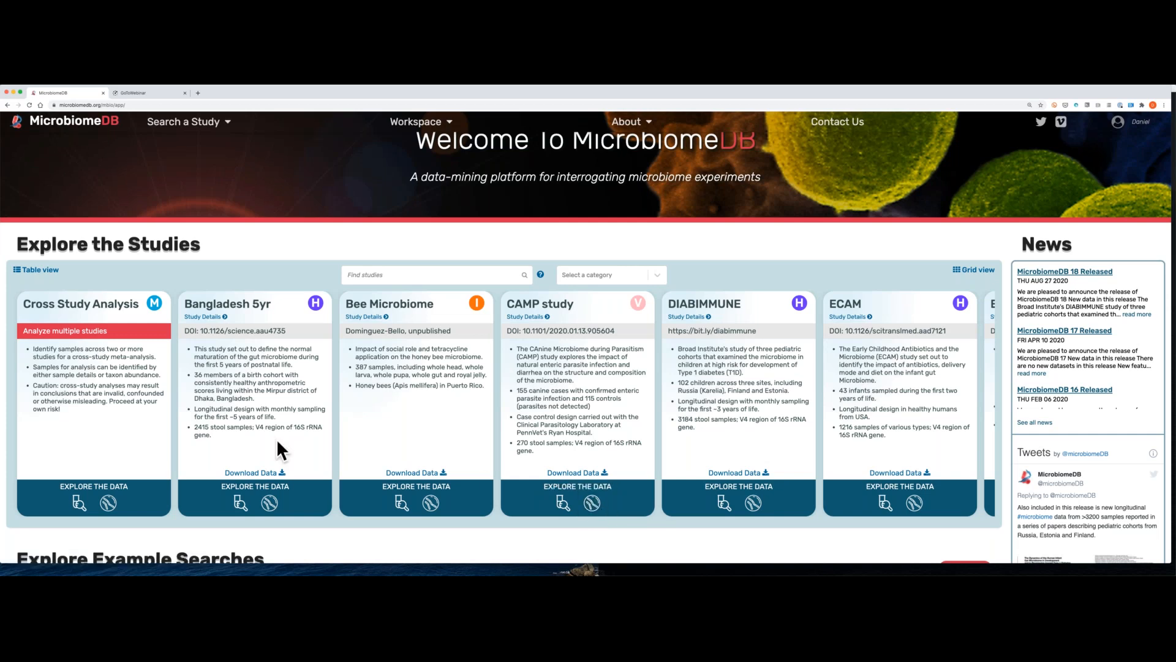
click(108, 501)
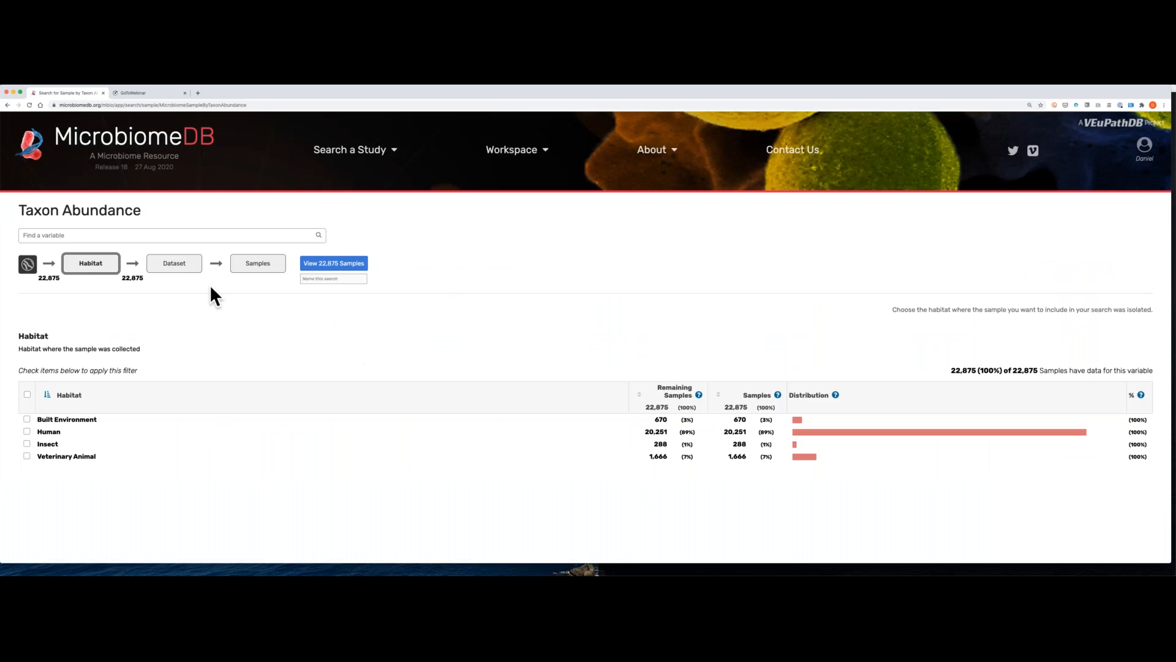
click(172, 265)
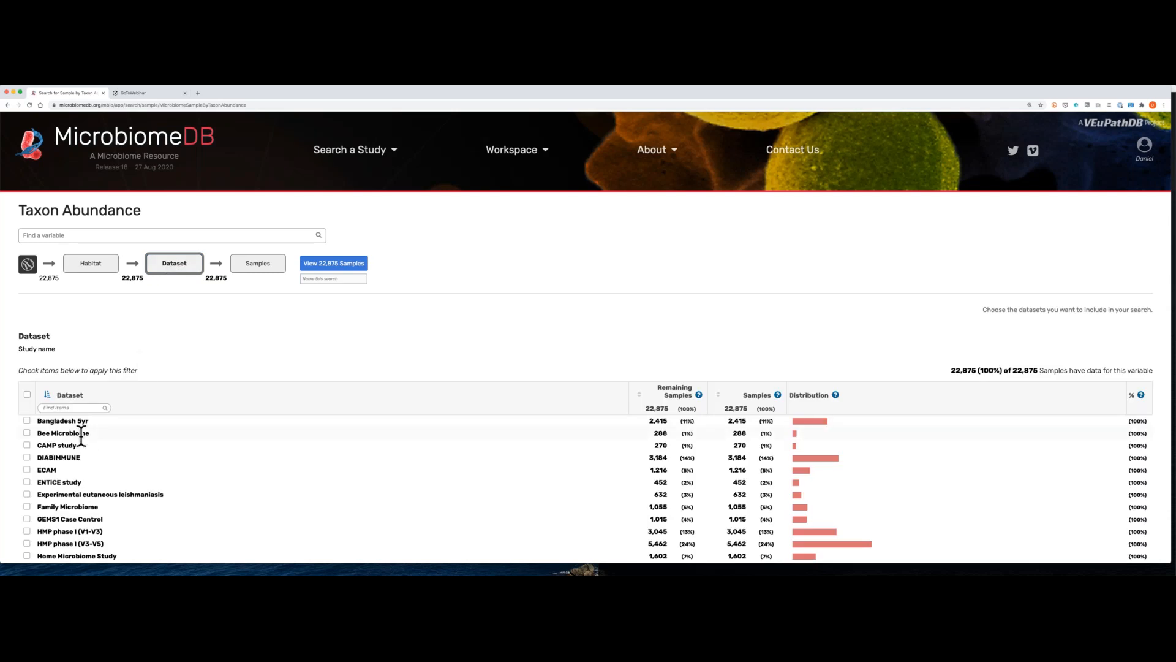
scroll(82, 436, down, 1)
click(254, 225)
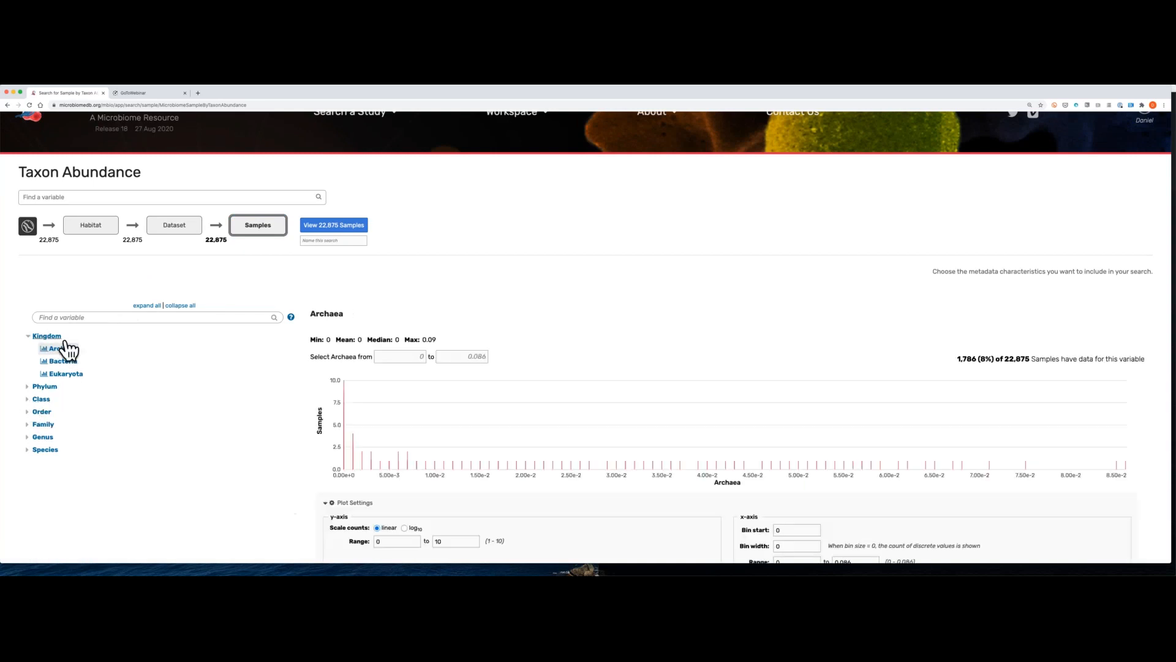
Step: Search the taxon variables for Prevotella and display the abundance distribution of the genus Prevotella
click(96, 316)
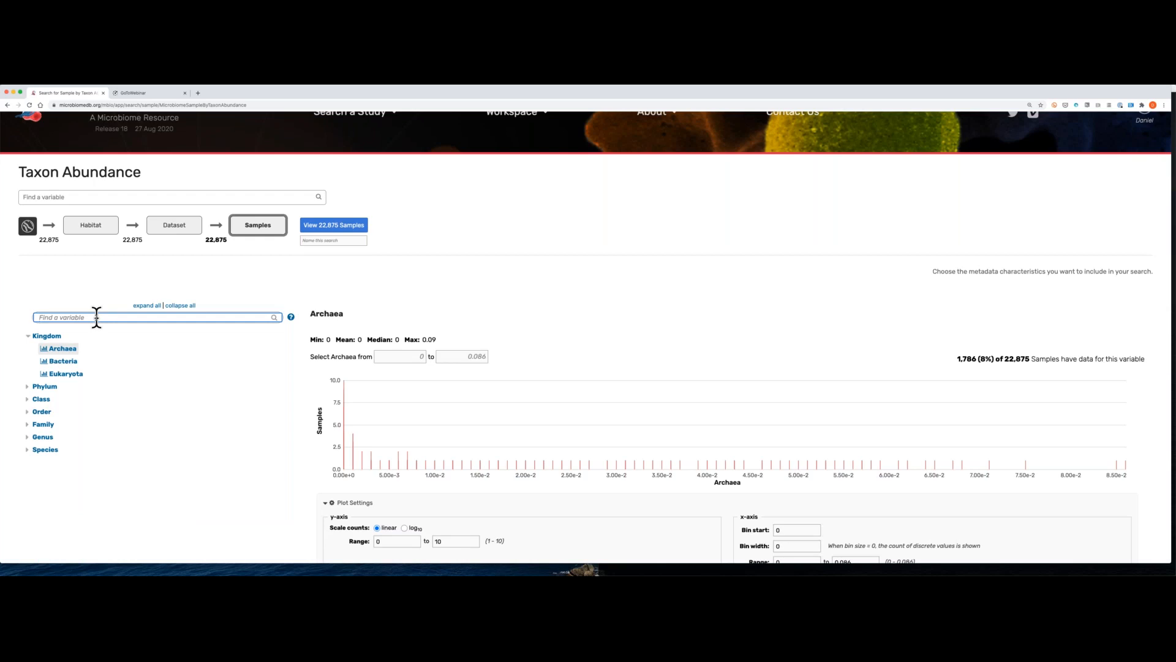
text(P)
text(revotella)
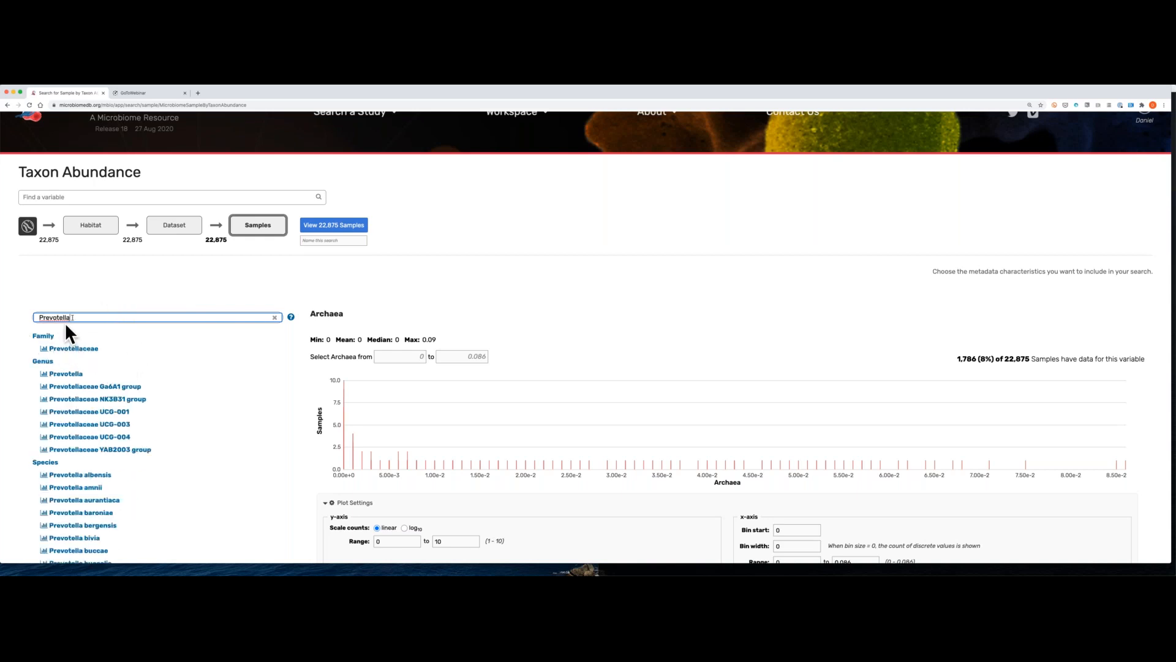
scroll(79, 410, down, 1)
scroll(80, 409, up, 1)
click(67, 367)
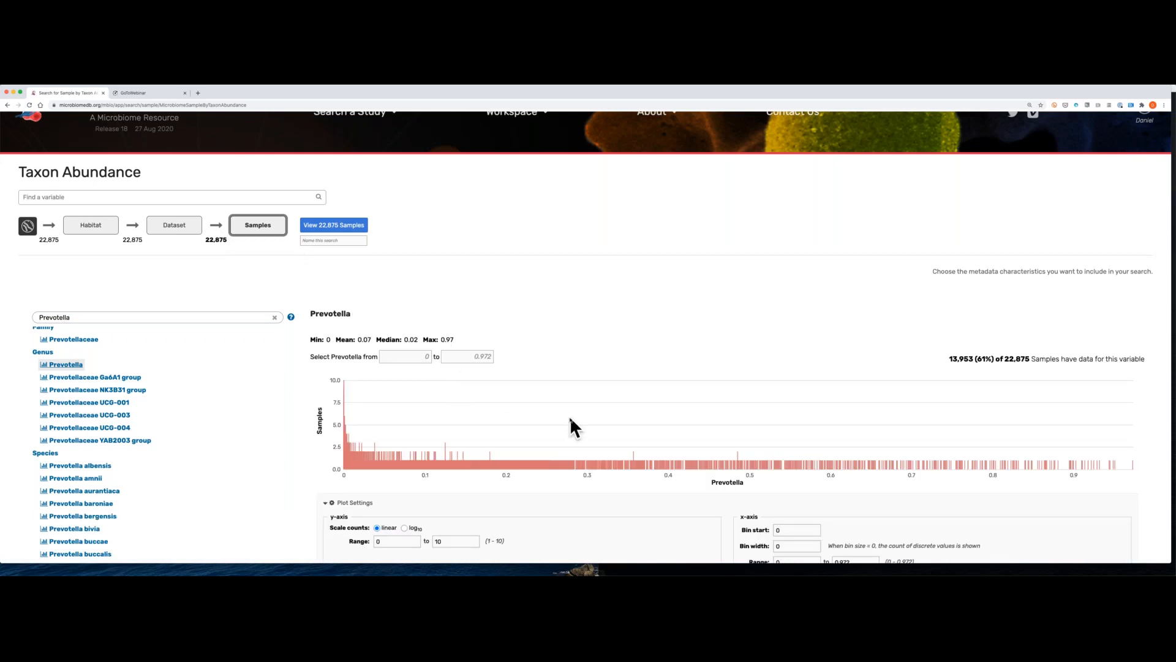
Step: Set the Prevotella histogram's bin width to .01 and its sample counts to a log10 scale
scroll(570, 416, down, 2)
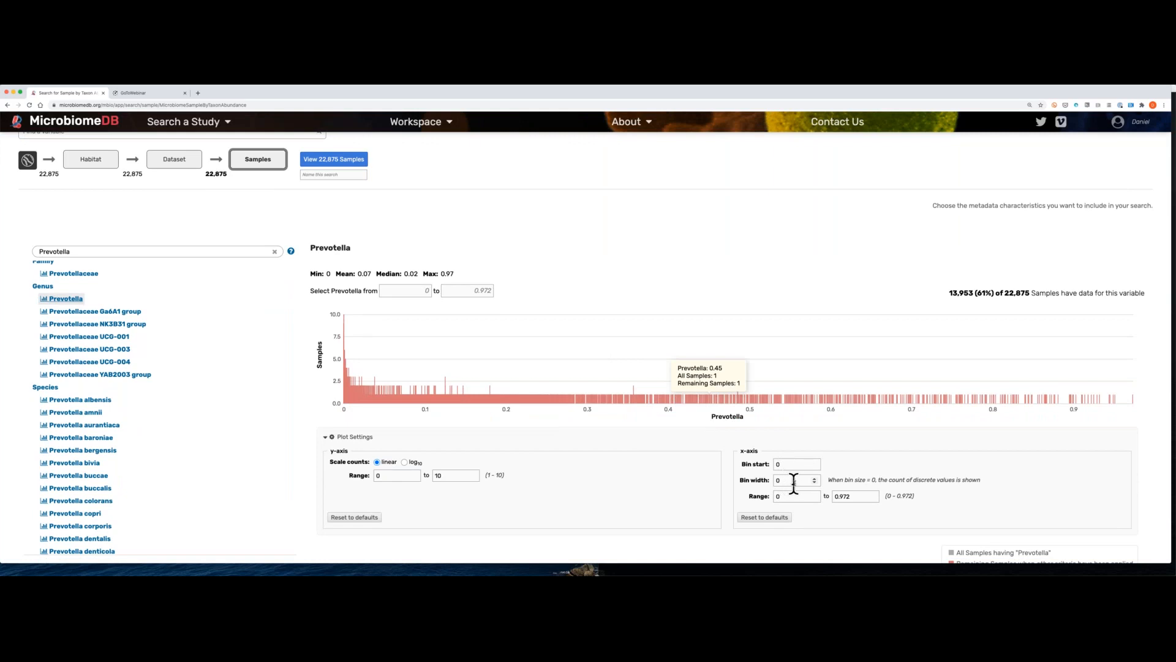
double_click(793, 480)
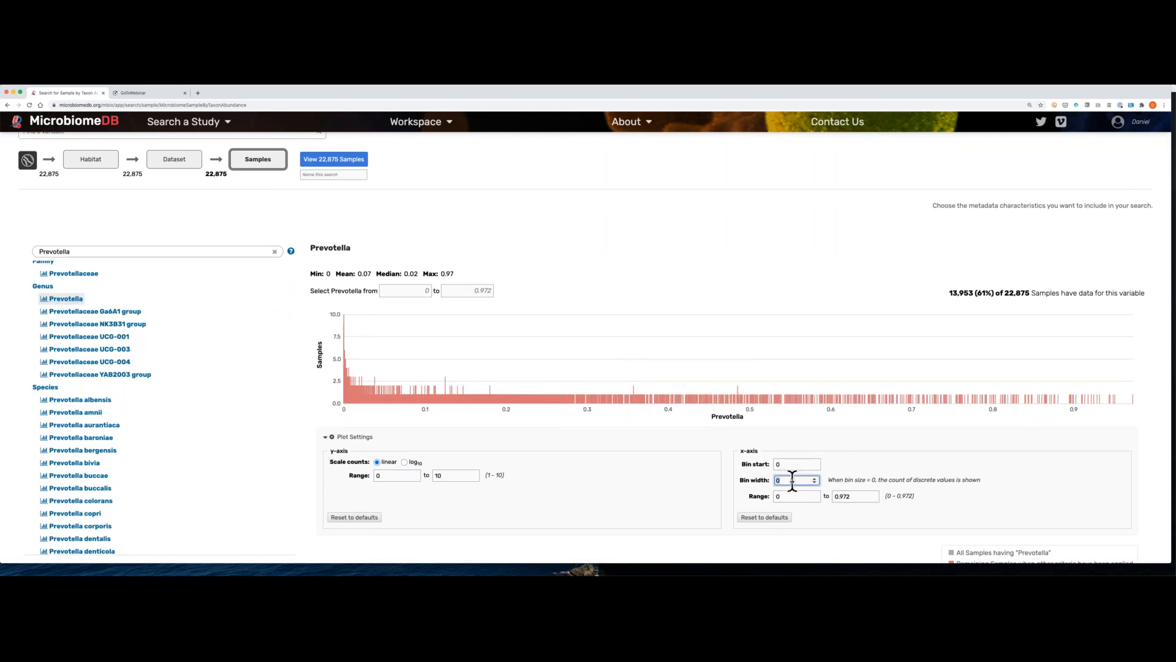
text(.01)
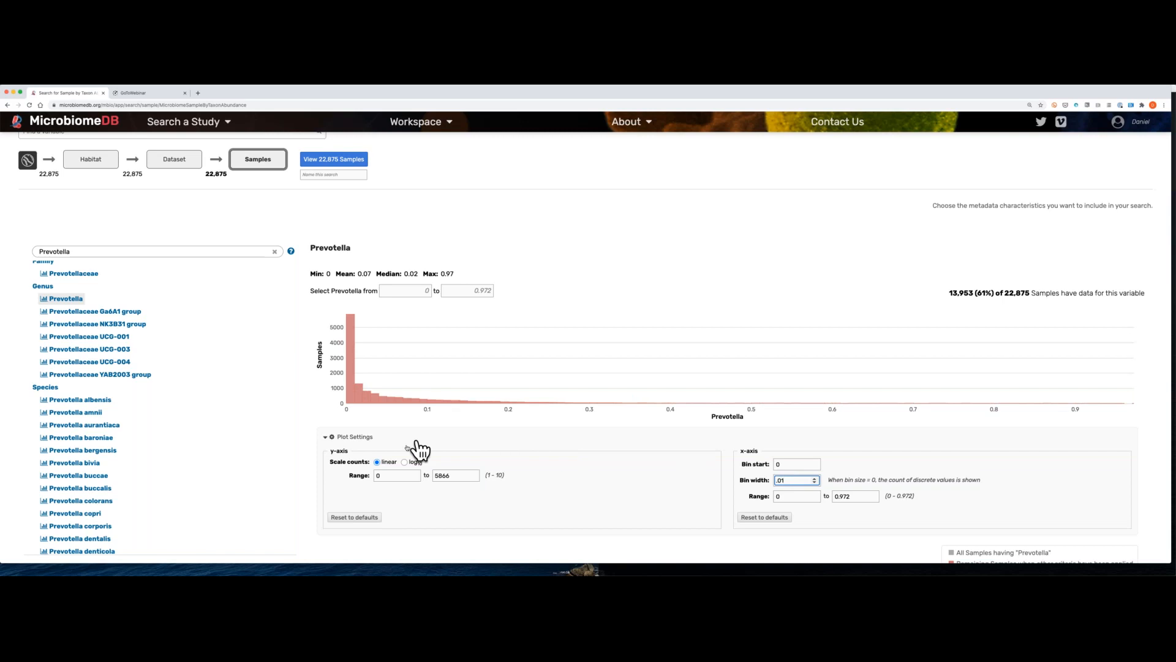
click(404, 462)
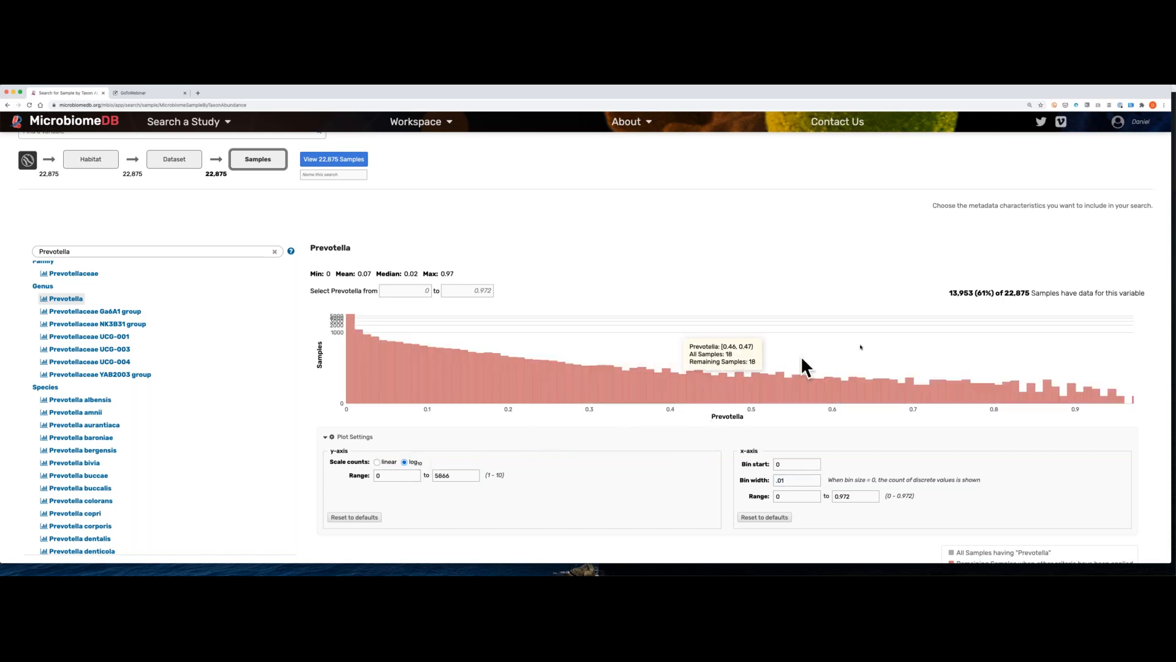
Step: Filter the samples to a Prevotella abundance range of about 0.596 to 0.972 on the histogram
drag(829, 368, 1149, 365)
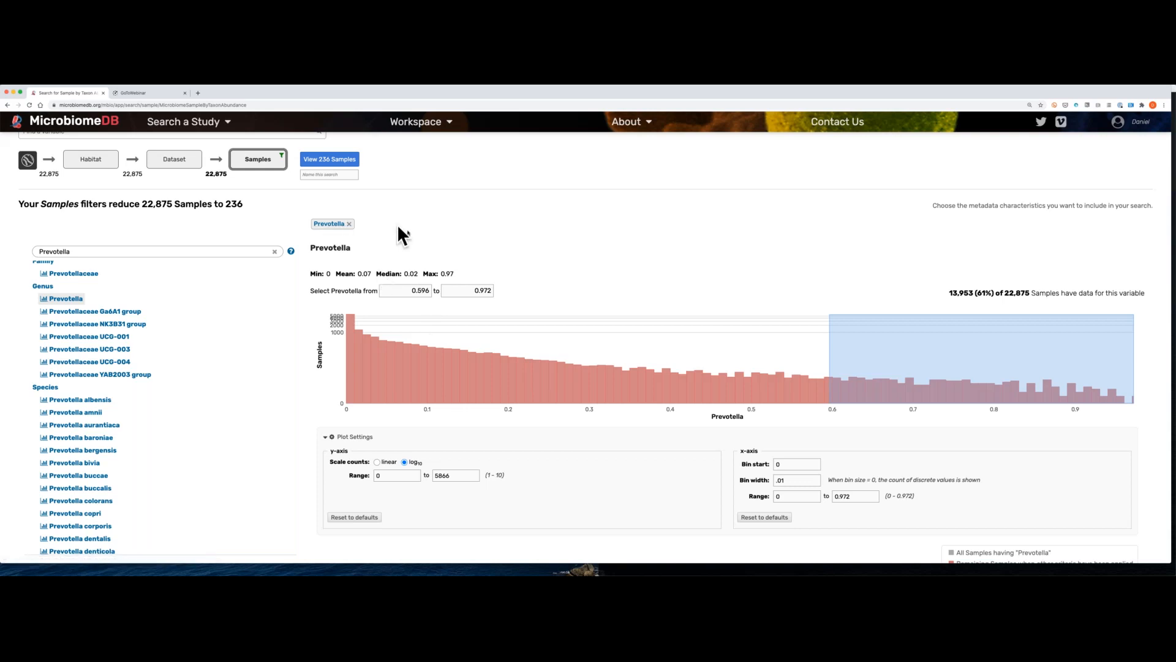
scroll(407, 230, down, 2)
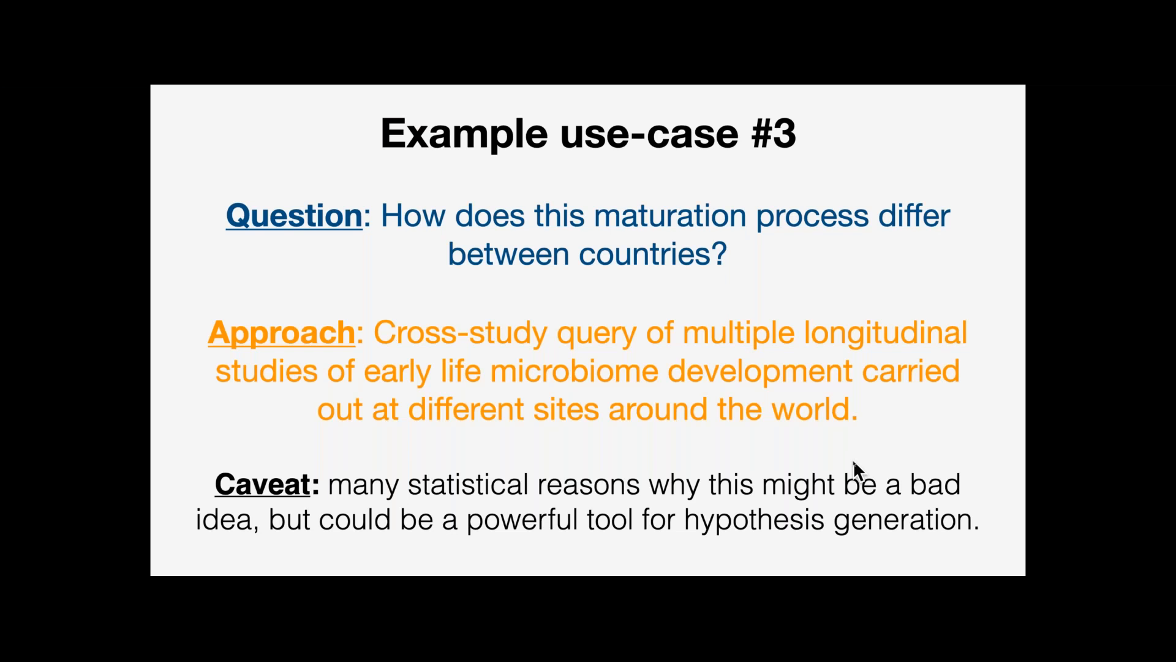
key(Right)
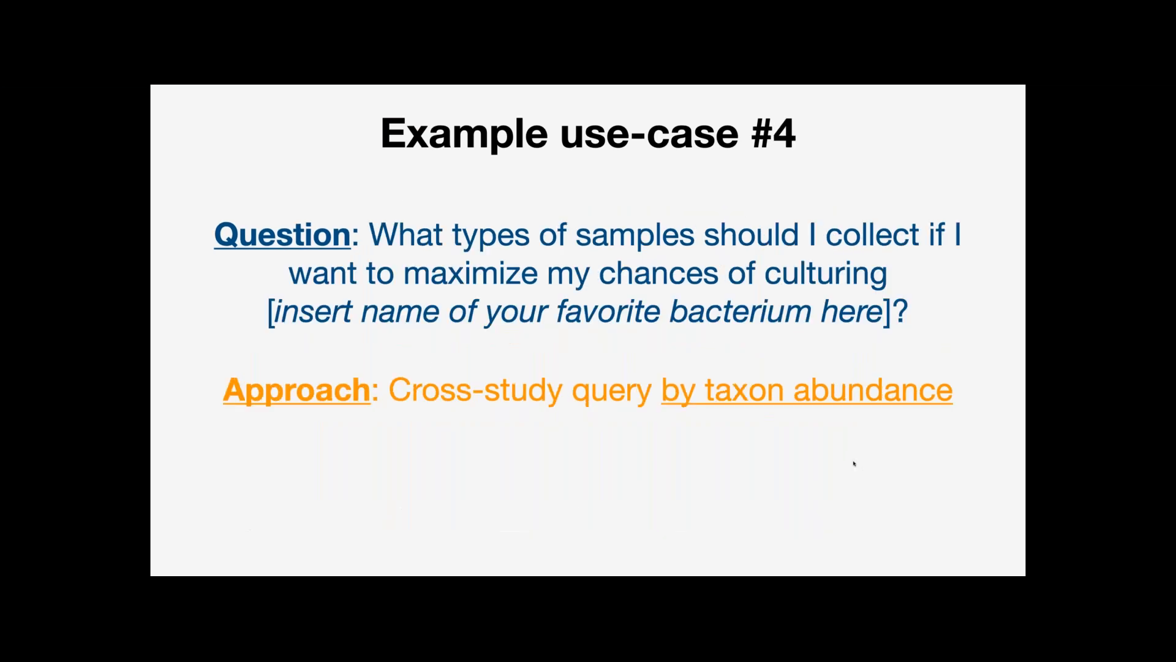
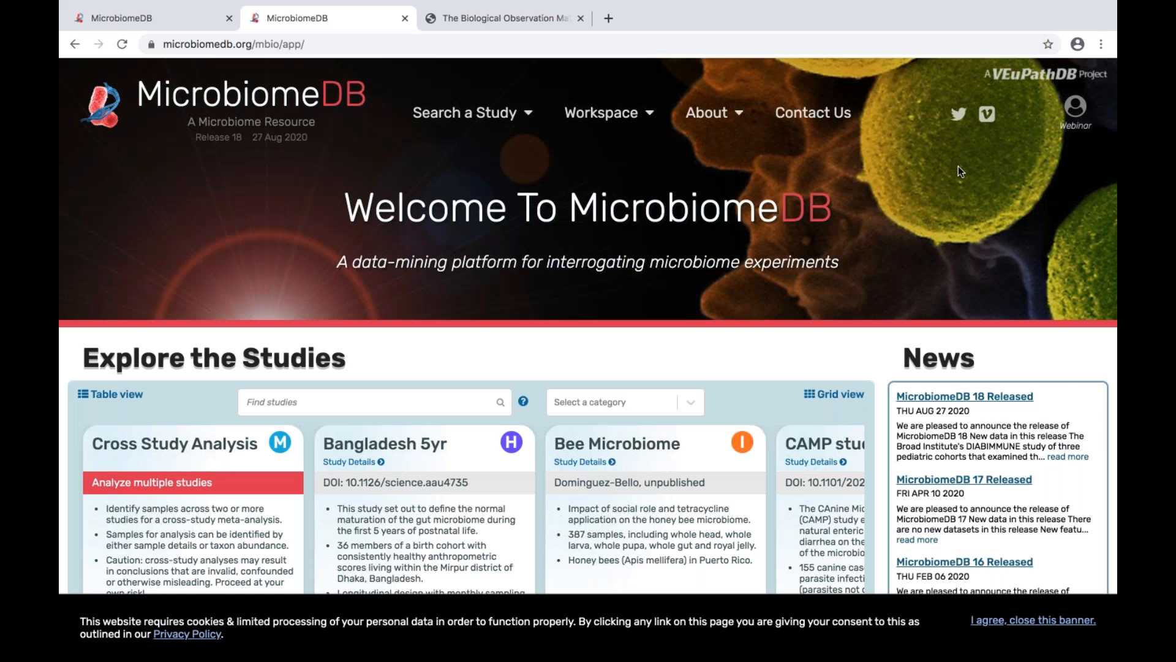
Step: Check the account menu for the login, open My Data Sets in the workspace and start a new upload
click(1076, 114)
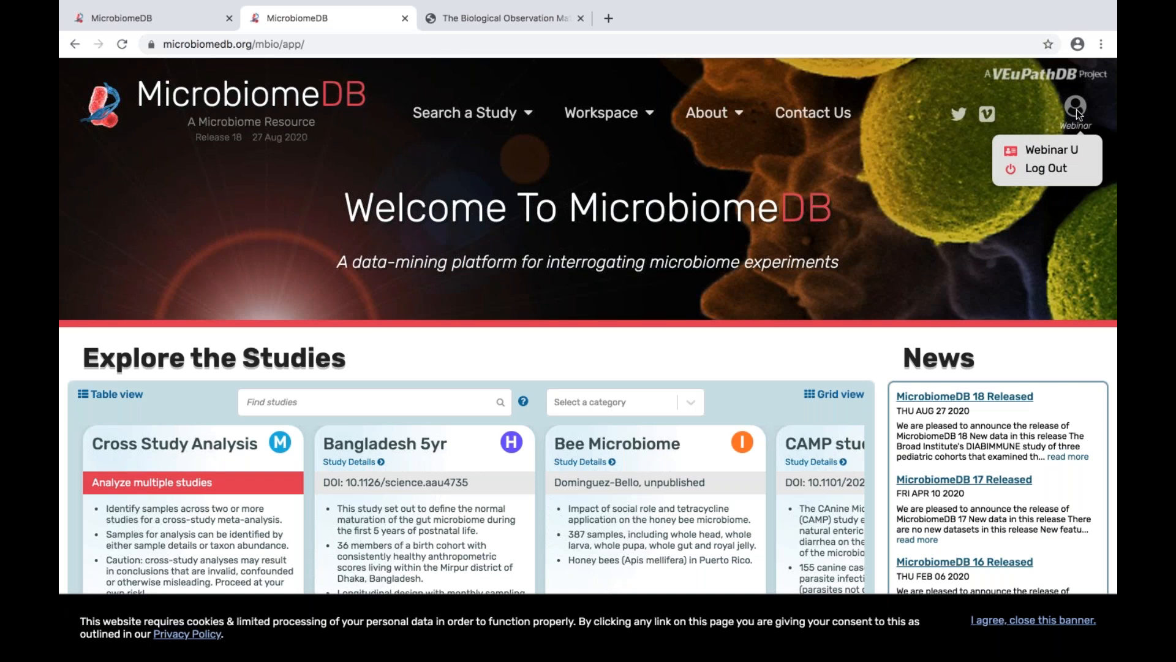
click(715, 78)
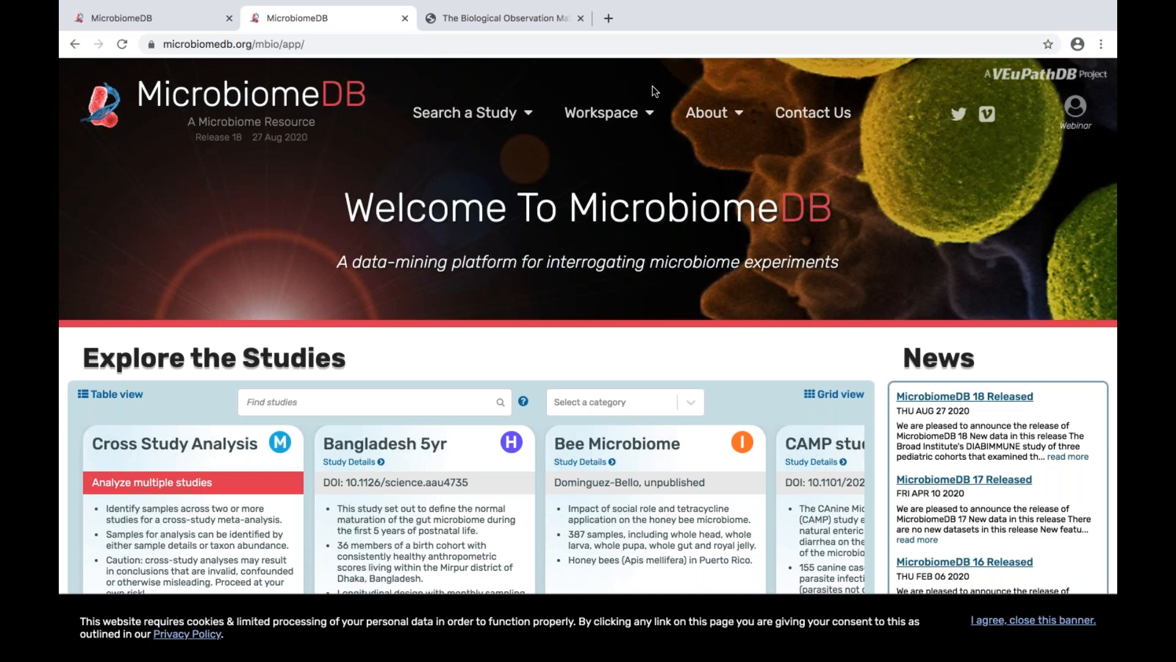
mouse_move(645, 101)
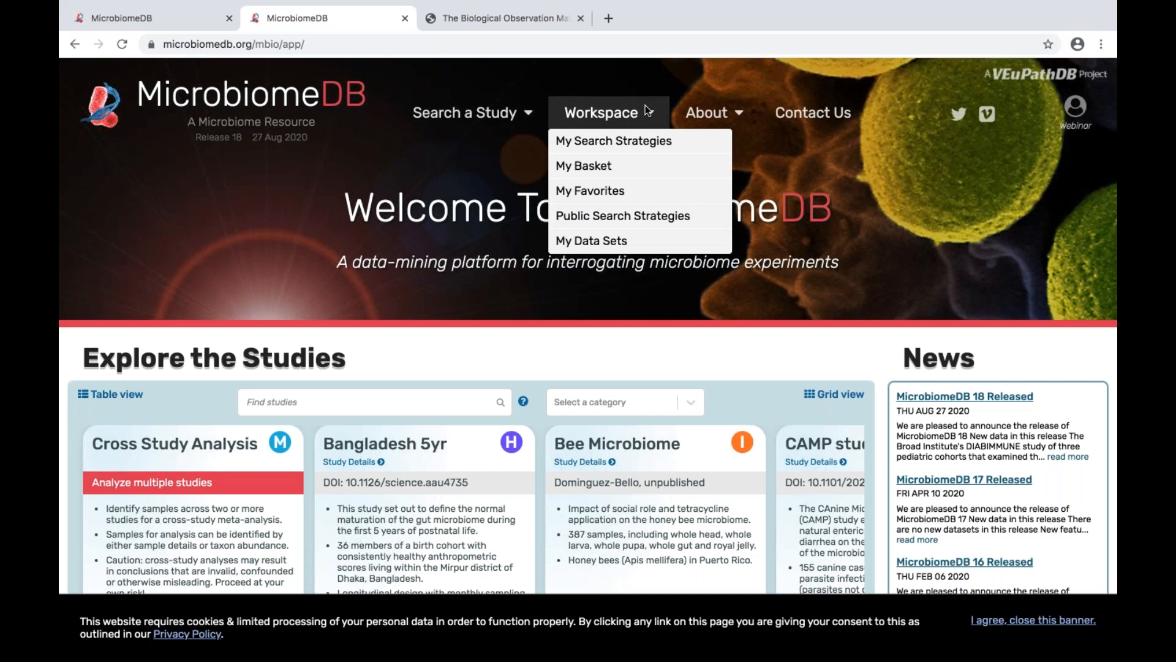
click(604, 242)
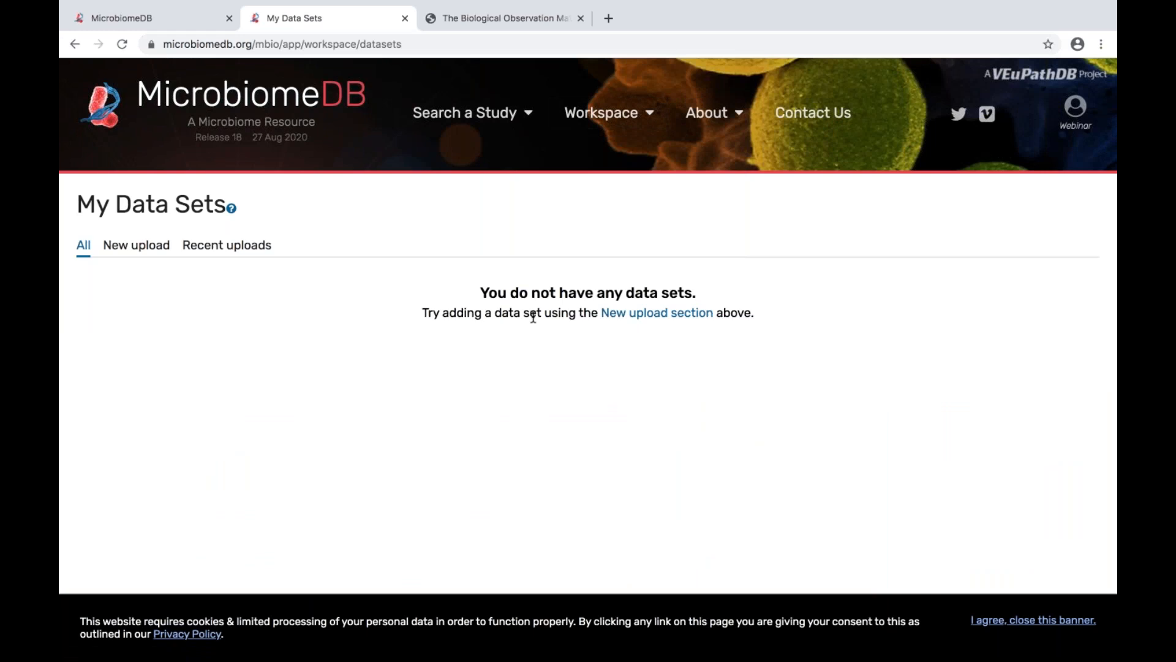
click(628, 316)
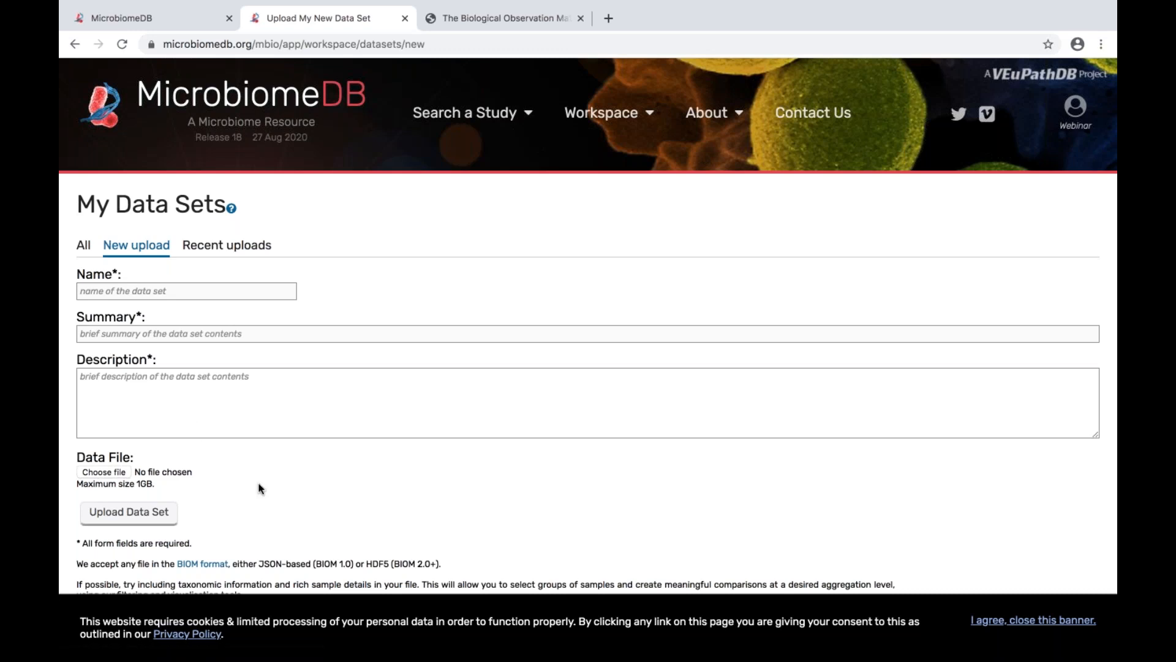
Step: Open the BIOM format website in a new tab, read through its list of projects using the format and return to the upload form
scroll(258, 488, down, 1)
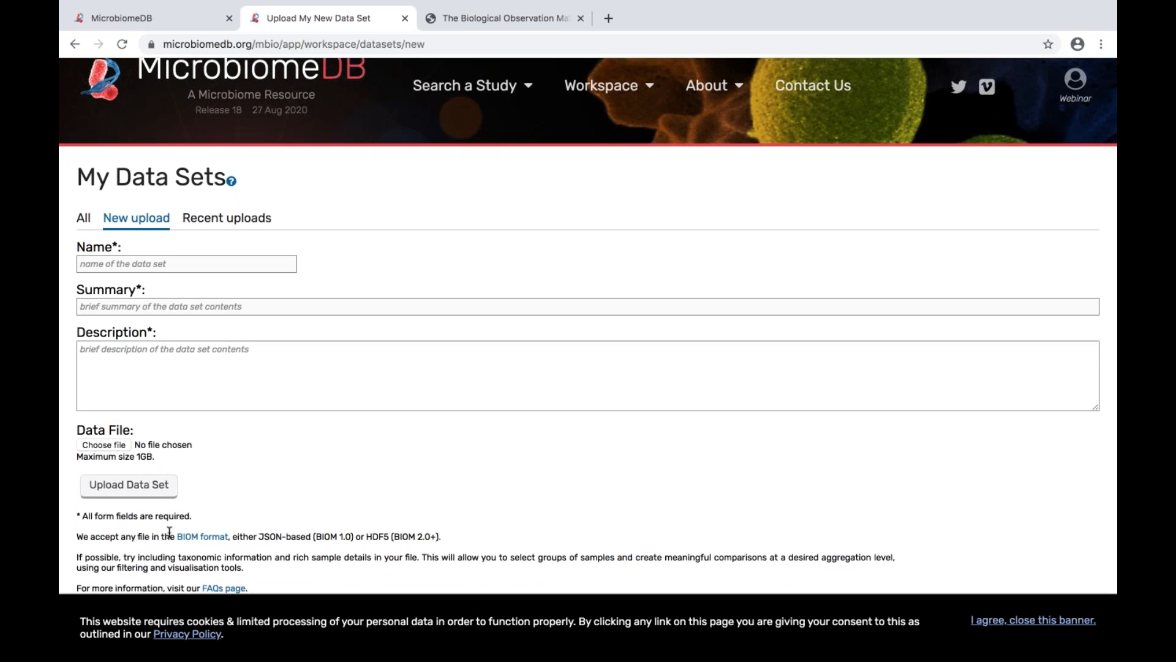
right_click(191, 538)
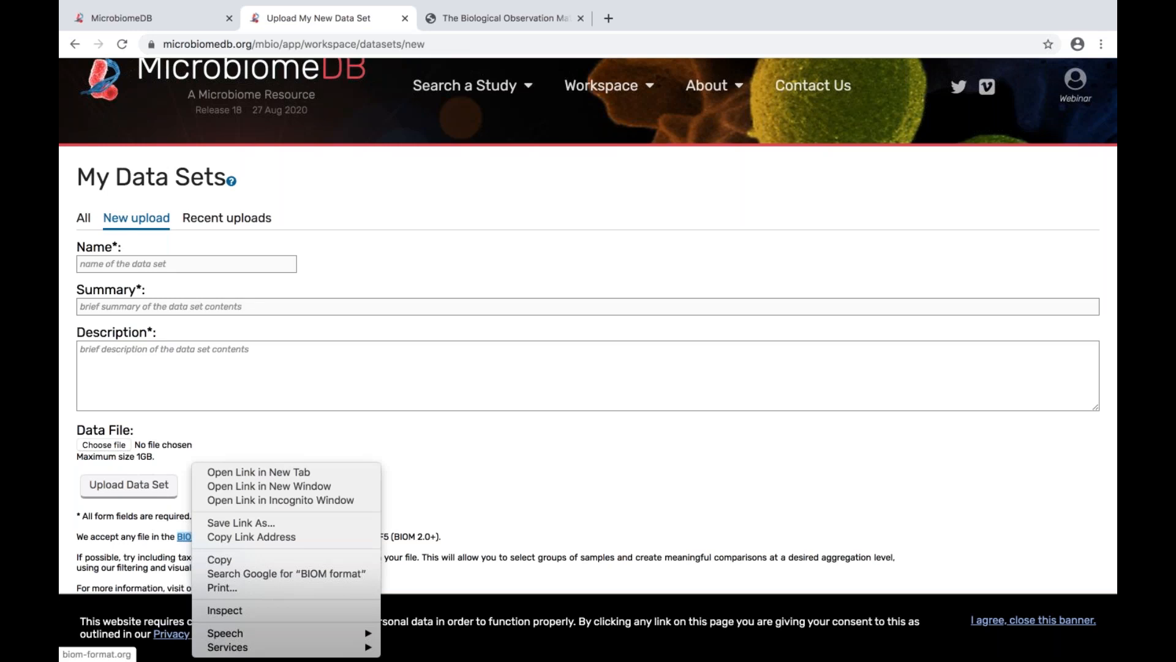
click(234, 472)
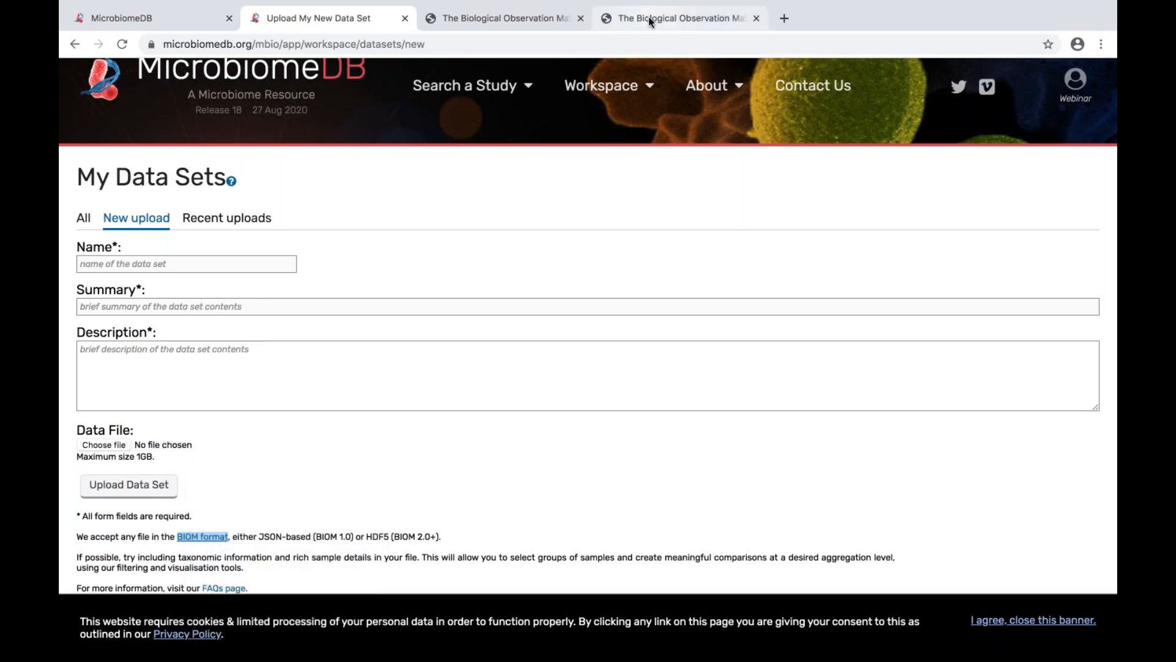
click(648, 16)
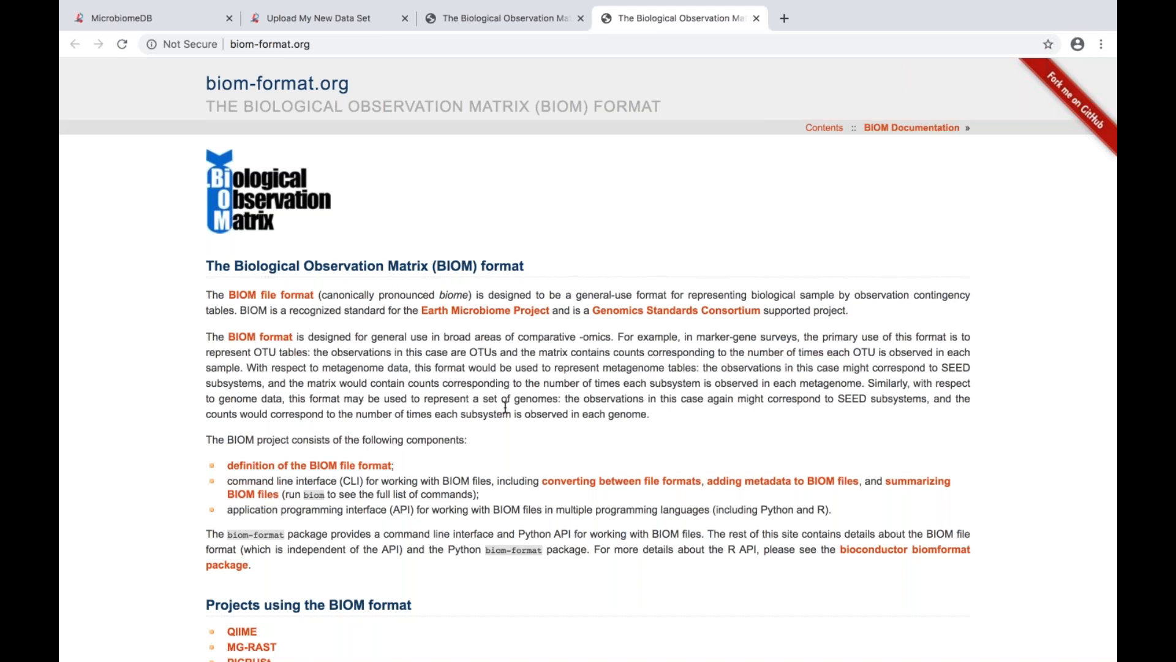
scroll(505, 408, down, 3)
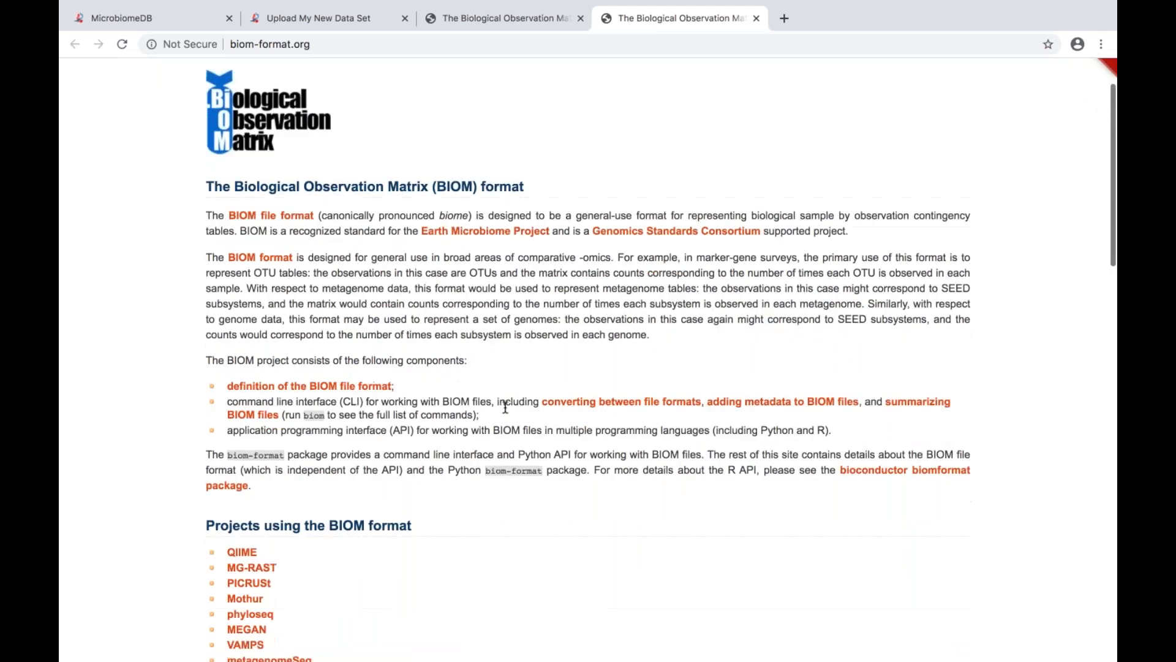
scroll(506, 407, down, 4)
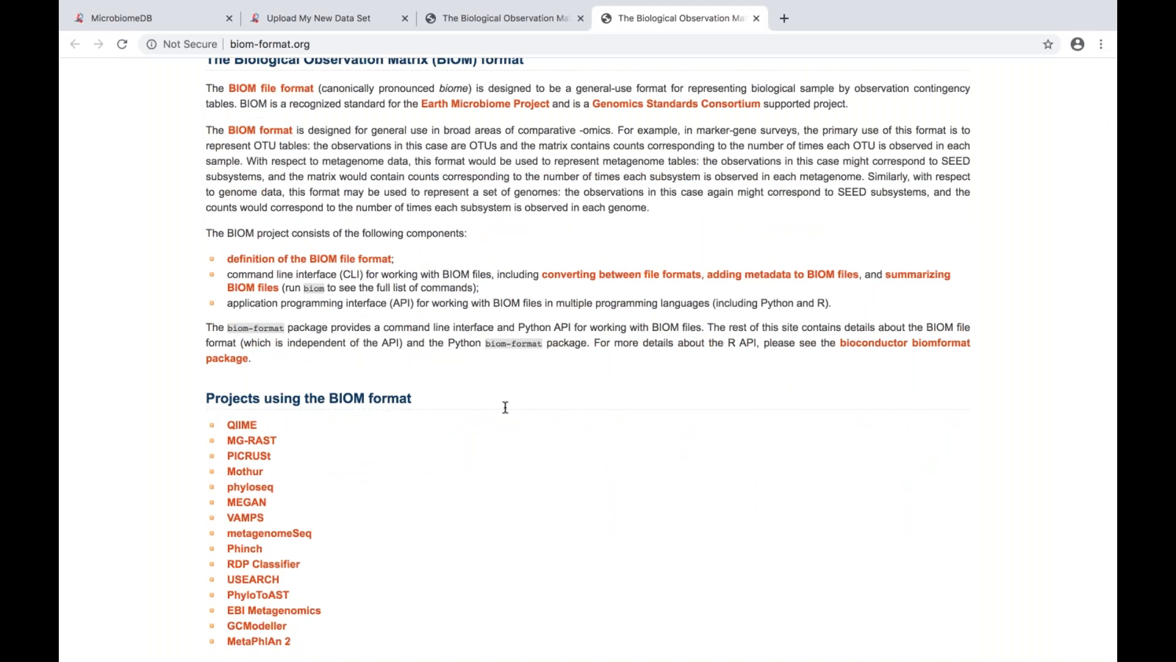
scroll(505, 408, down, 1)
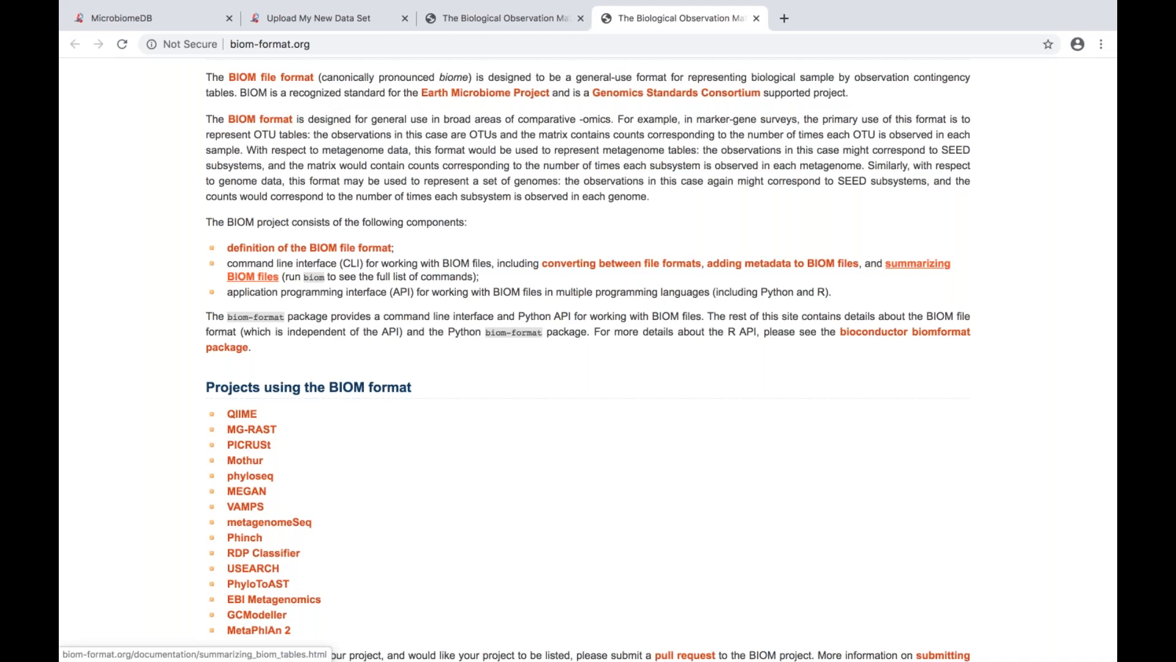
click(303, 21)
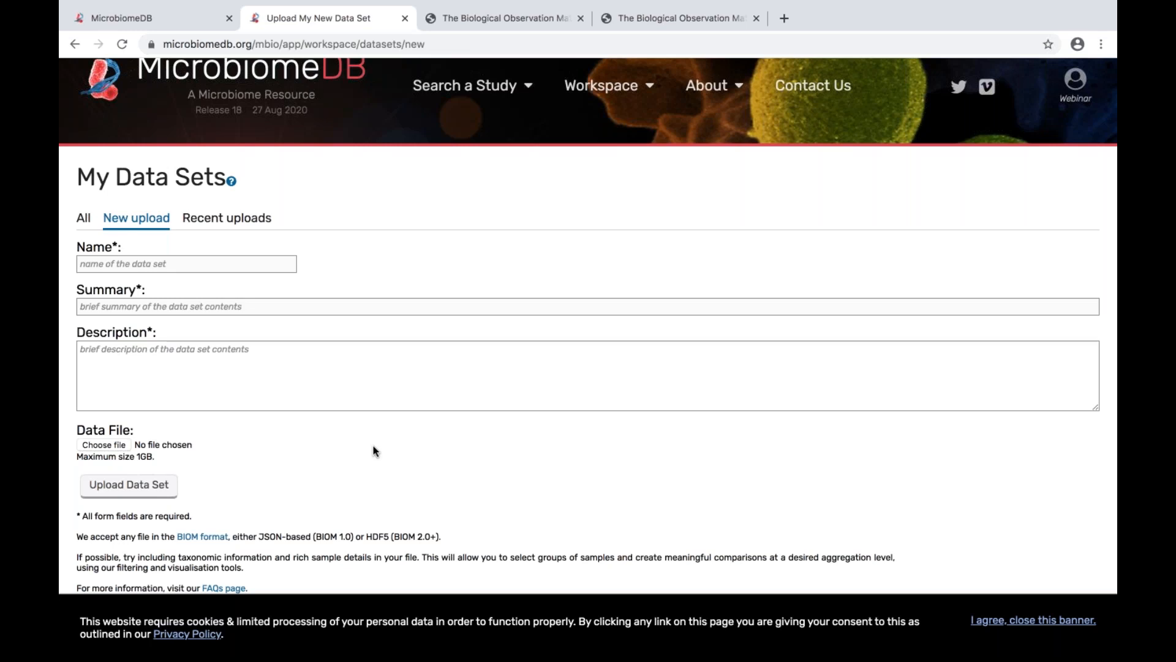
Step: Name the data set "example input", with summary "summary" and description "A small dataset presented in this webinar"
click(139, 261)
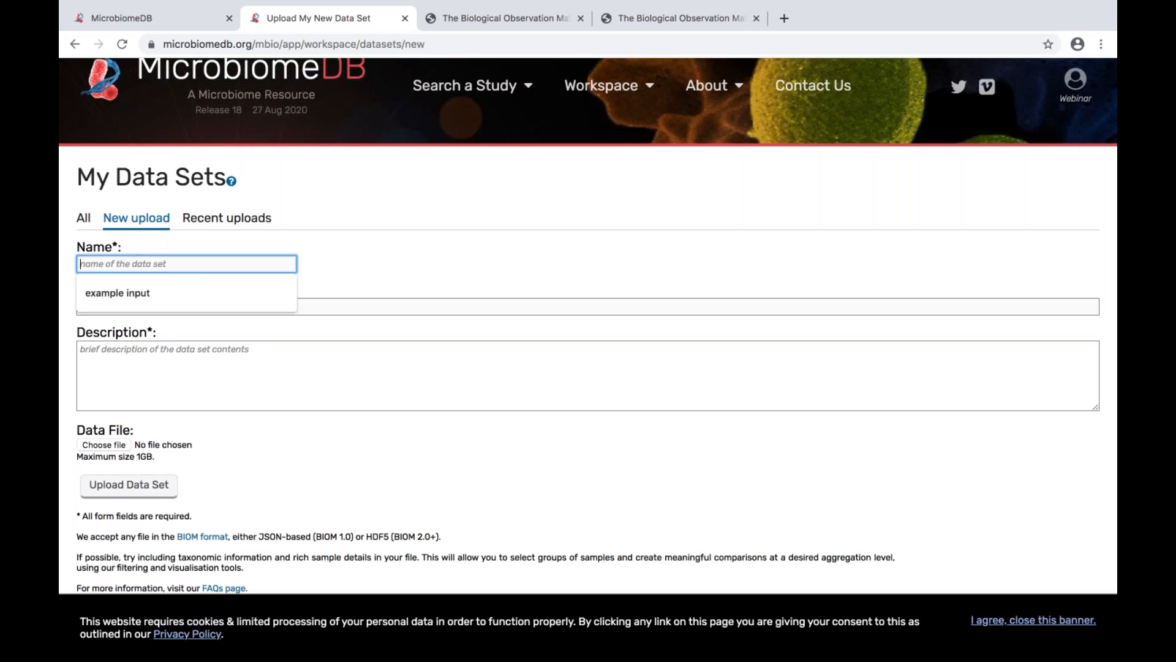
click(127, 291)
click(121, 301)
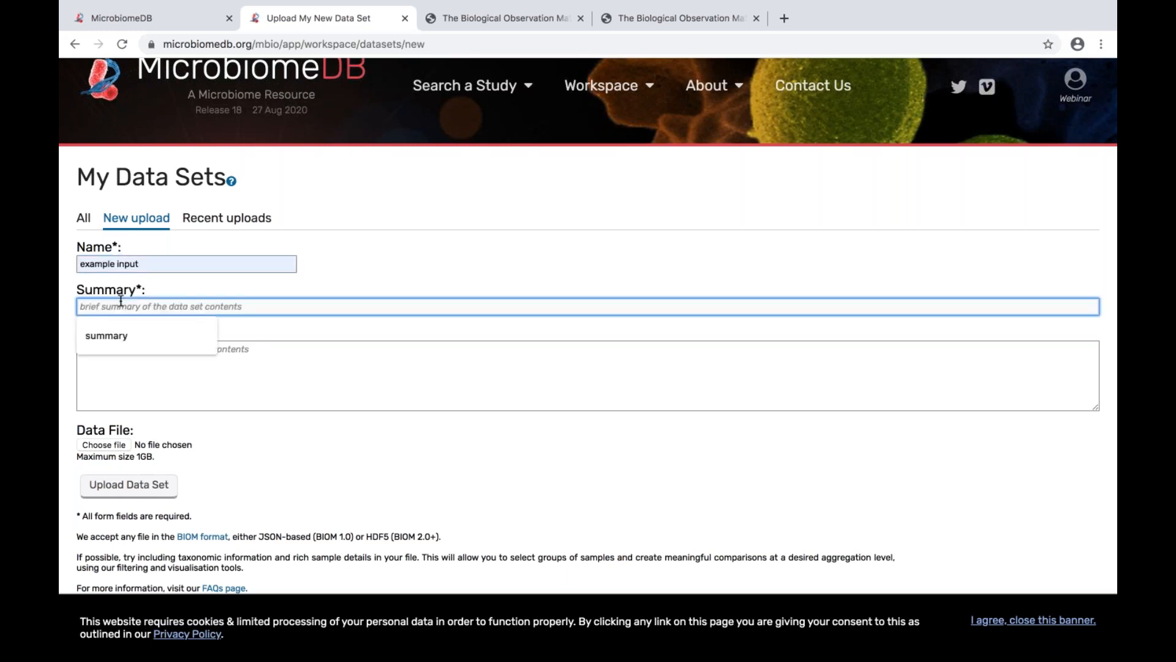
click(113, 332)
click(112, 356)
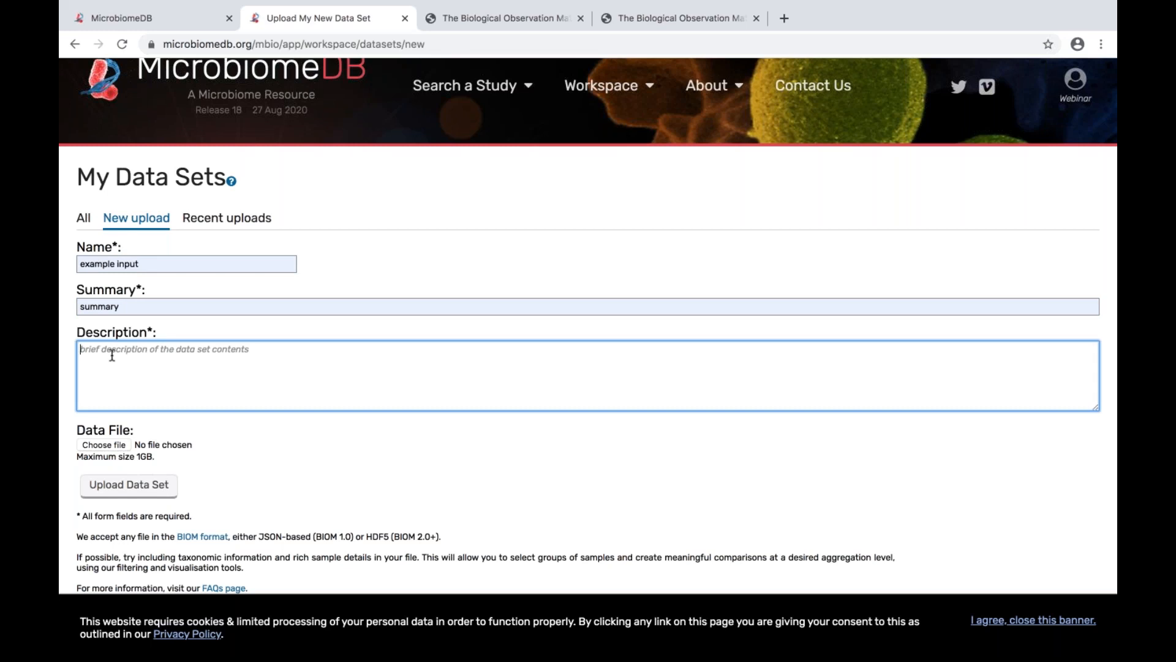
text(A smal)
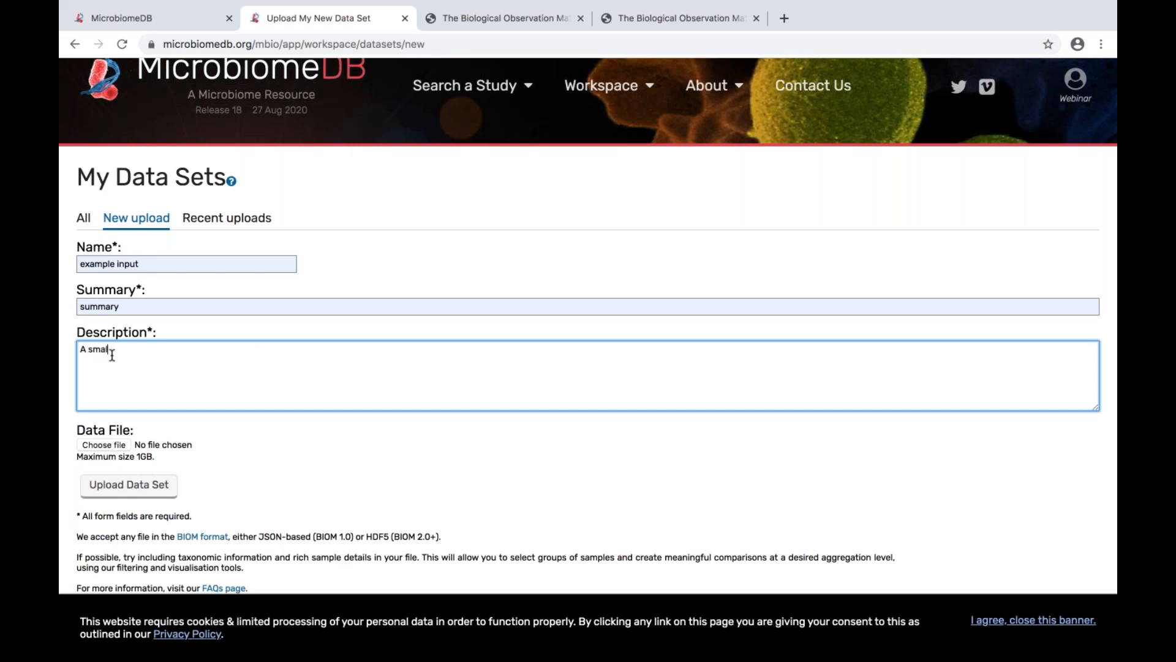
text(l dataset presented in this webina)
Step: Attach example.biom from the webinar folder as the data file, upload the data set and refresh its upload status
click(104, 445)
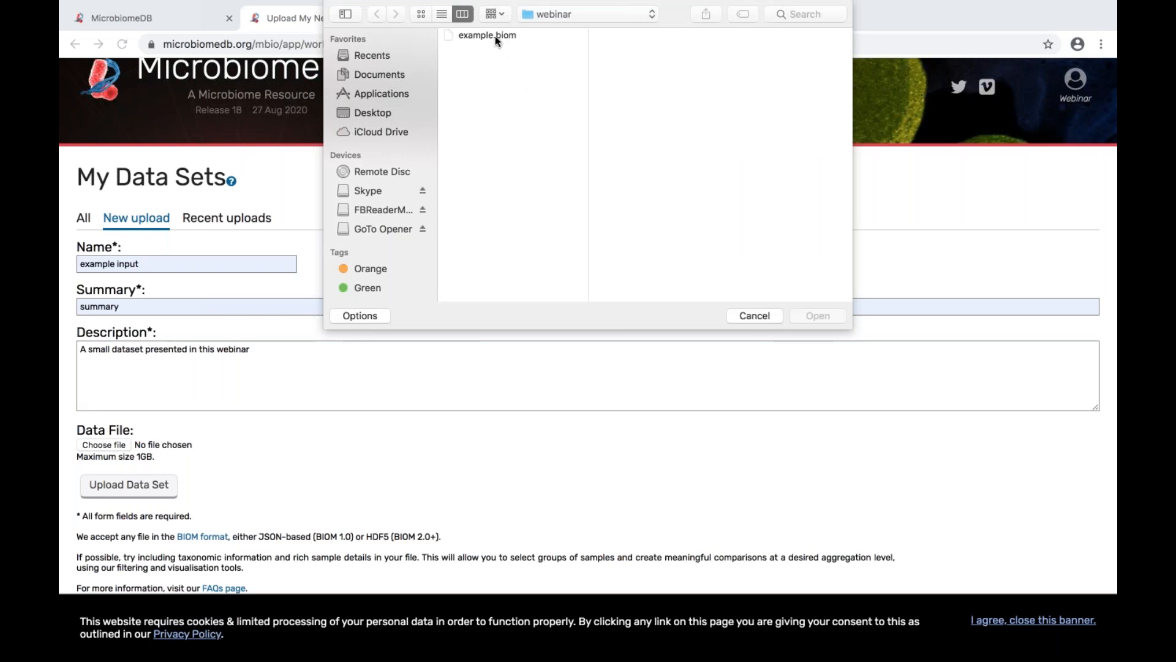
click(495, 35)
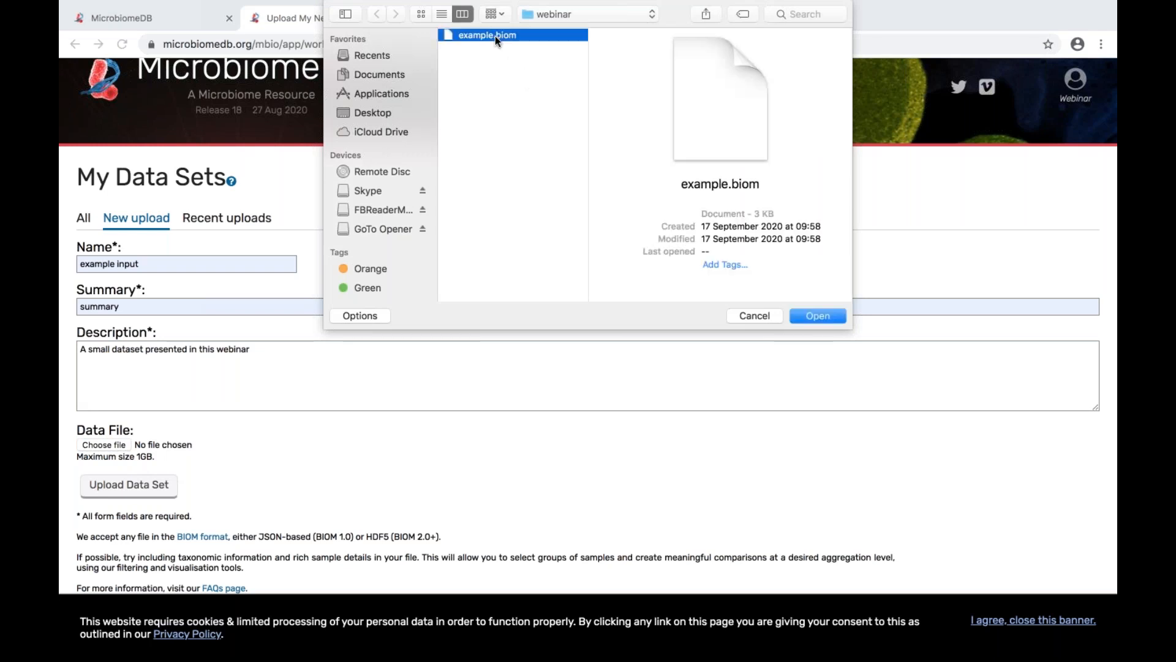
click(815, 316)
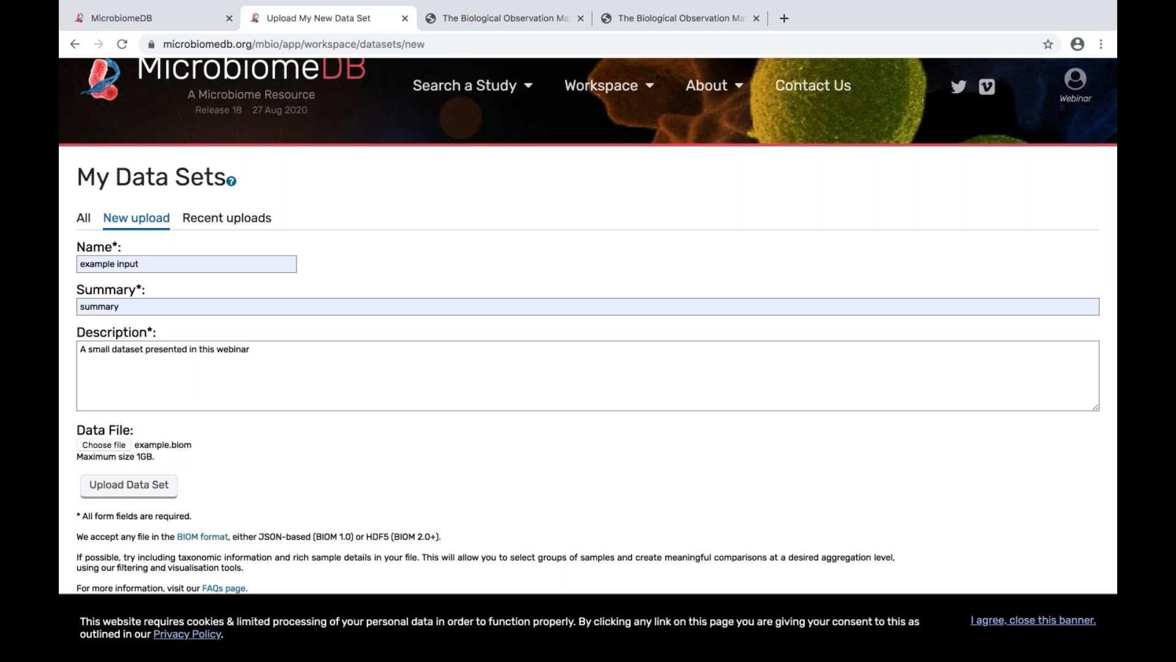
click(133, 487)
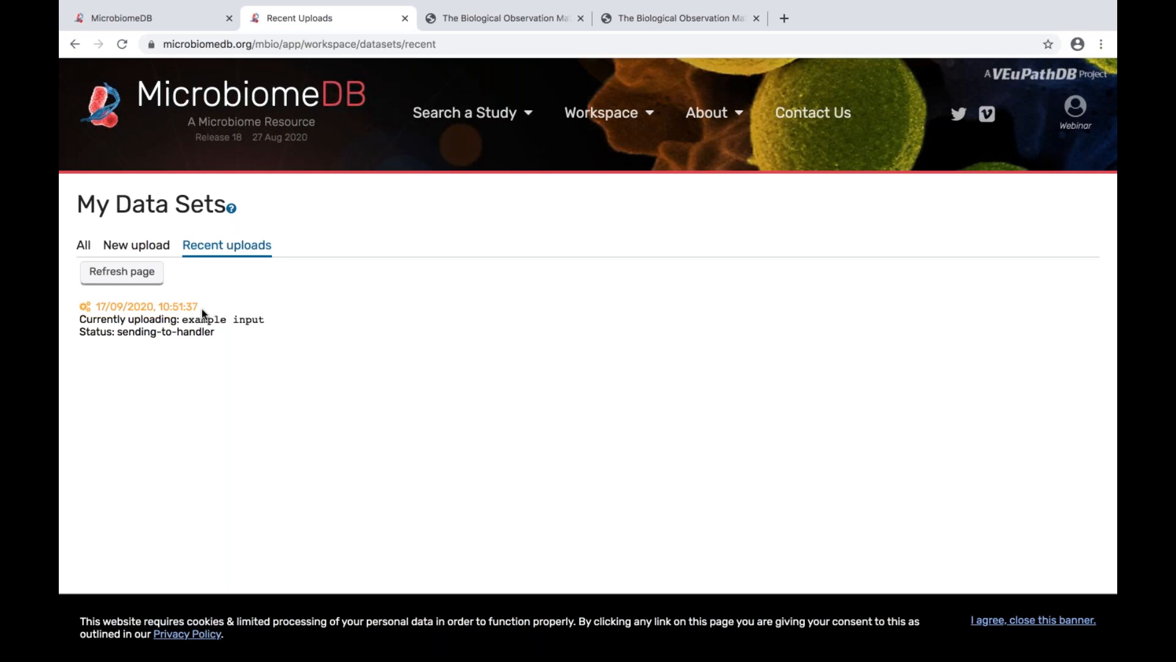
click(141, 279)
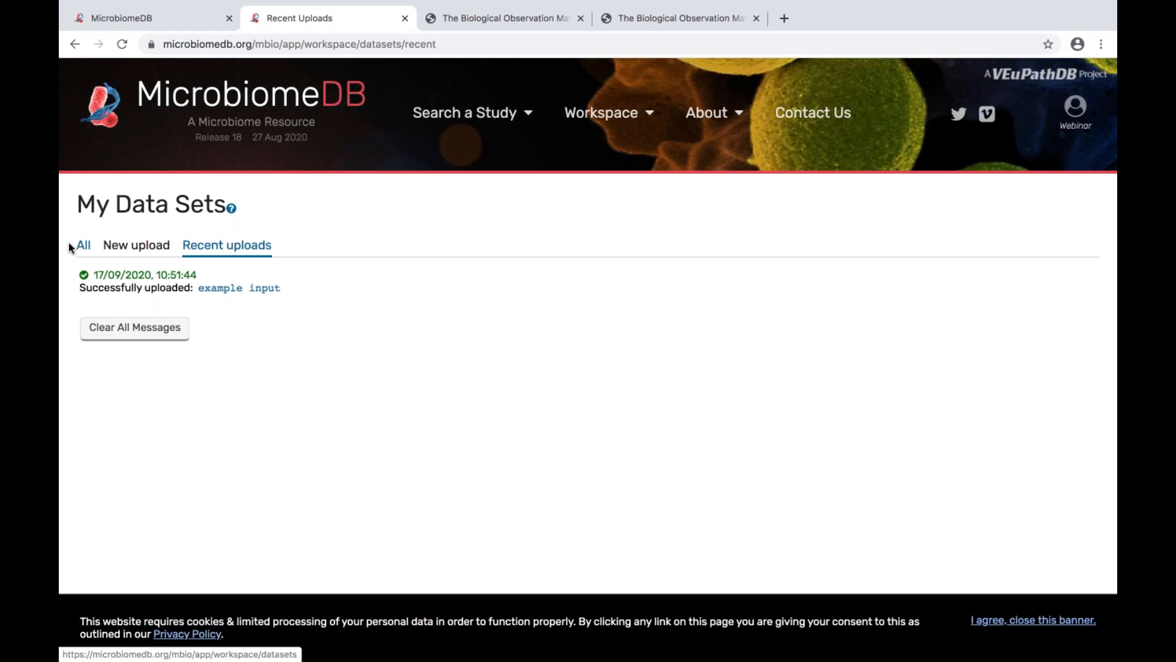
Step: Open the "example input" data set from the list of all data sets and review its details and data files
click(84, 248)
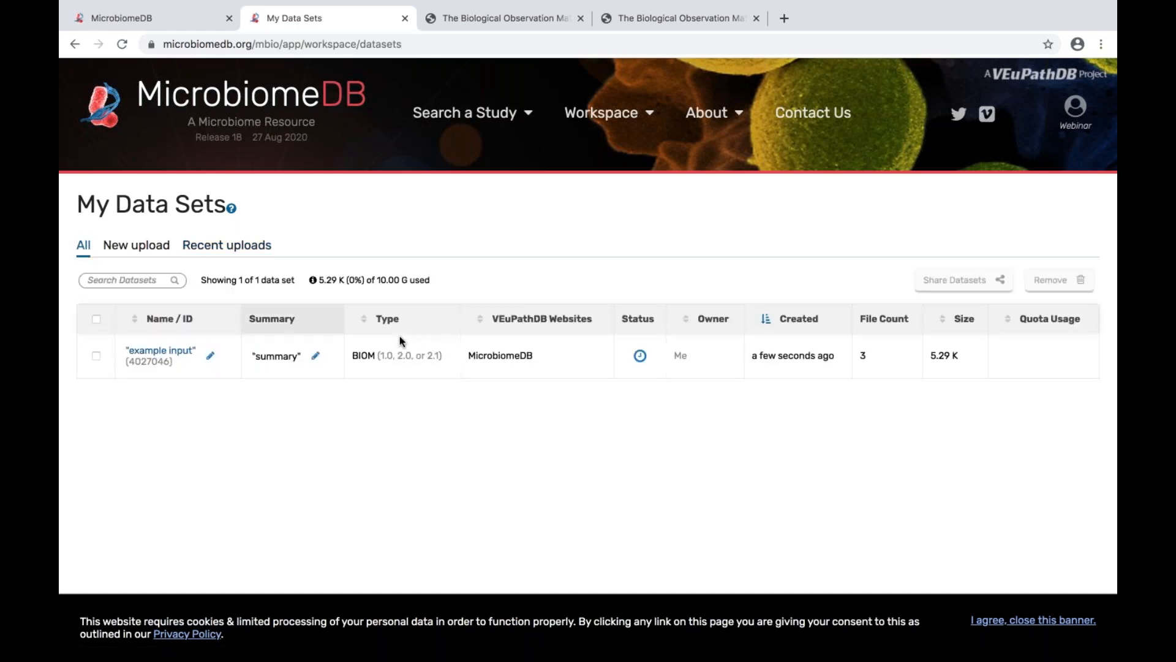
click(177, 353)
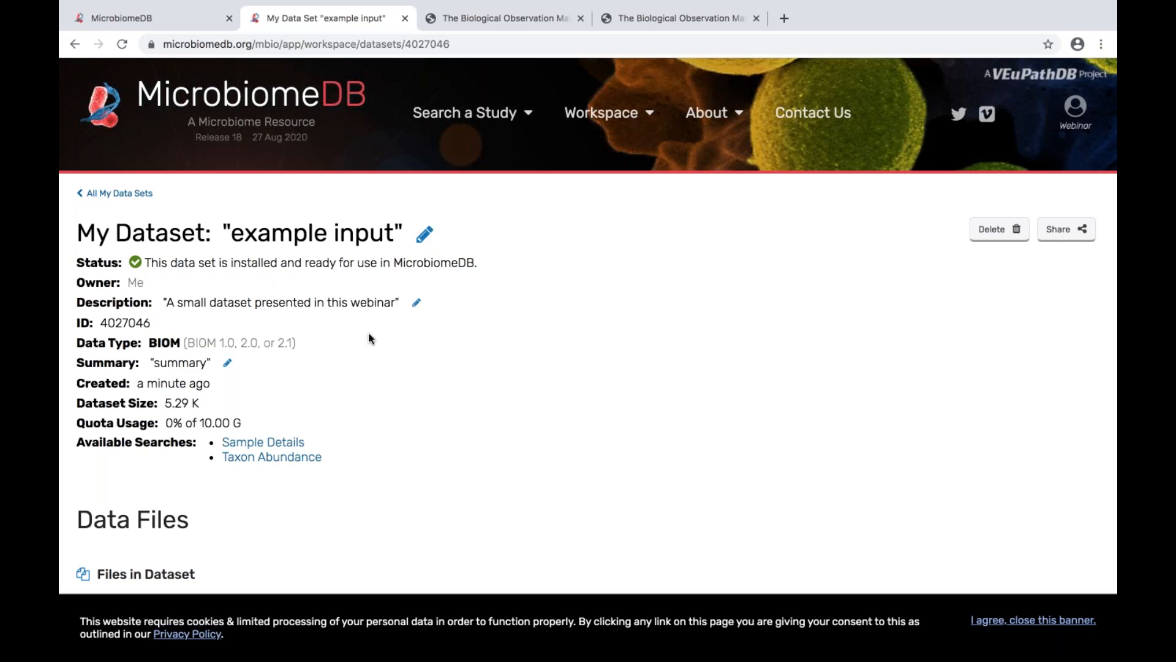
scroll(368, 336, down, 2)
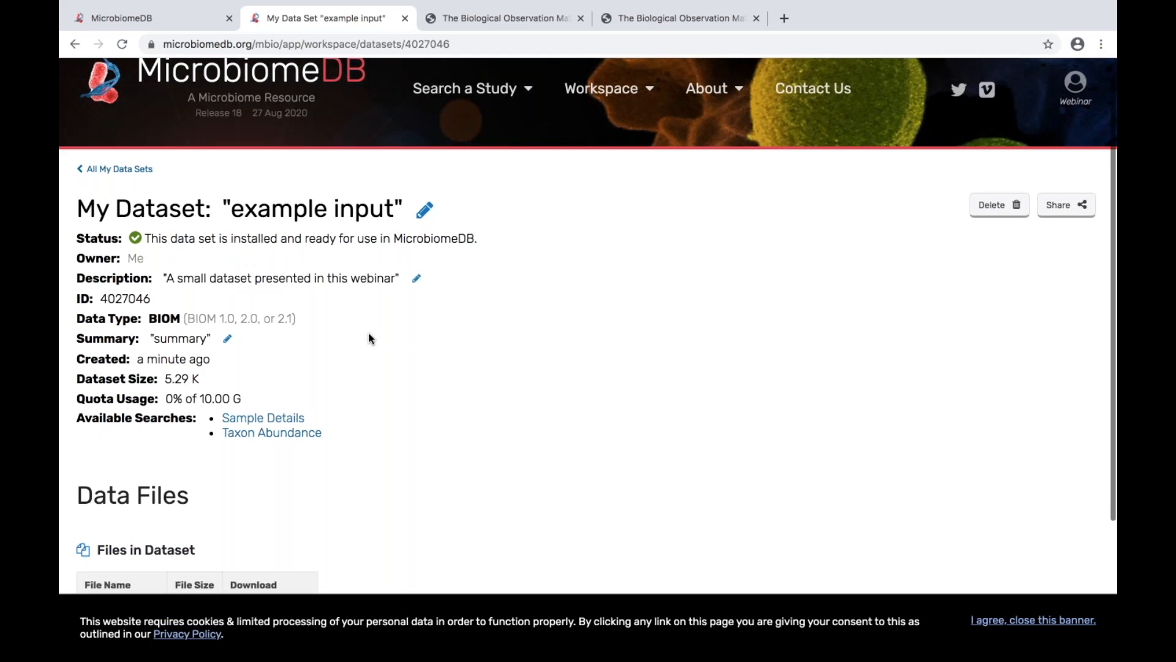
scroll(369, 338, down, 5)
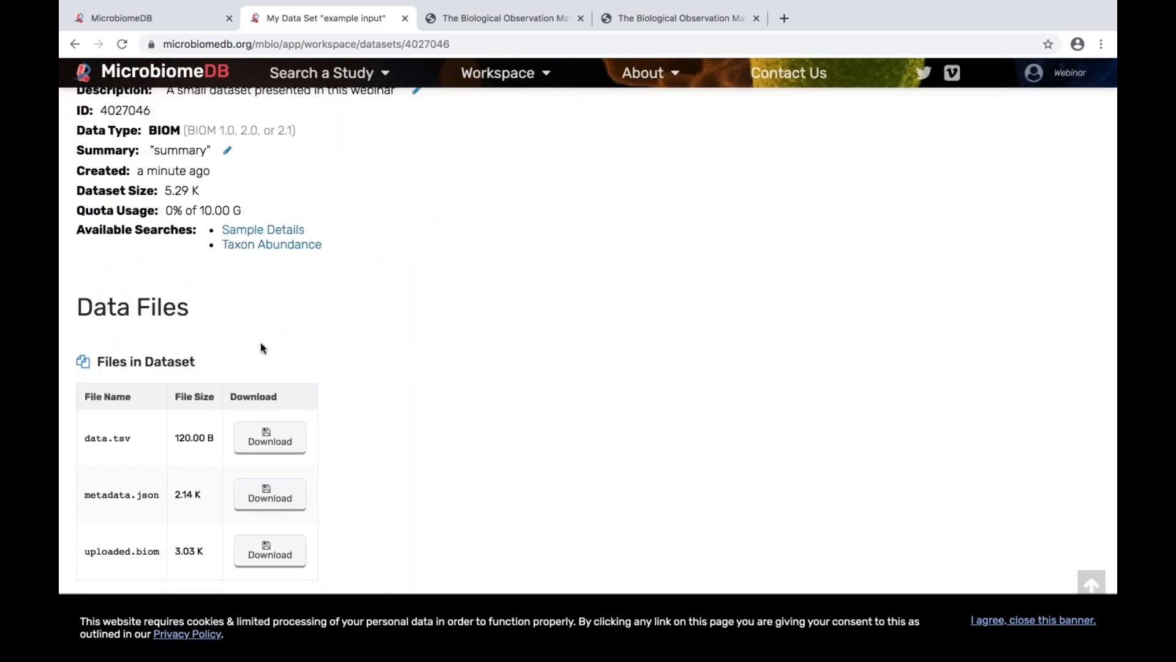
scroll(371, 273, up, 5)
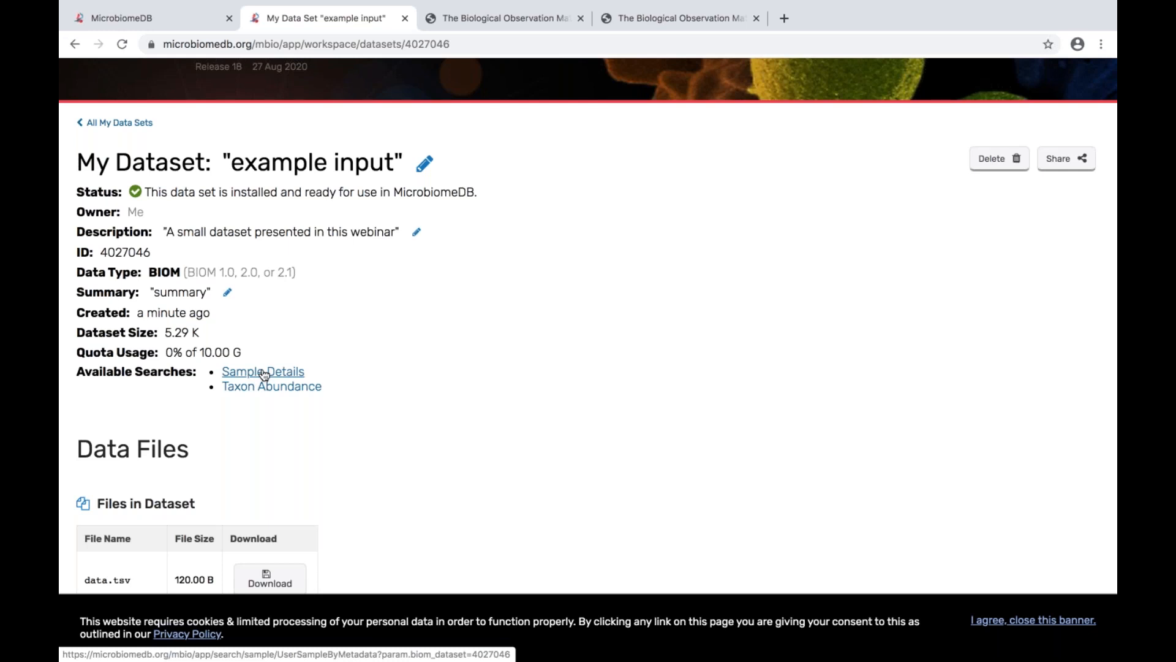
Step: Open the data set's Sample Details search and view the BODY_SITE, BarcodeSequence and Description variables under Category
click(263, 372)
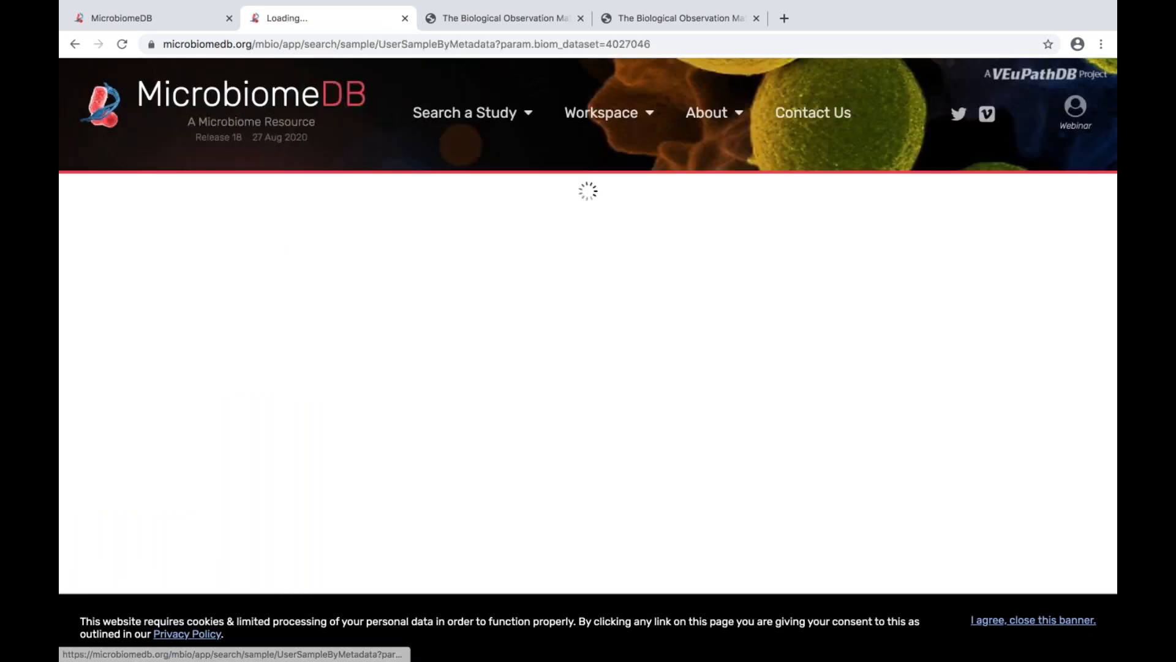
scroll(293, 374, down, 1)
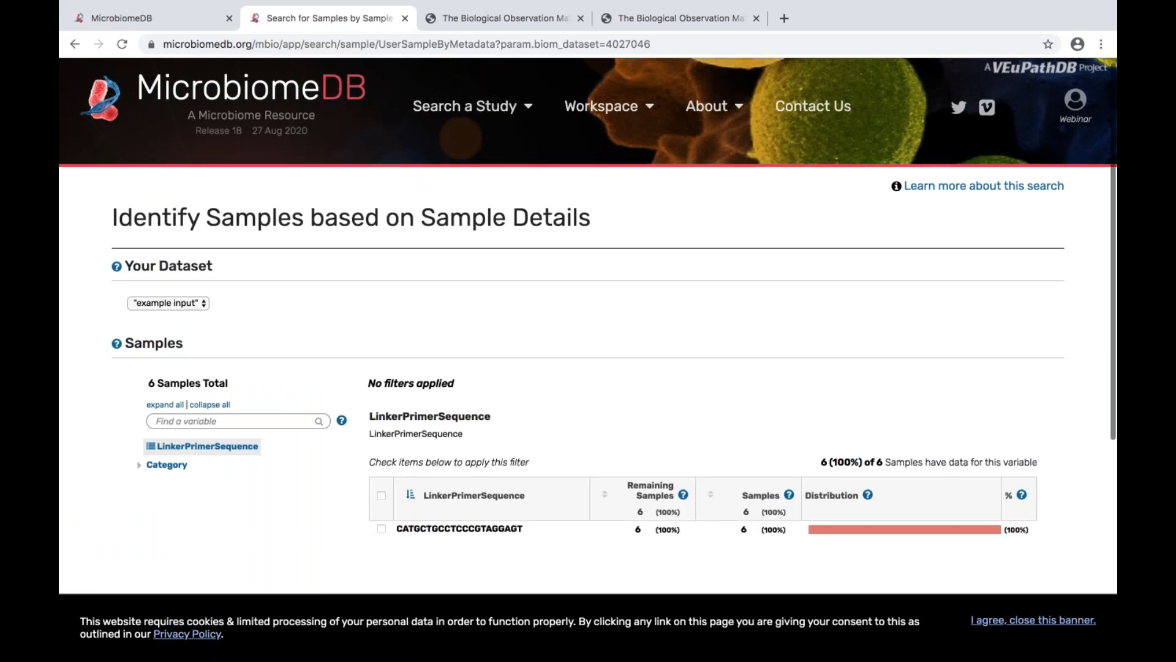
scroll(371, 365, down, 4)
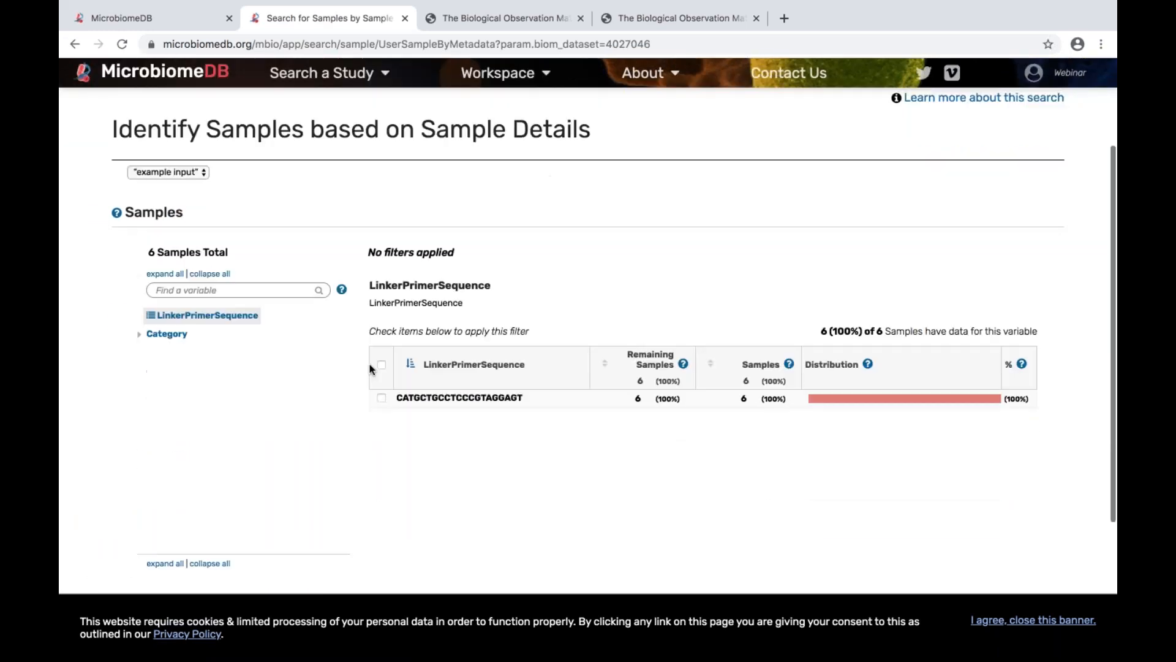
click(138, 336)
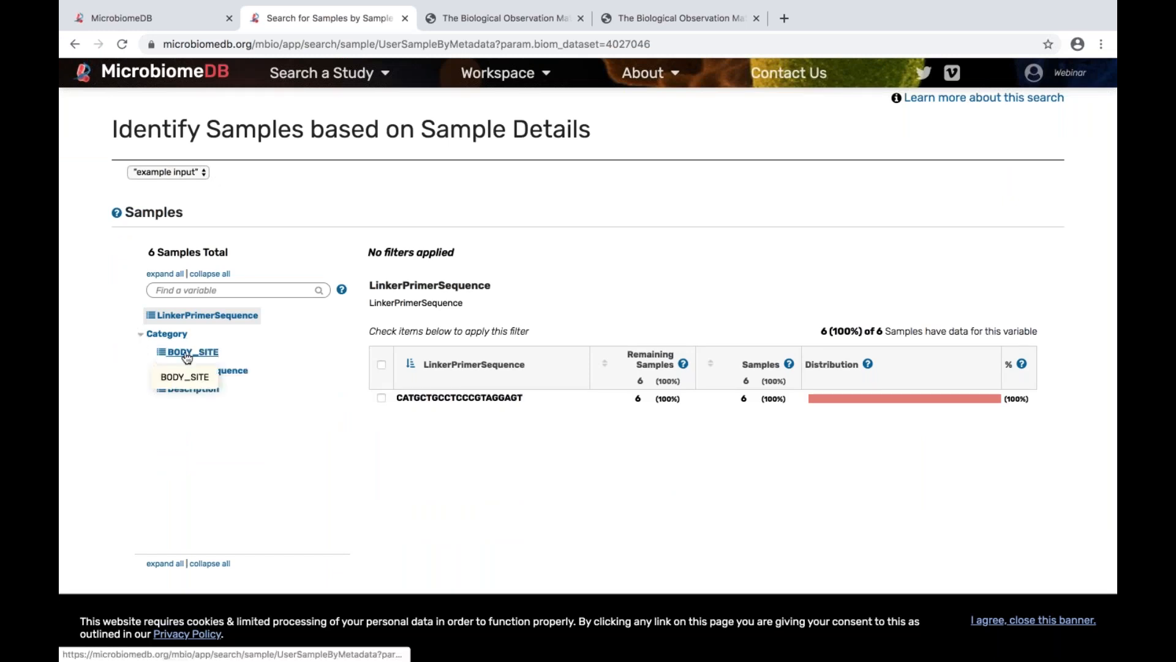
click(187, 352)
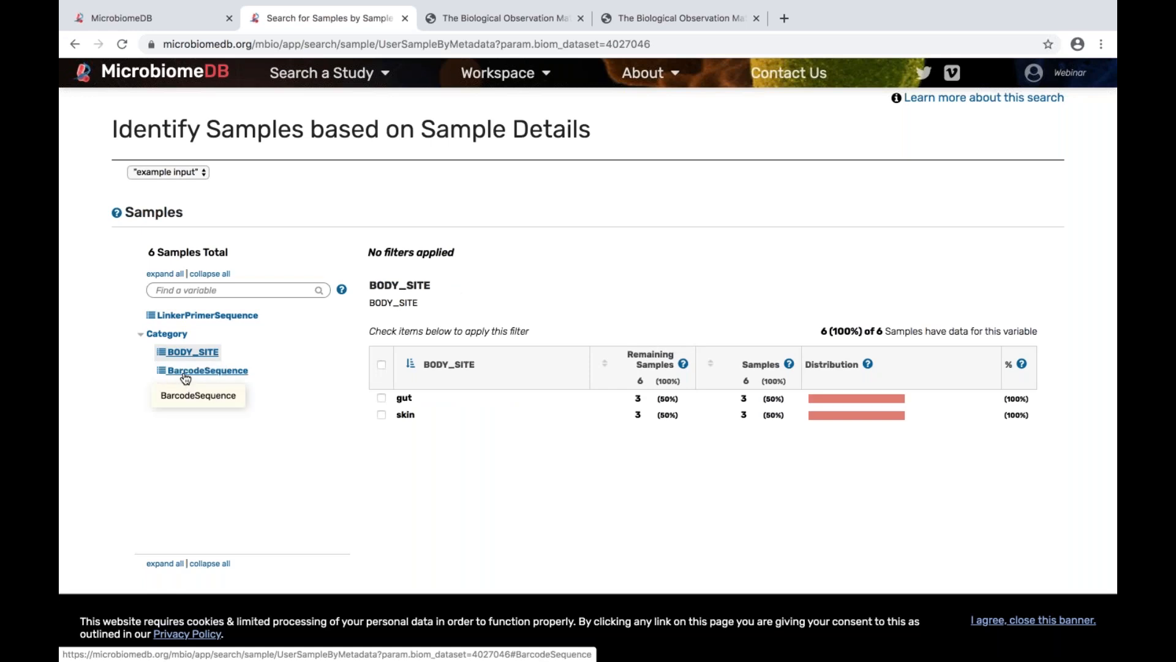
click(185, 374)
click(193, 389)
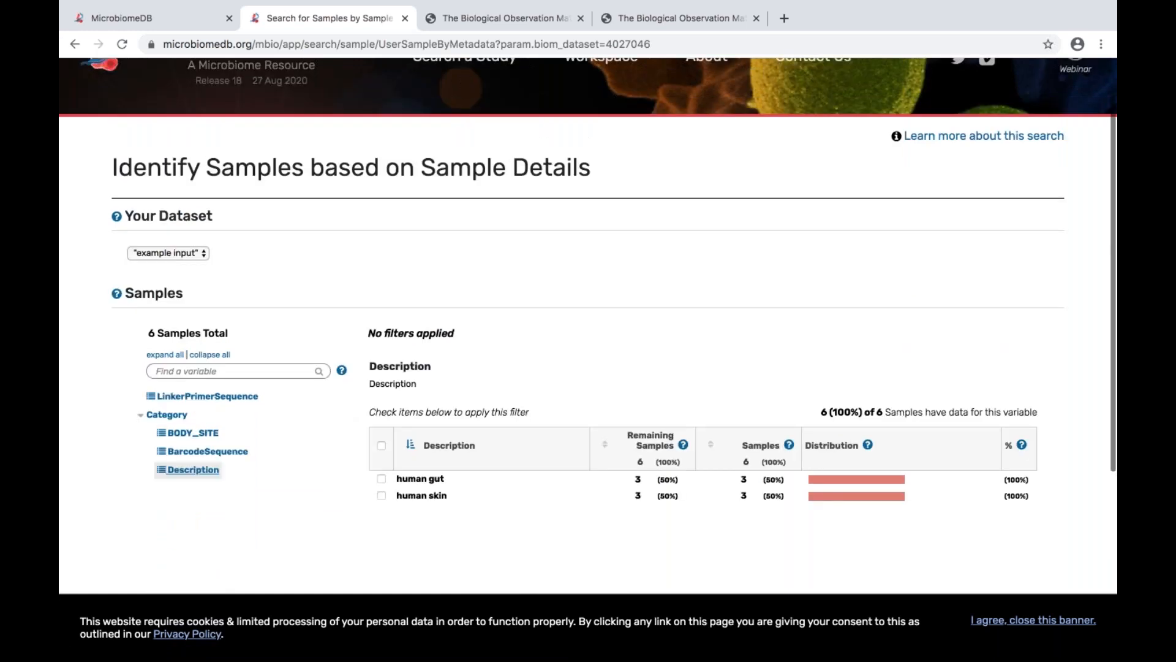
Step: Open the "example input" data set's Taxon Abundance search and expand the Phylum and Species levels to examine their taxa
click(73, 47)
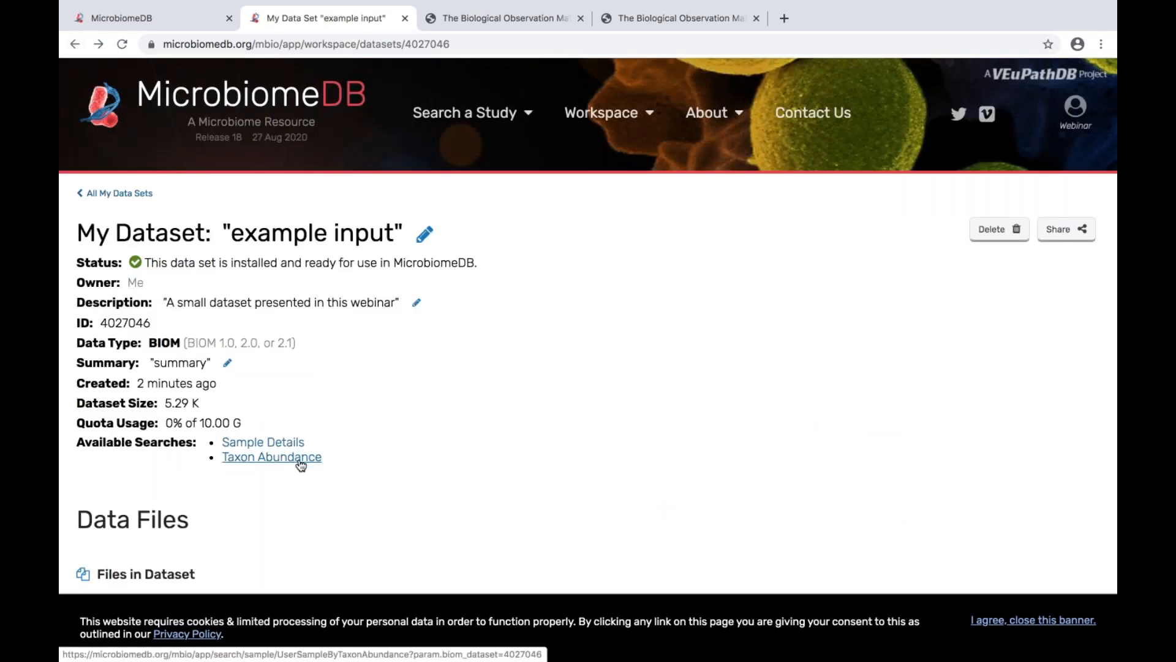
click(301, 464)
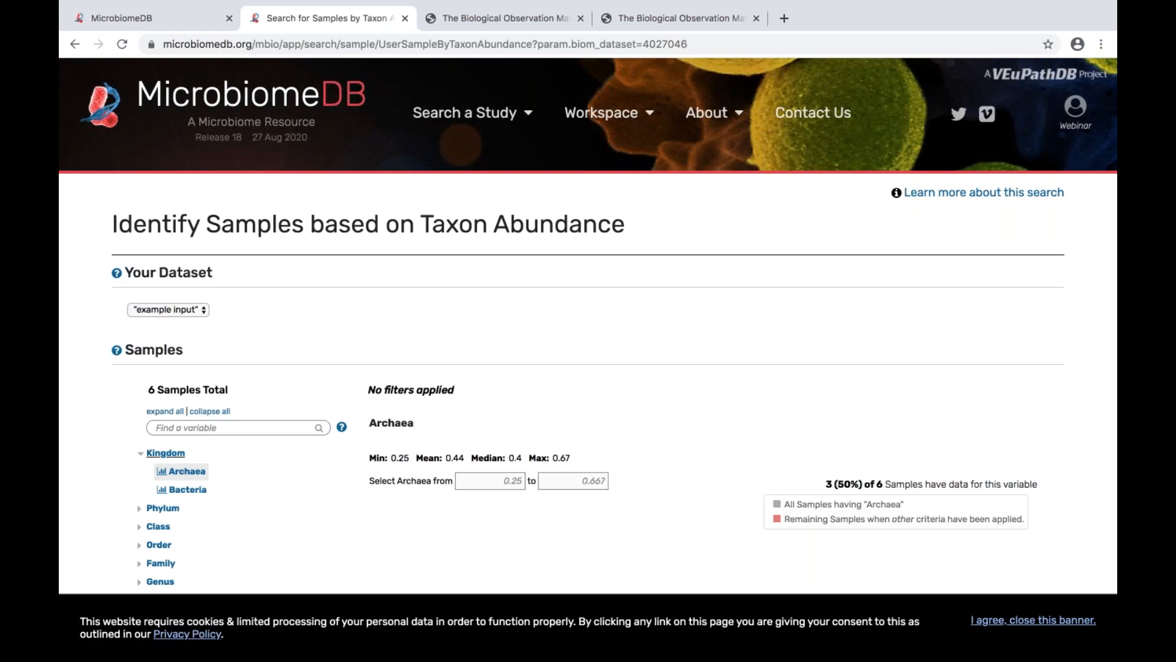
scroll(326, 493, down, 3)
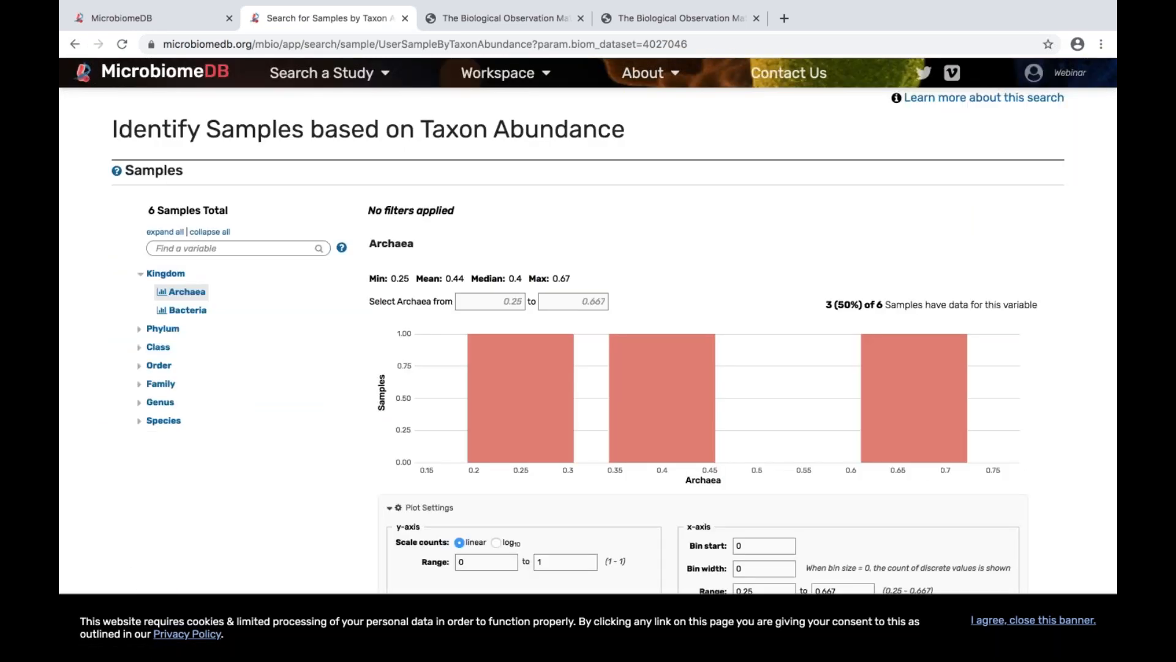
click(139, 334)
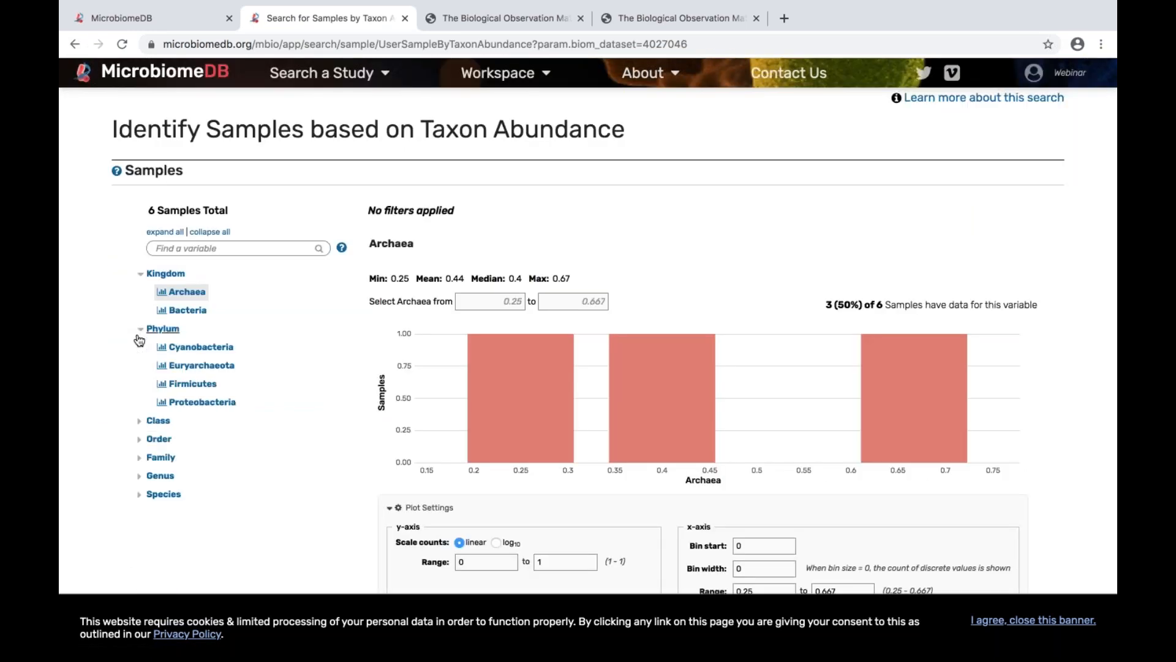
click(140, 494)
scroll(263, 477, down, 3)
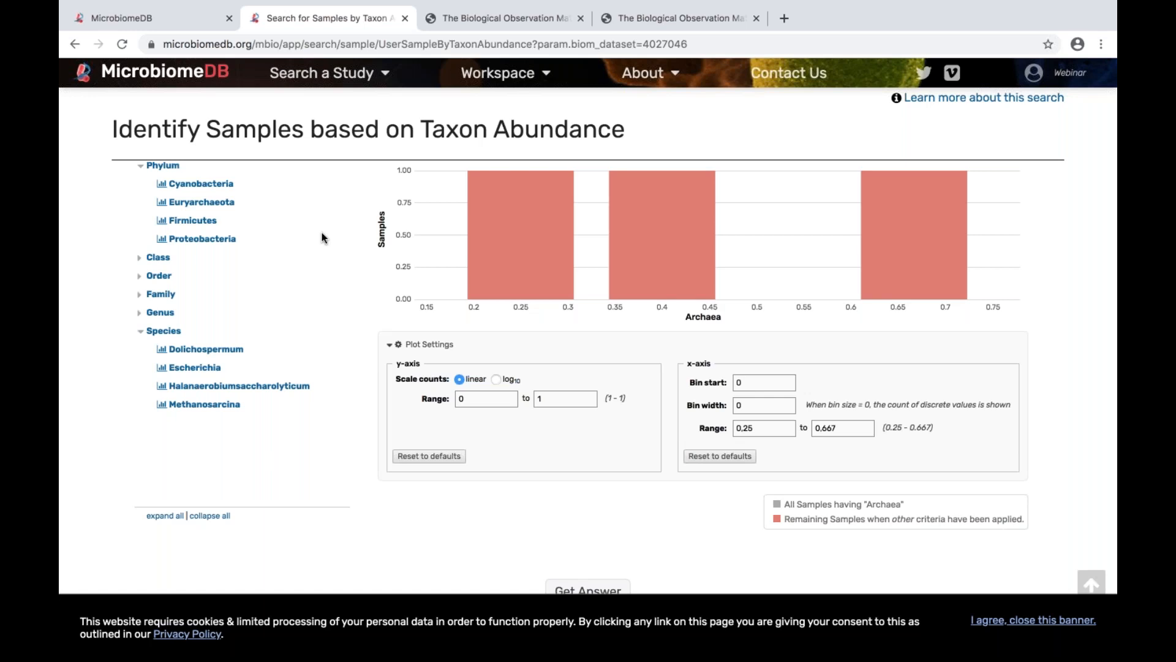
Step: Run the Taxon Abundance search without filters and view the resulting sample list
scroll(321, 238, down, 2)
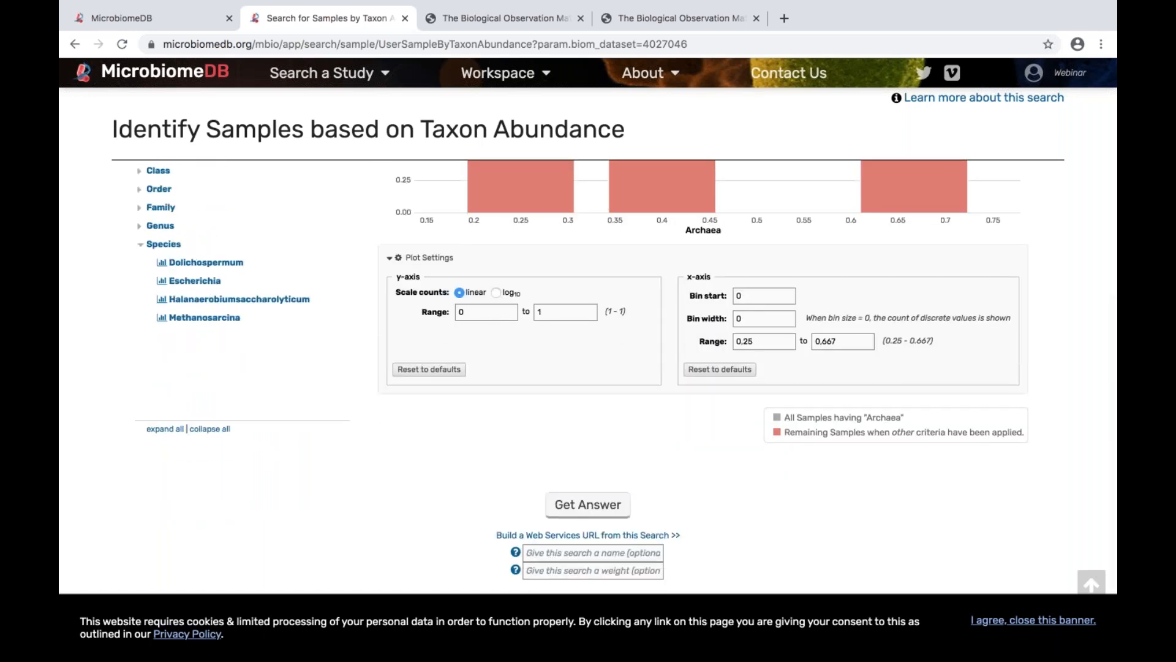
click(588, 501)
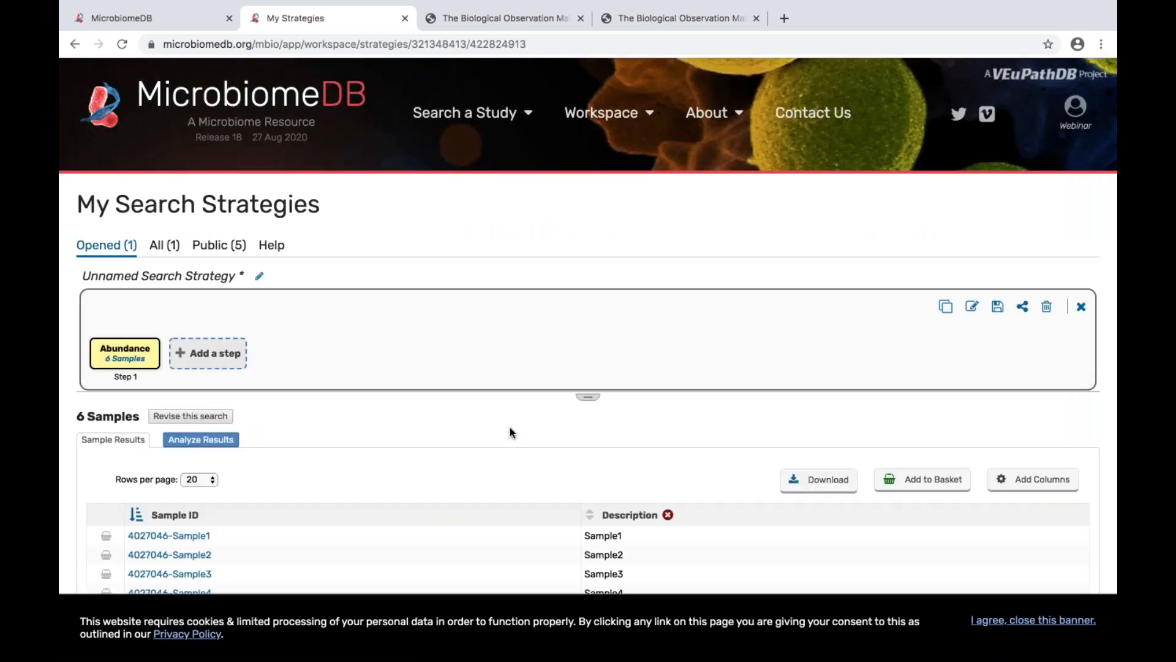
scroll(510, 427, down, 3)
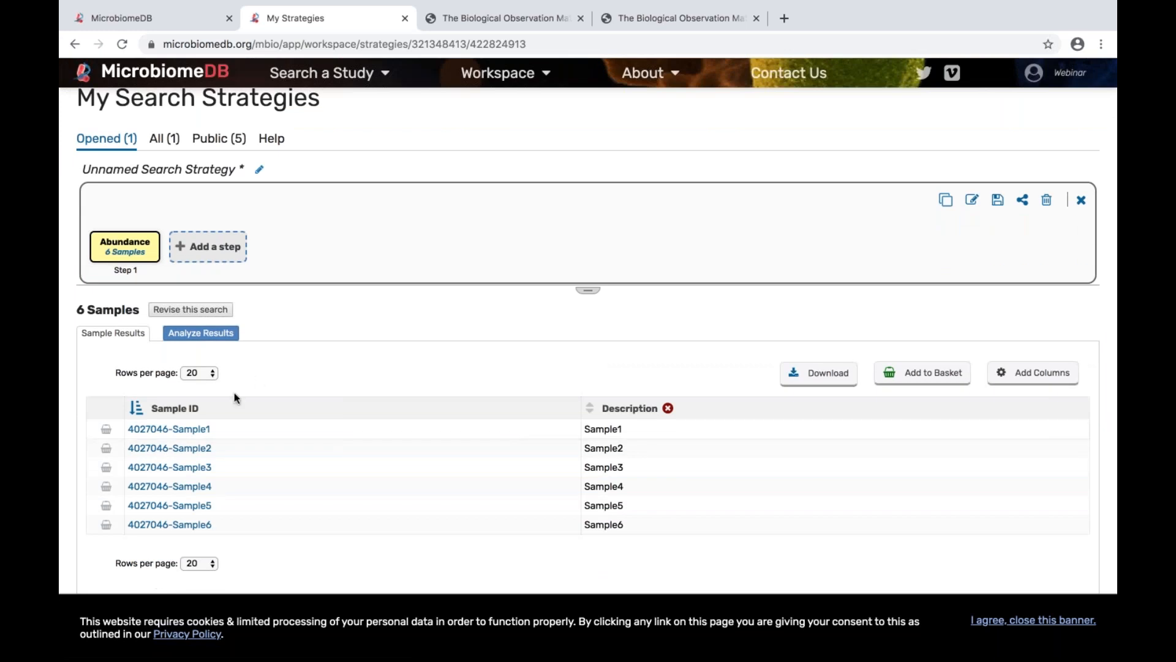
Step: Run a Relative abundance analysis on the sample results and view its Top Taxa Comparison plot
click(192, 336)
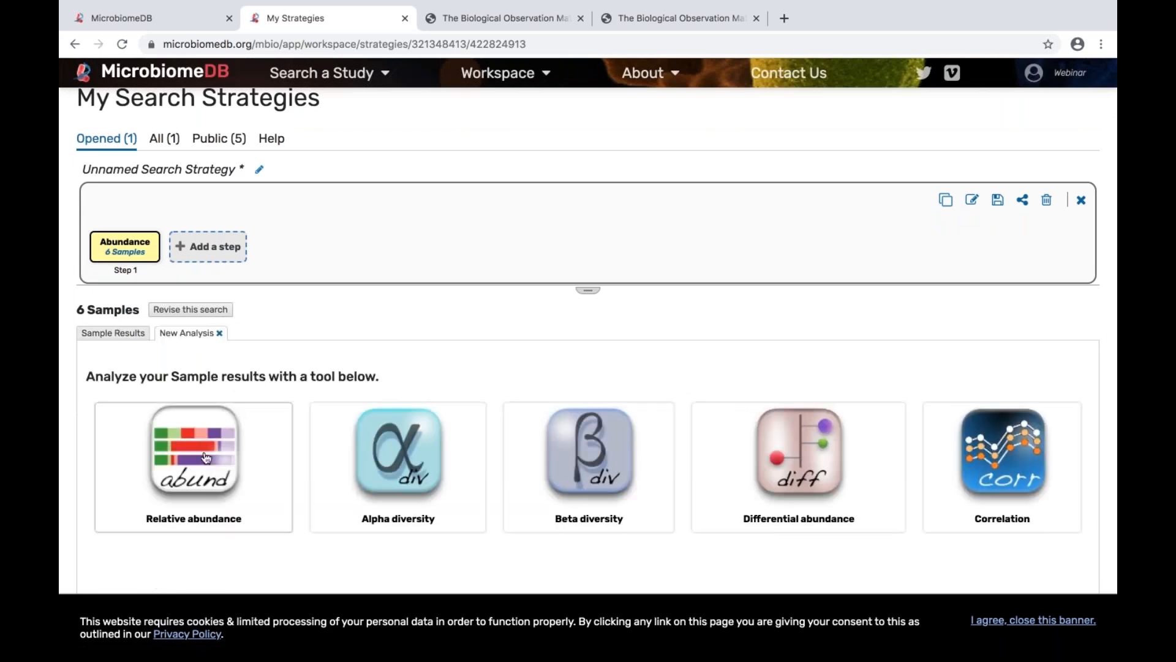
click(206, 458)
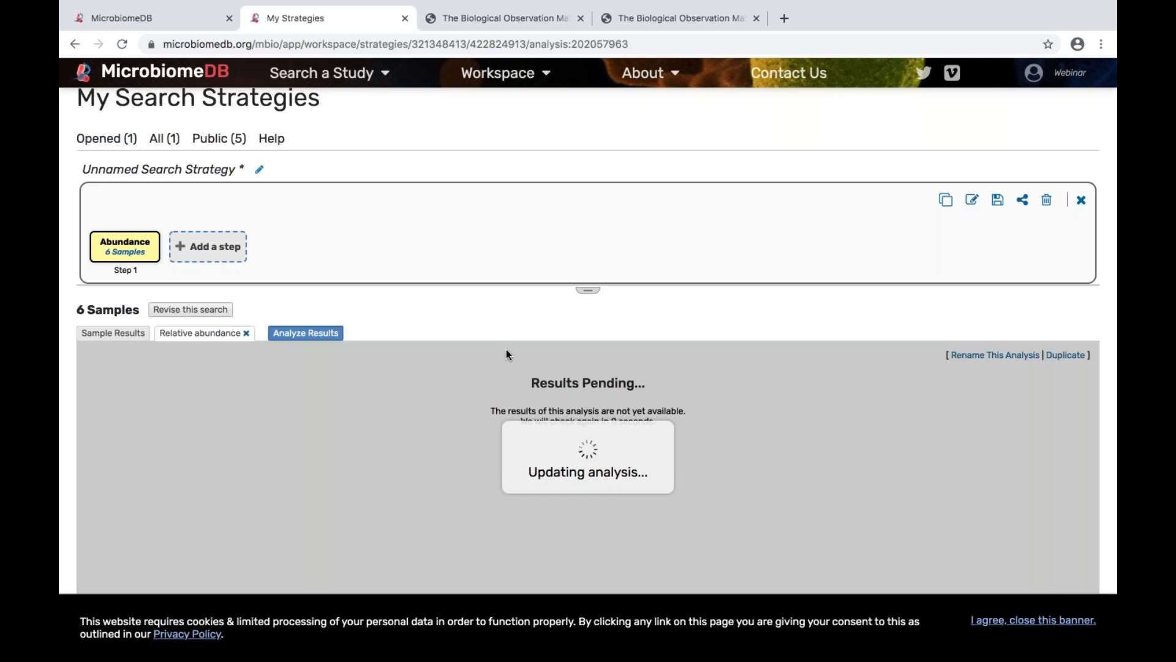
scroll(506, 354, down, 1)
scroll(406, 417, down, 3)
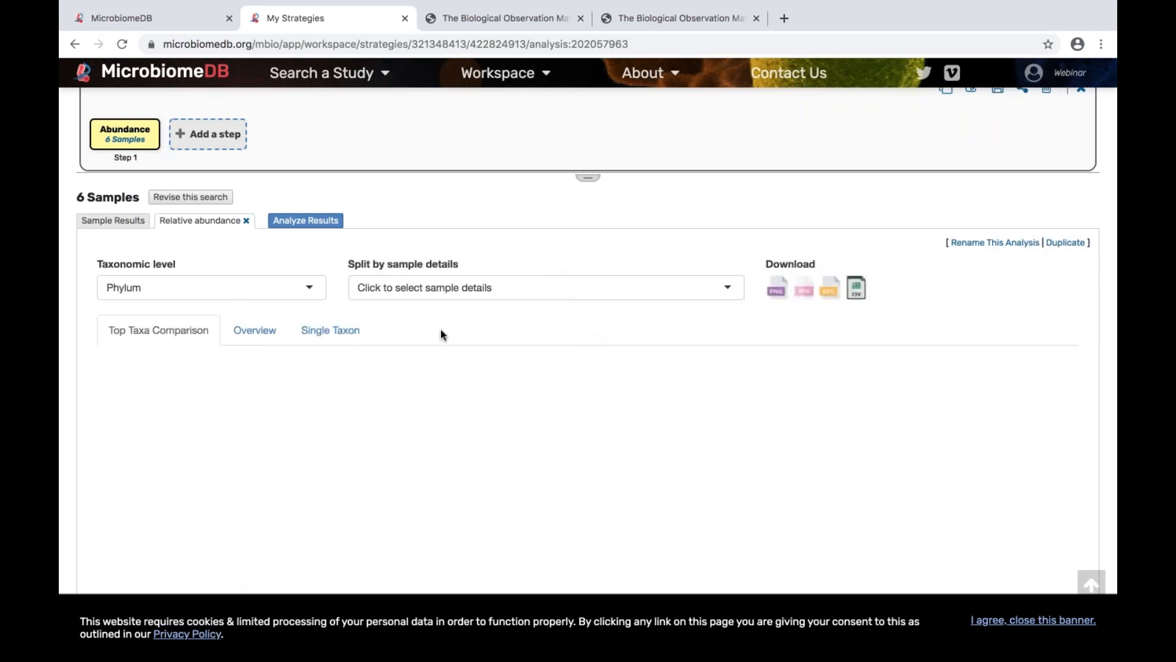
scroll(441, 334, down, 1)
scroll(441, 334, down, 3)
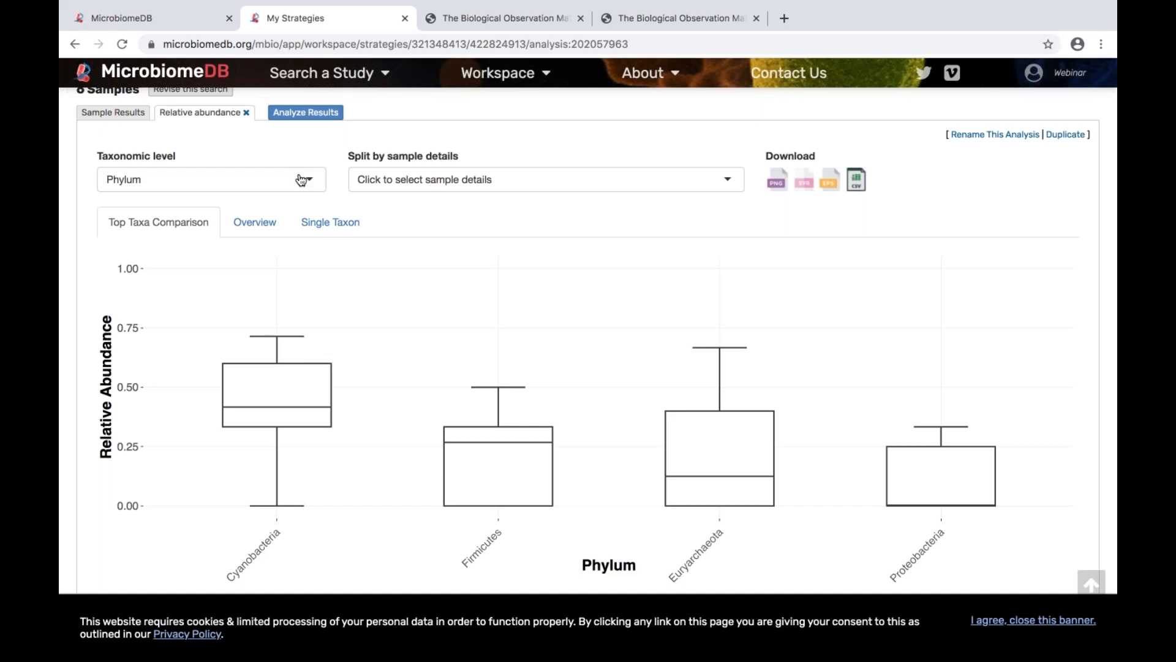
Step: Set the plot's taxonomic level to Species, try splitting it by BarcodeSequence, and settle on BODY_SITE as the split
click(304, 183)
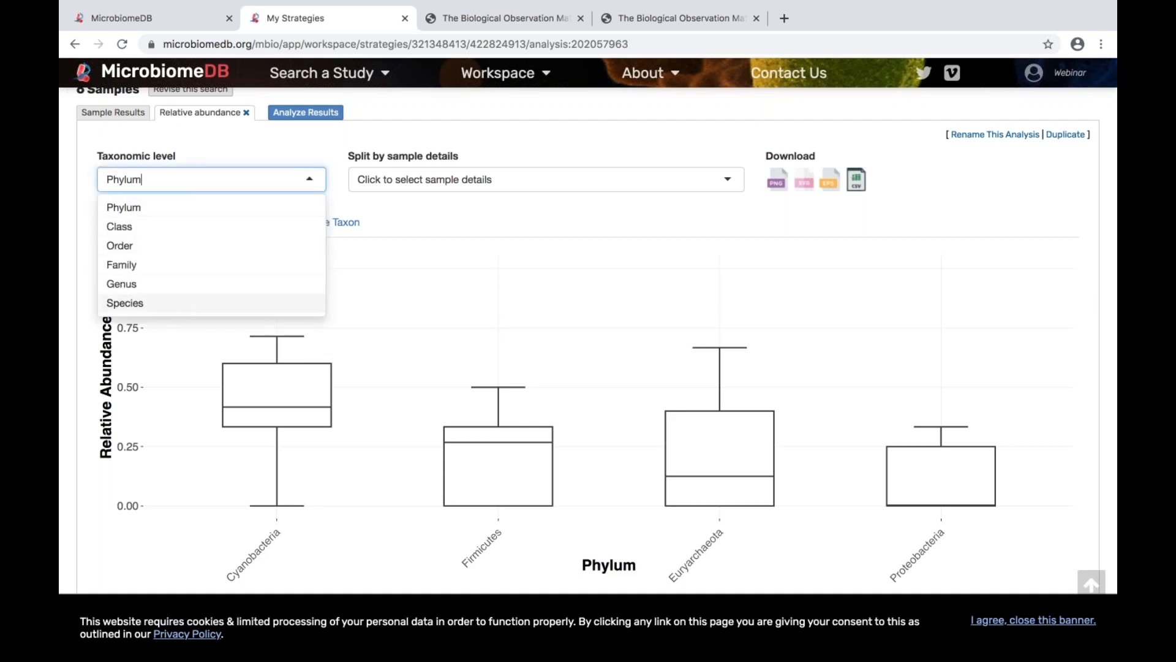
click(178, 304)
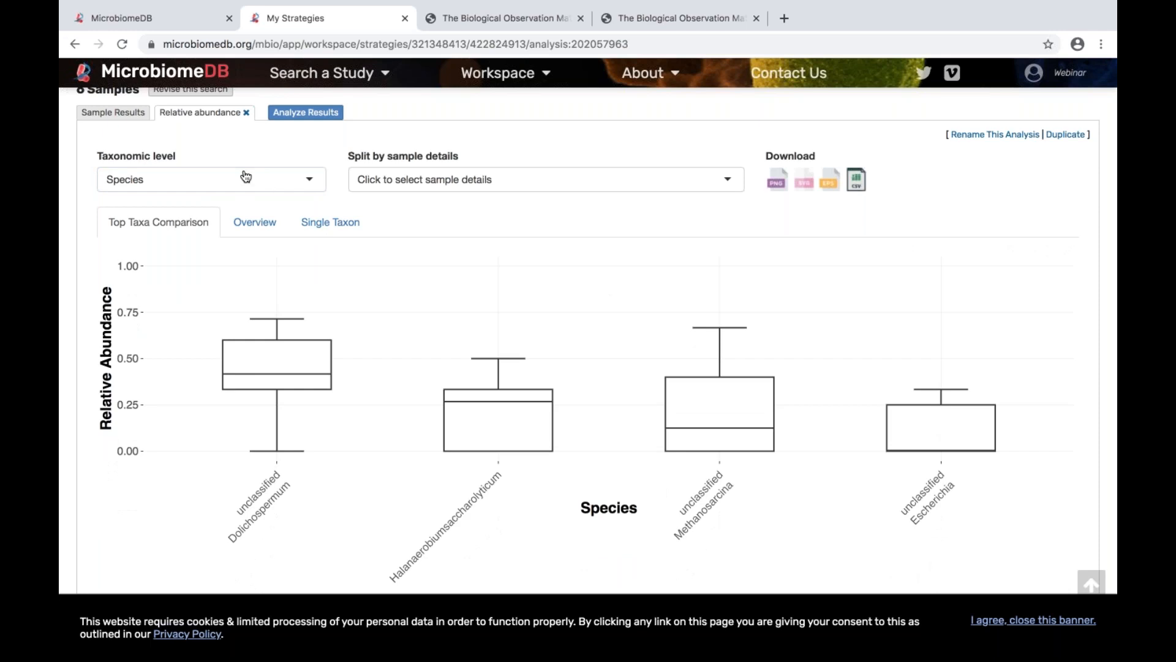
click(470, 179)
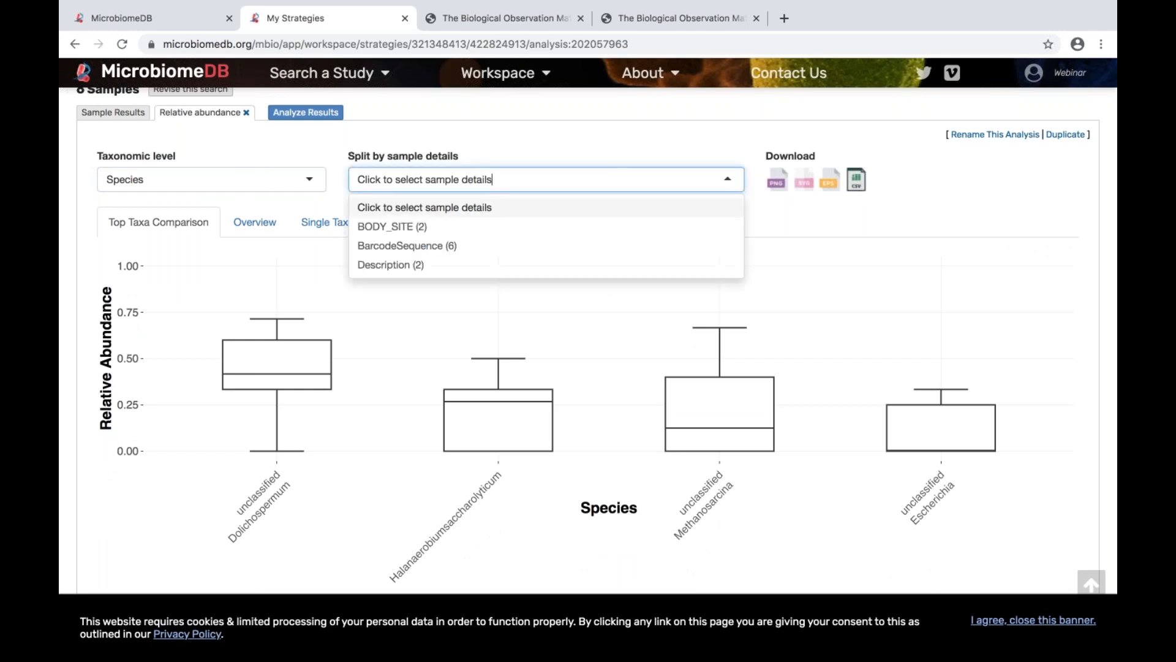
click(443, 246)
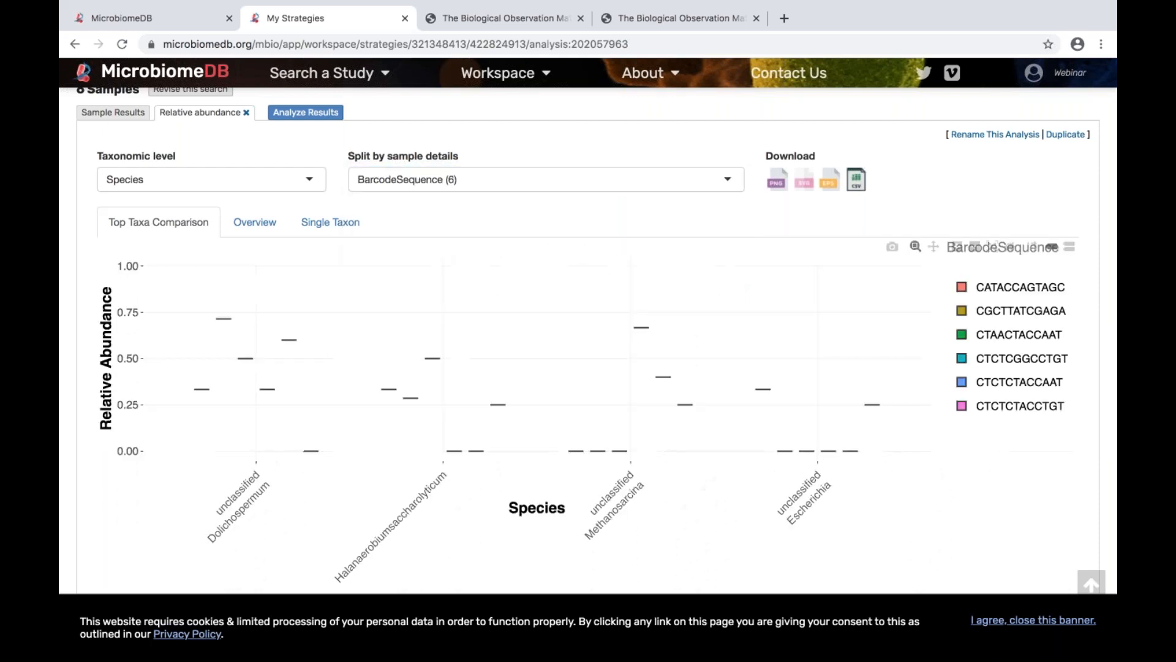
click(539, 184)
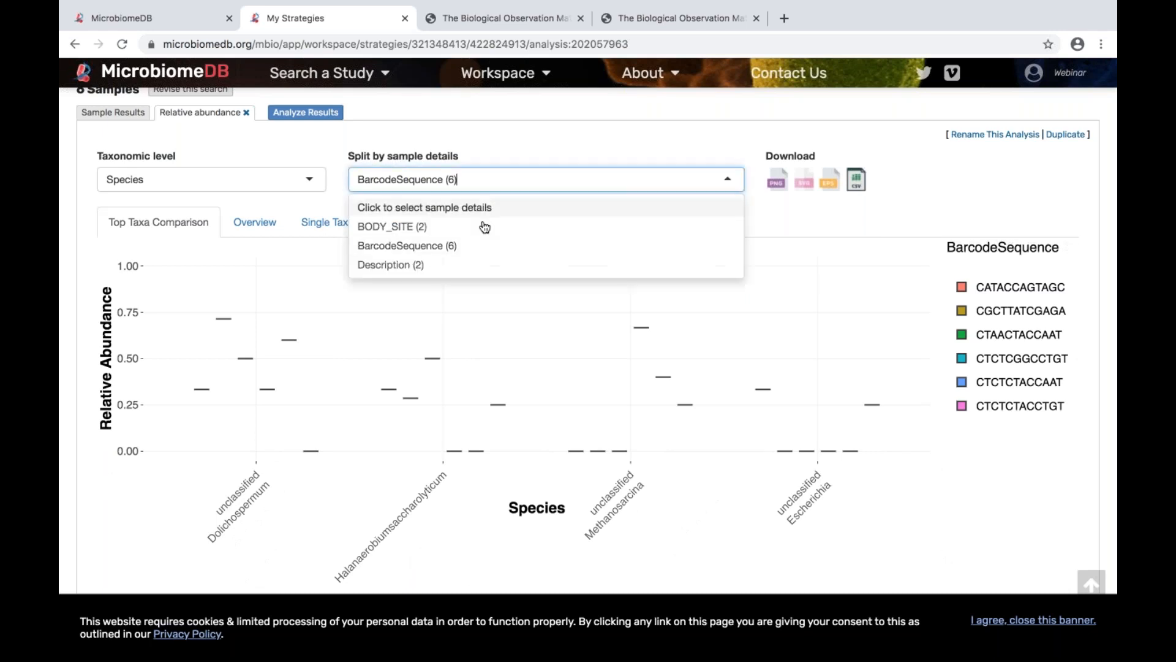
click(474, 228)
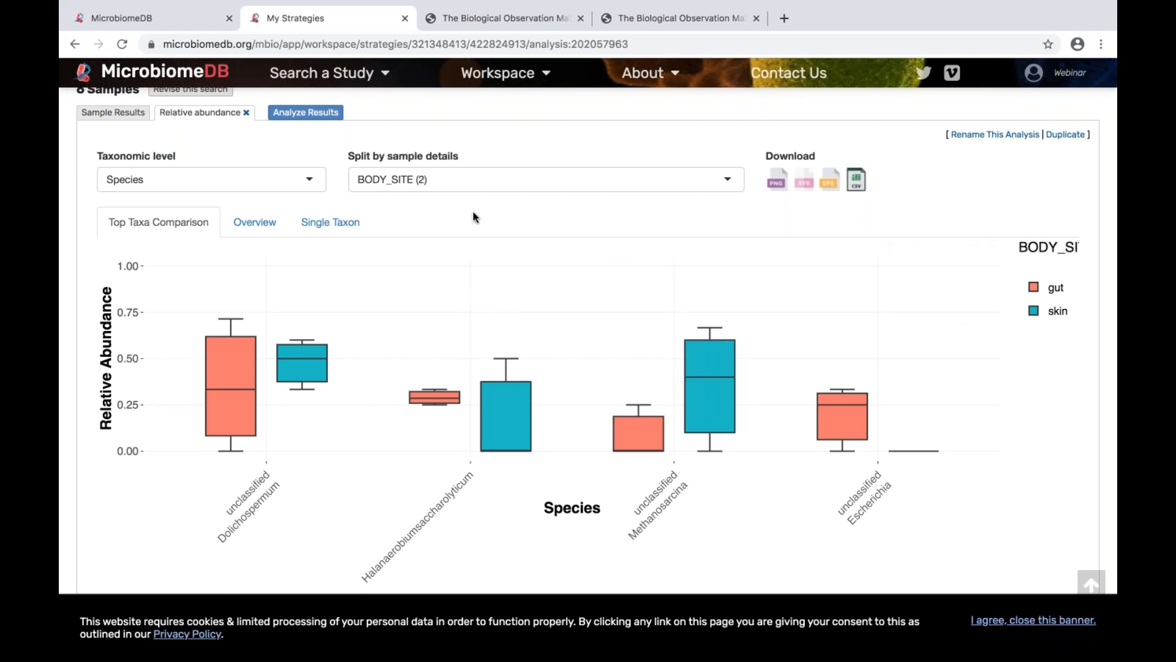
Step: Examine the options for adding a combining step to the search strategy, try 1 UNION 2, and close without adding one
scroll(473, 216, up, 3)
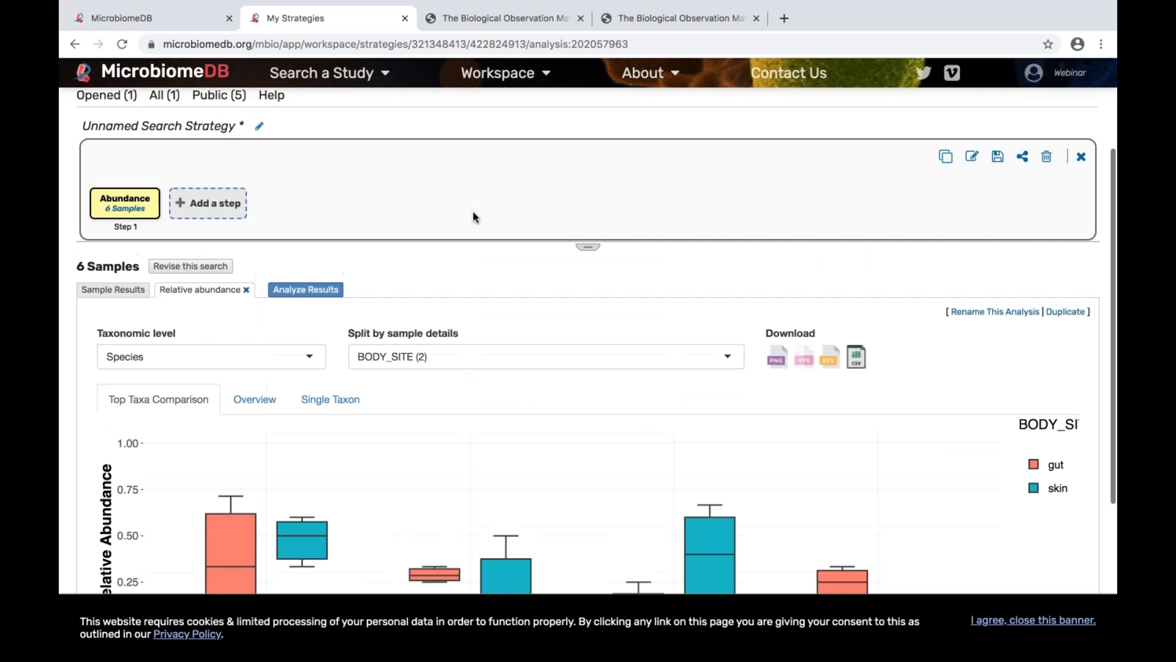
scroll(473, 216, up, 1)
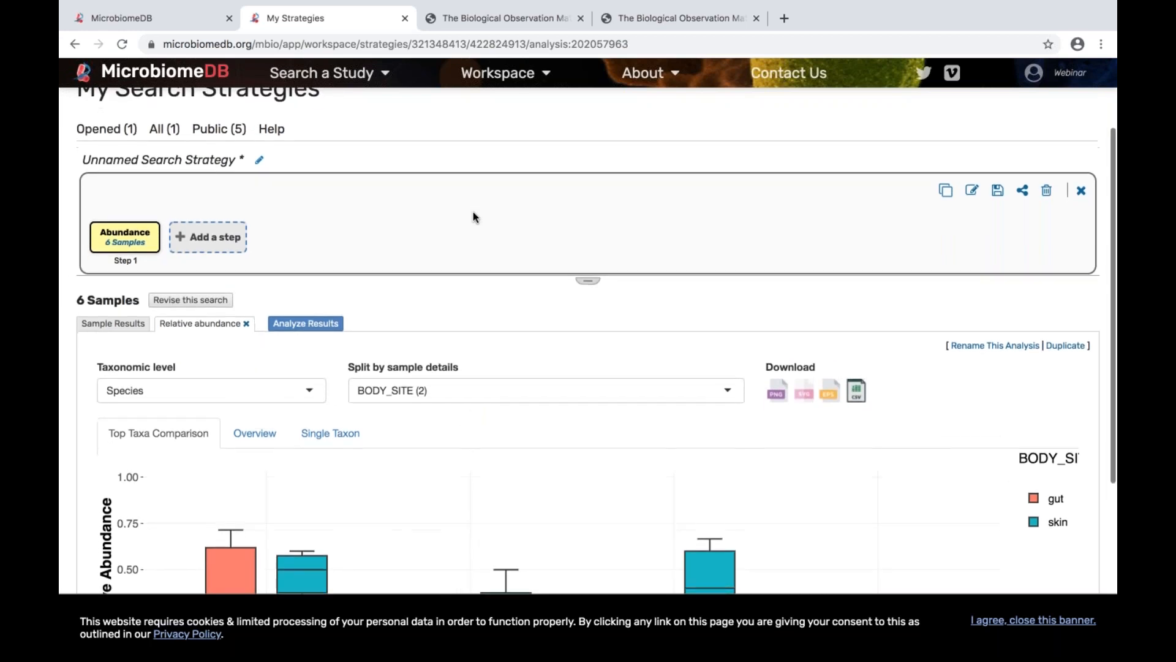
scroll(473, 216, down, 1)
scroll(472, 216, up, 1)
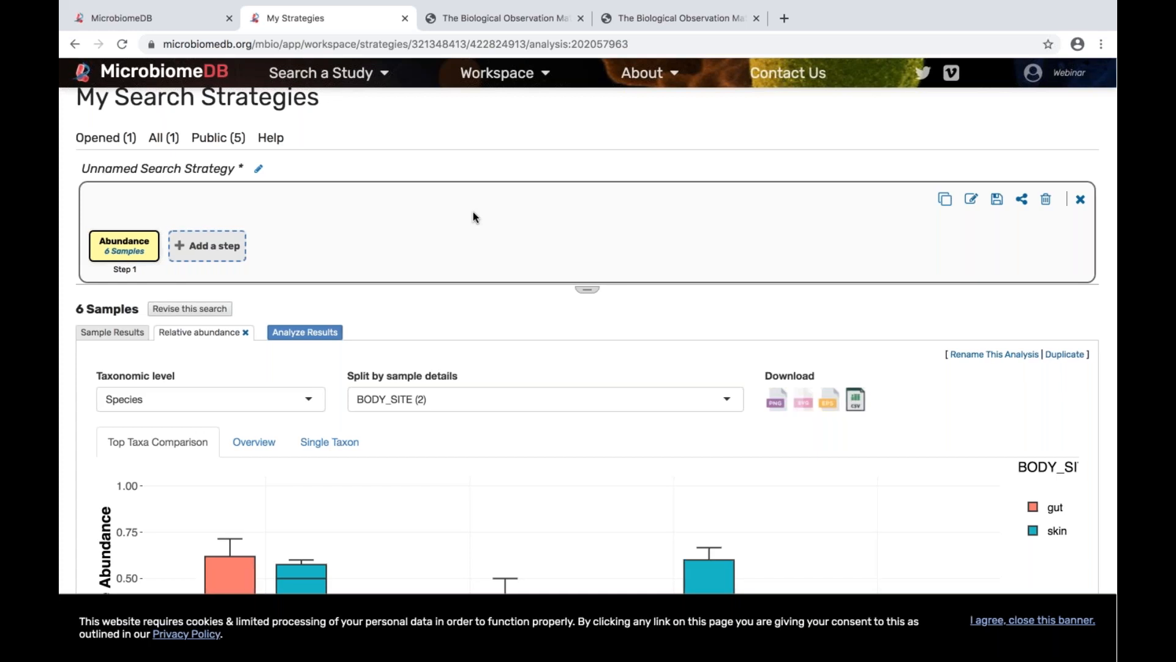
scroll(473, 213, down, 1)
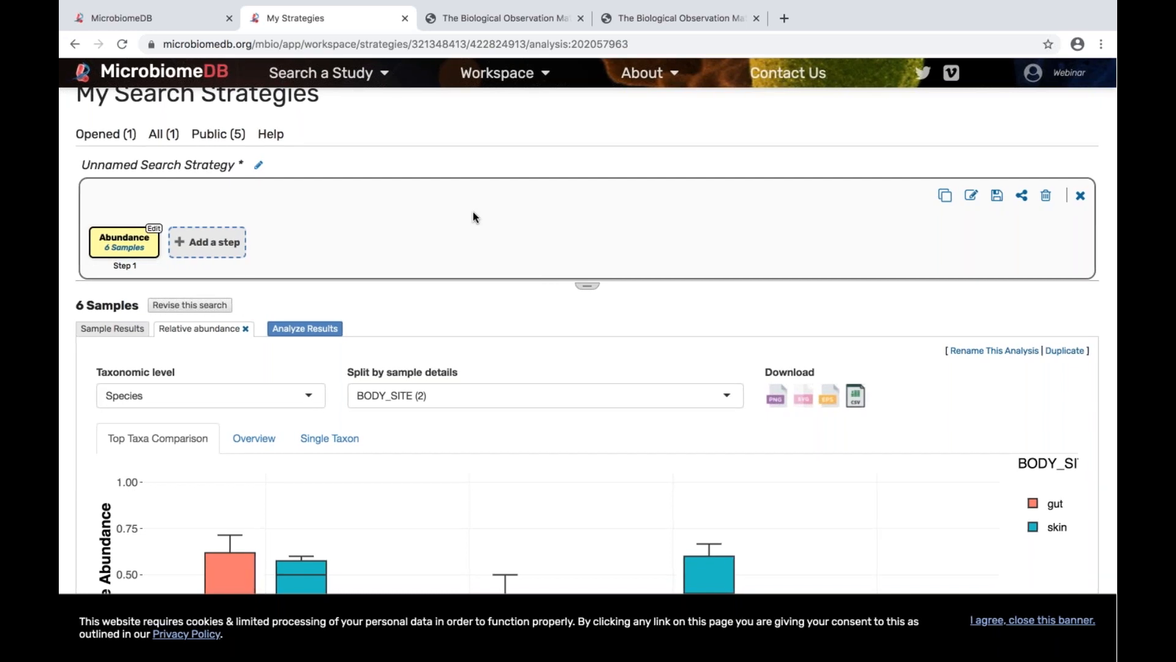
click(210, 245)
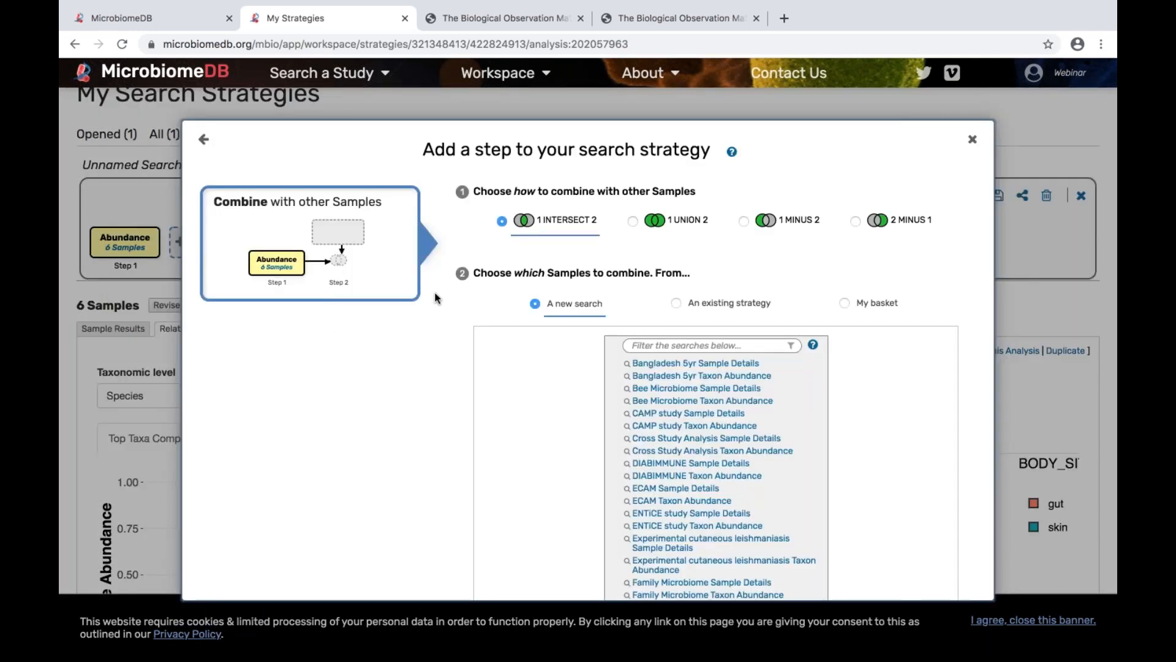
click(633, 222)
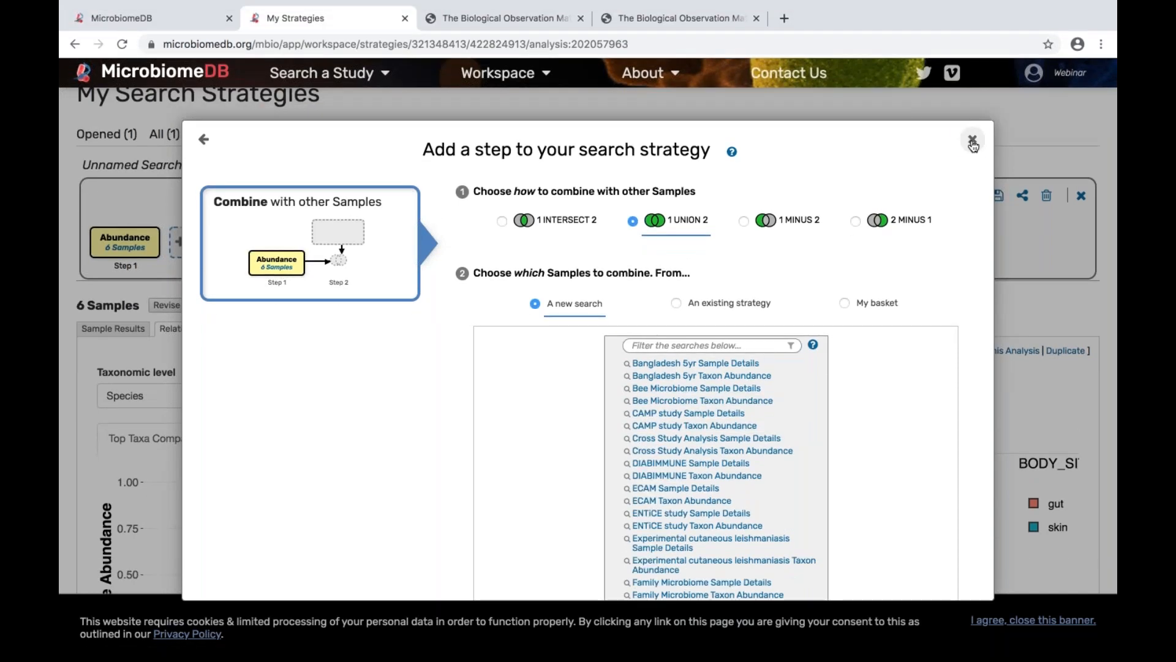
click(972, 143)
Step: Open the My Data Sets workspace, view its new upload form and recent uploads, and return to the list of all data sets
mouse_move(538, 75)
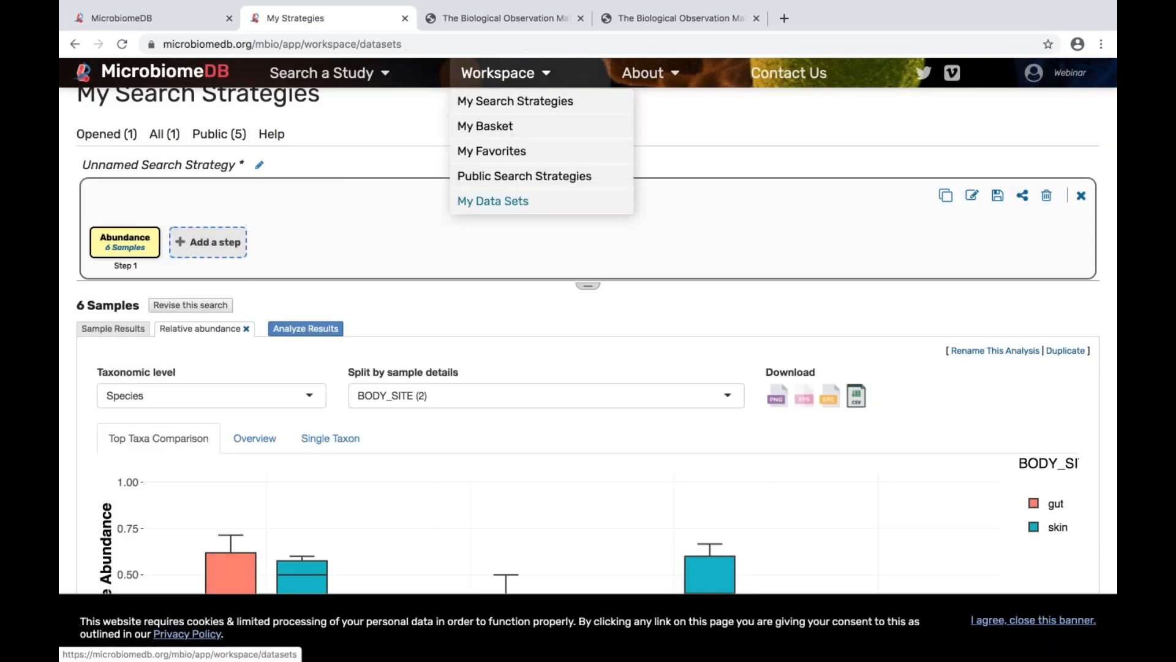
click(502, 201)
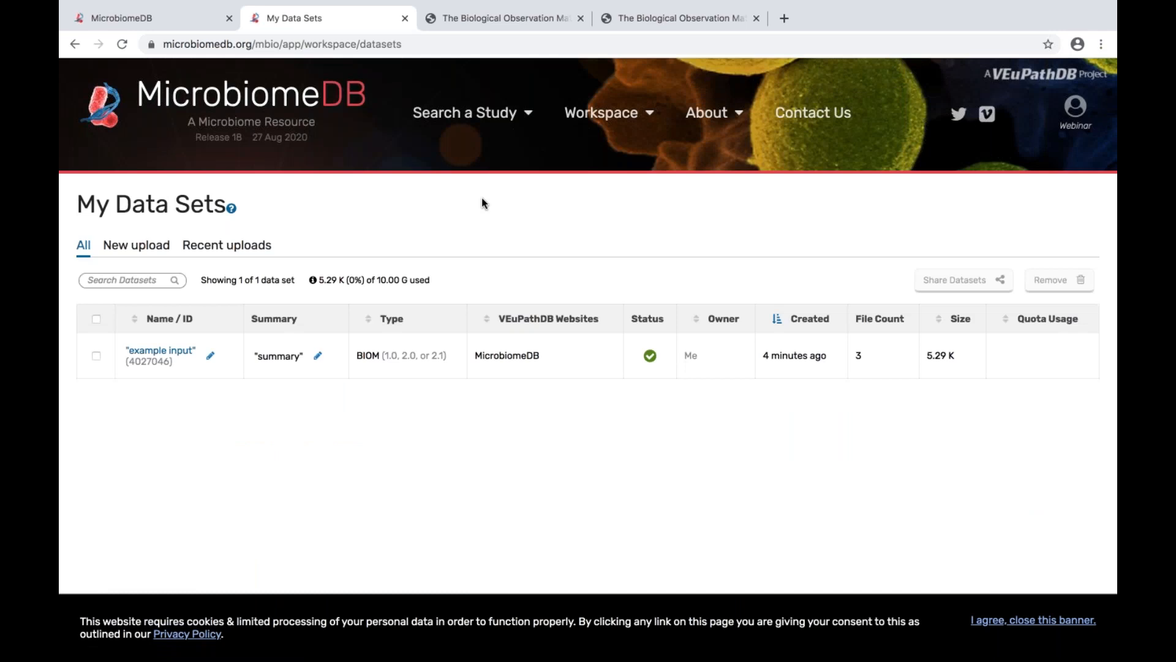
click(136, 247)
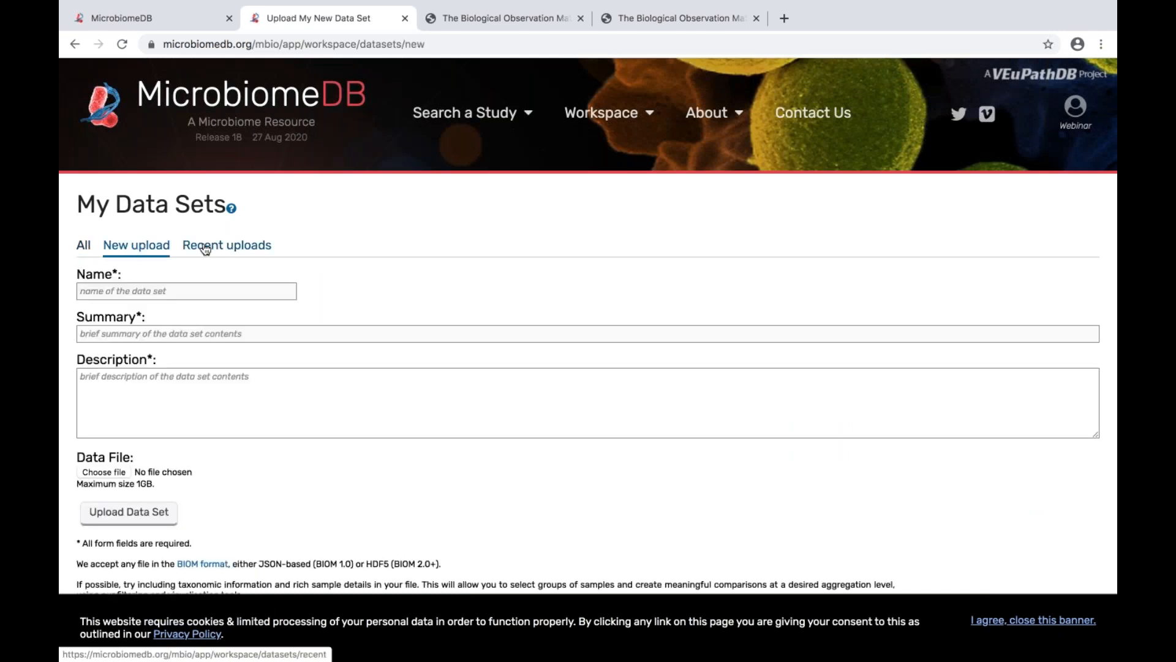
click(206, 249)
click(83, 245)
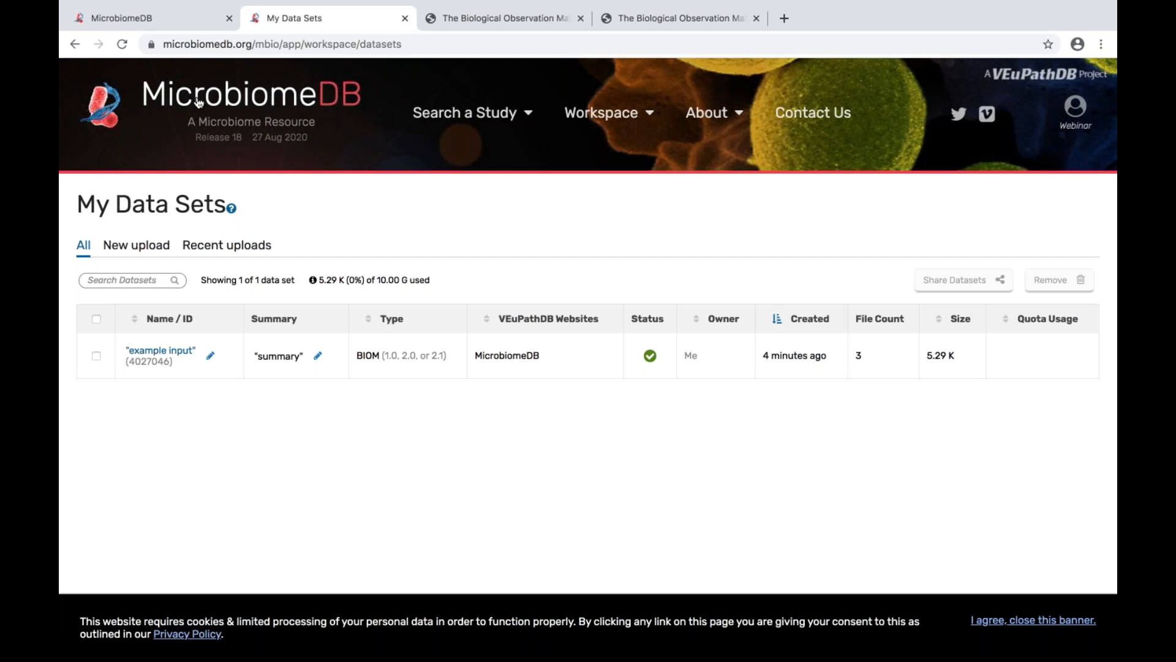
Step: Return to the MicrobiomeDB home page from the data sets list
click(199, 102)
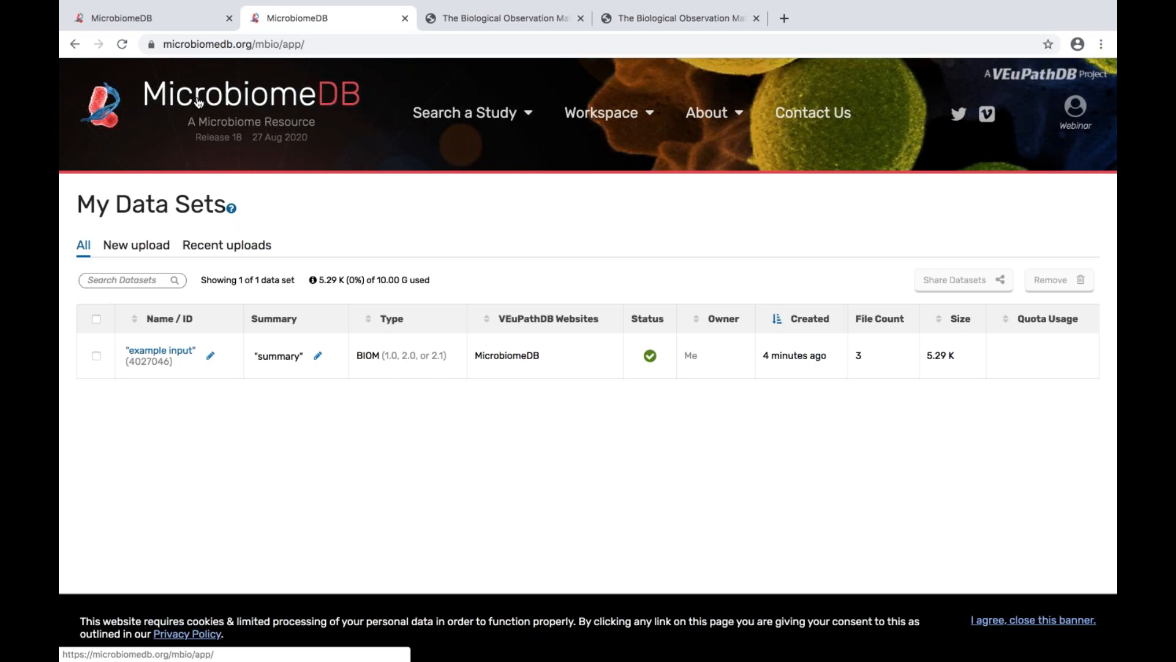
click(199, 102)
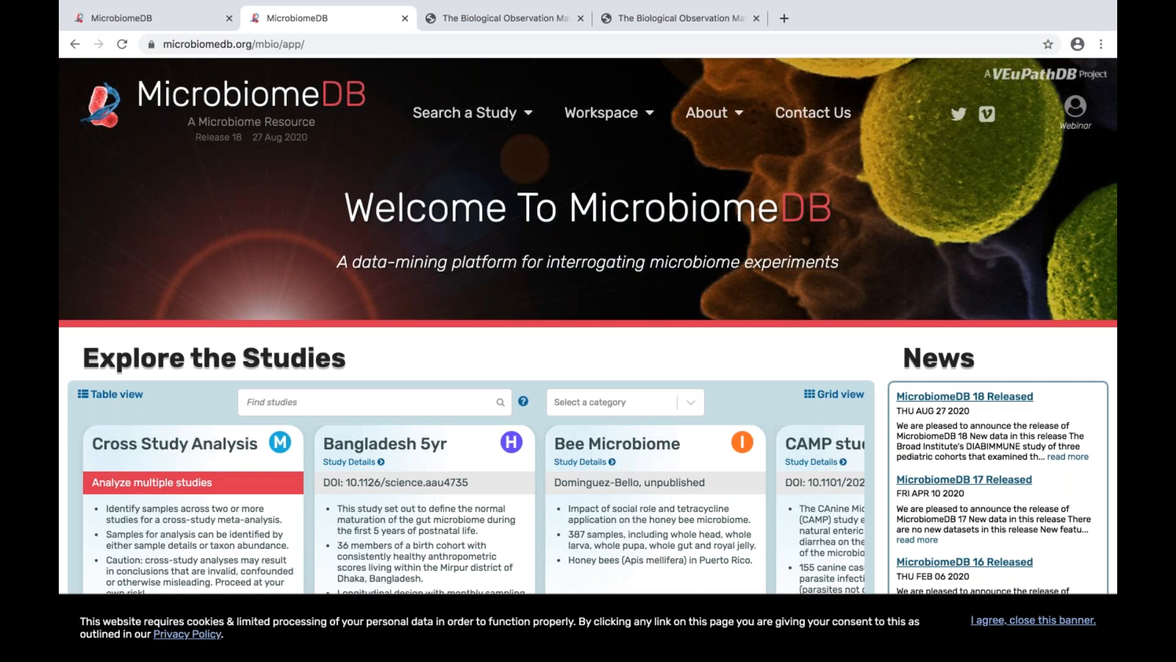
click(609, 123)
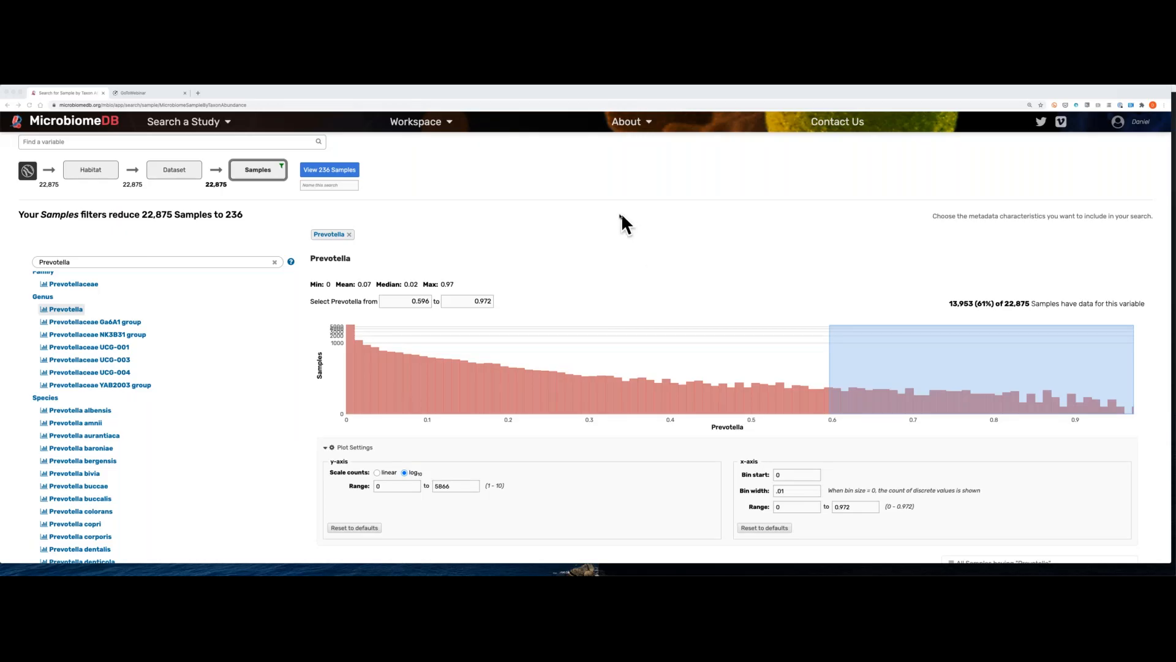
click(620, 213)
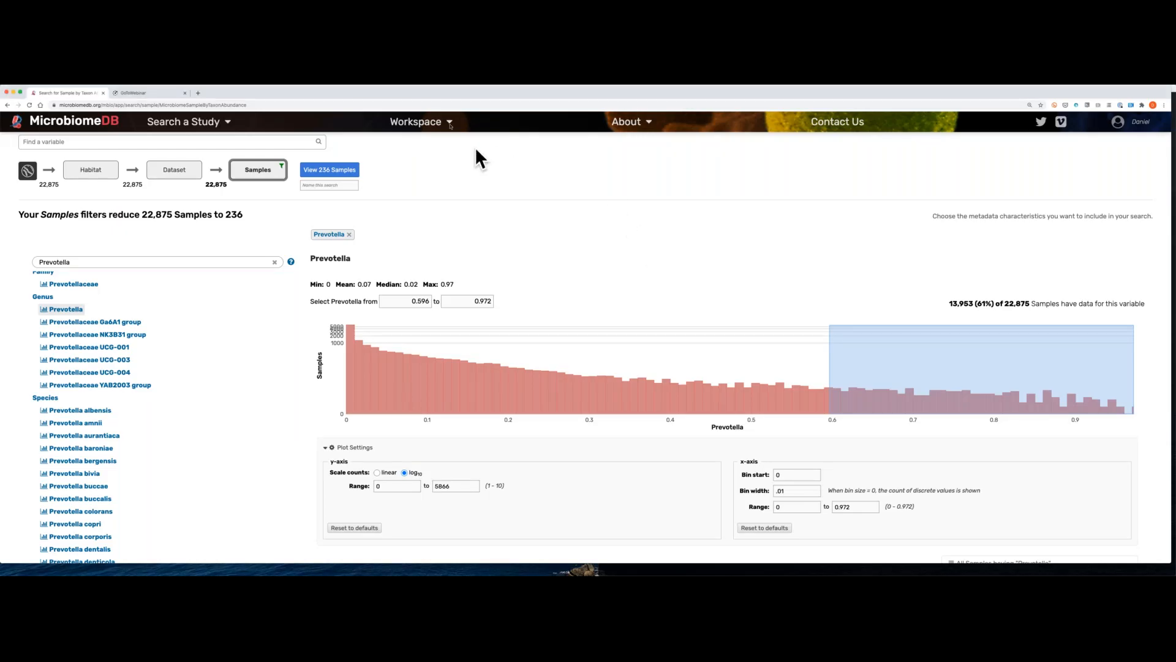
Step: Open the site's FAQs page to look over the general and site-usage questions
mouse_move(443, 119)
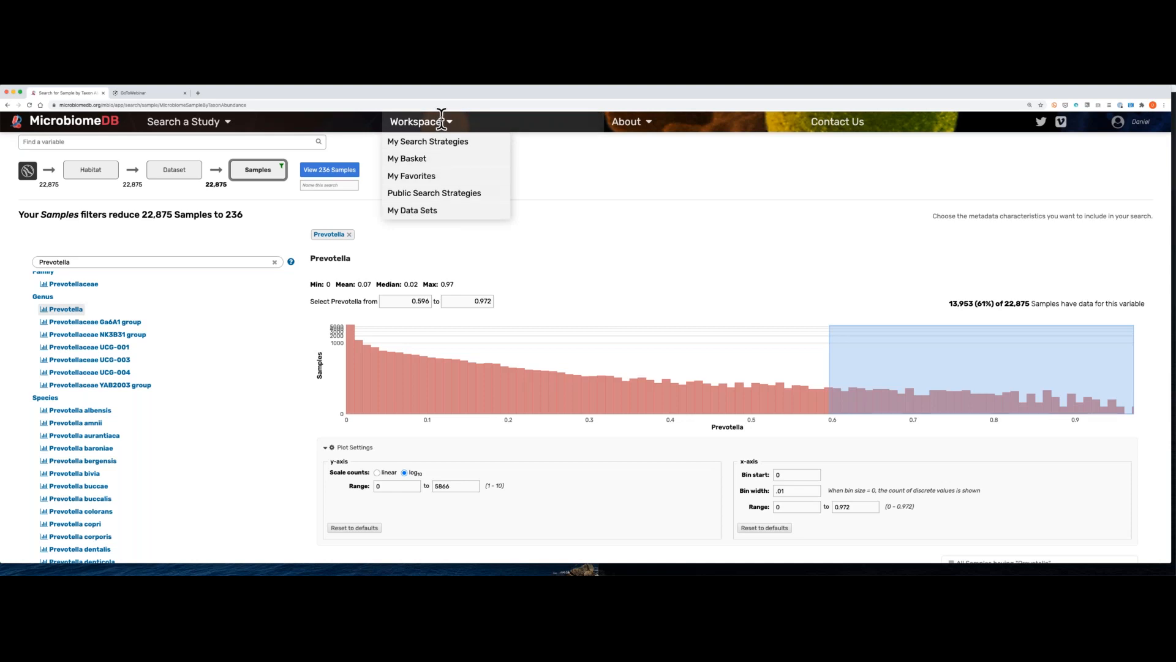
mouse_move(630, 120)
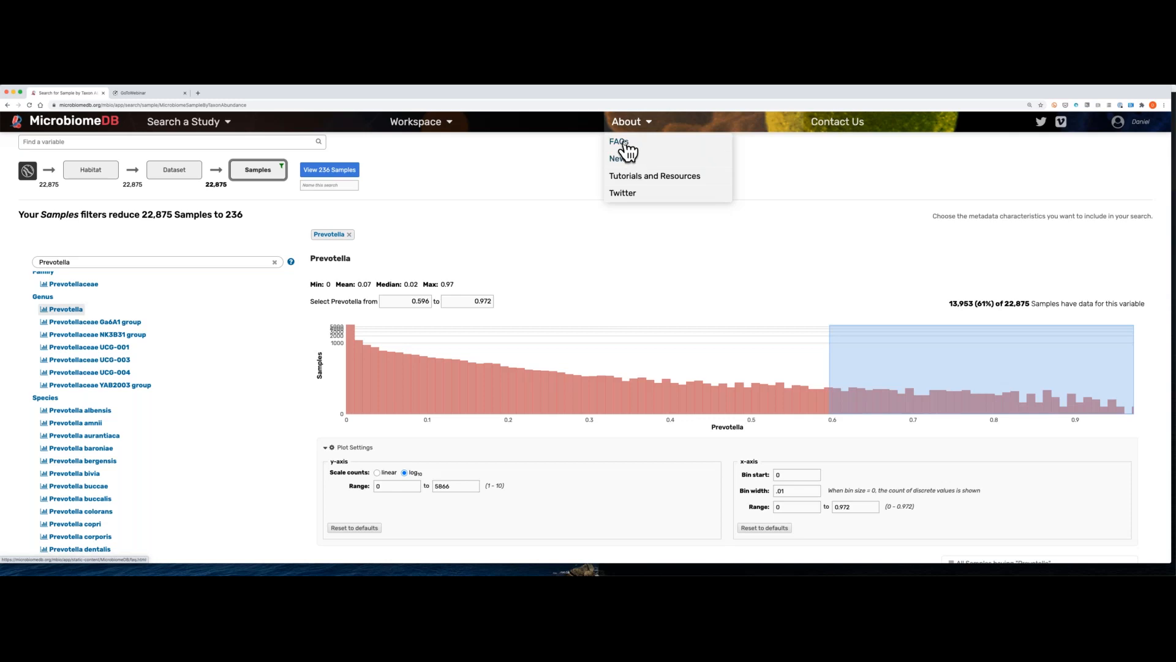
click(622, 142)
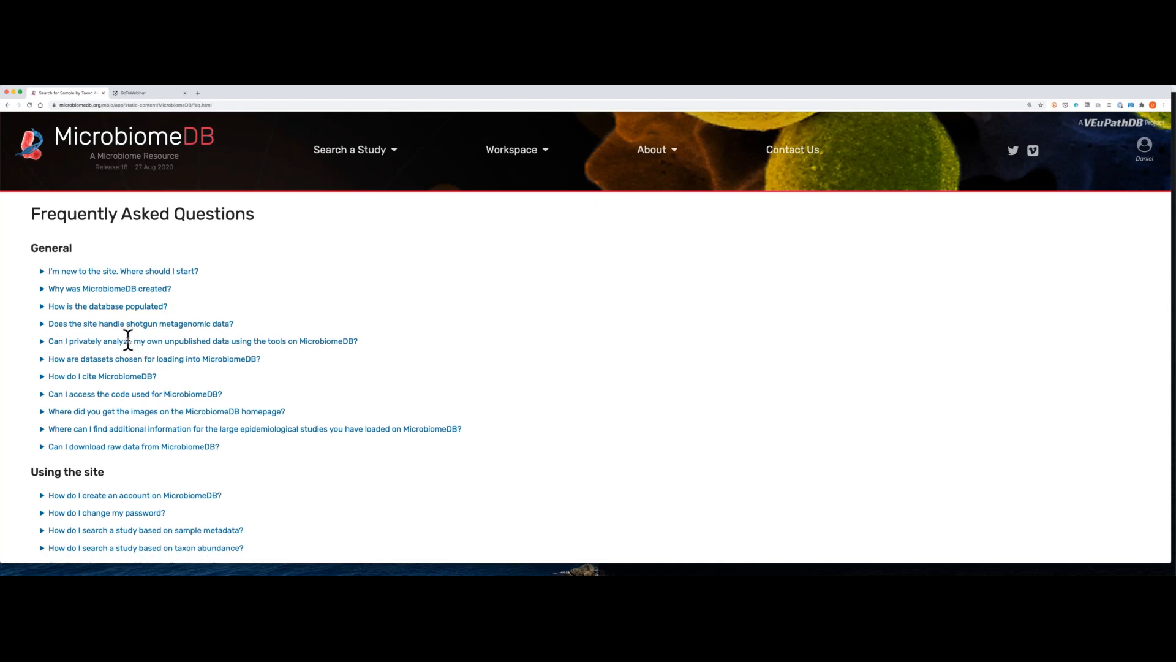
Step: Expand the FAQ on privately analyzing unpublished data with MicrobiomeDB tools and read its guidance on preparing .biom files
scroll(129, 331, down, 1)
click(108, 306)
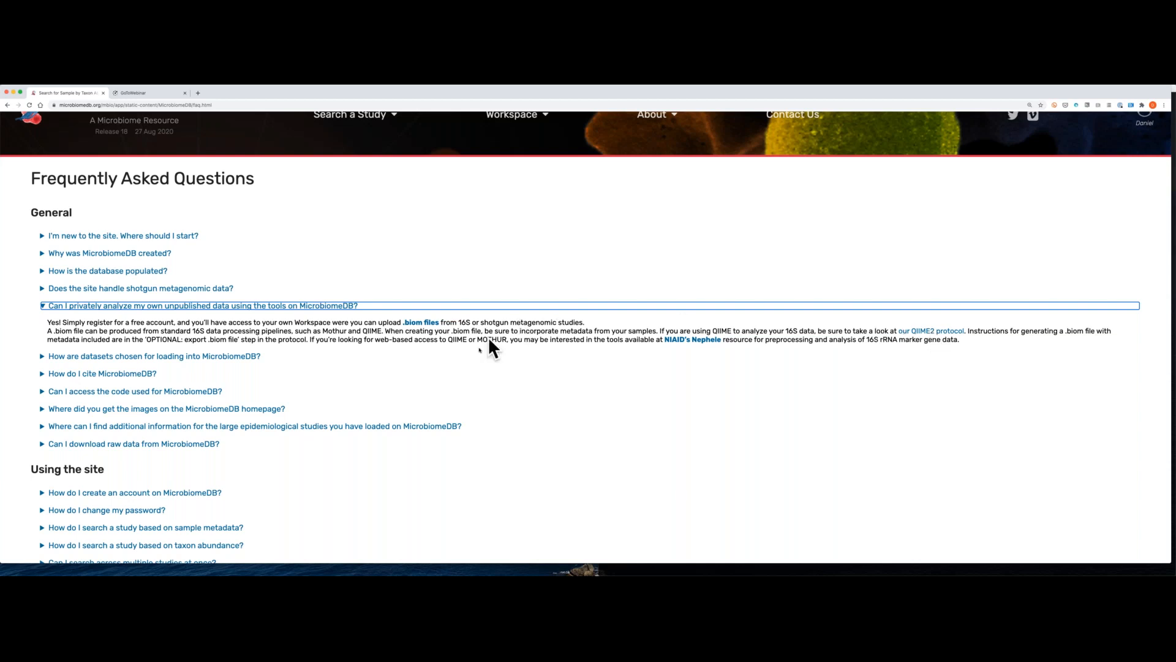
click(471, 329)
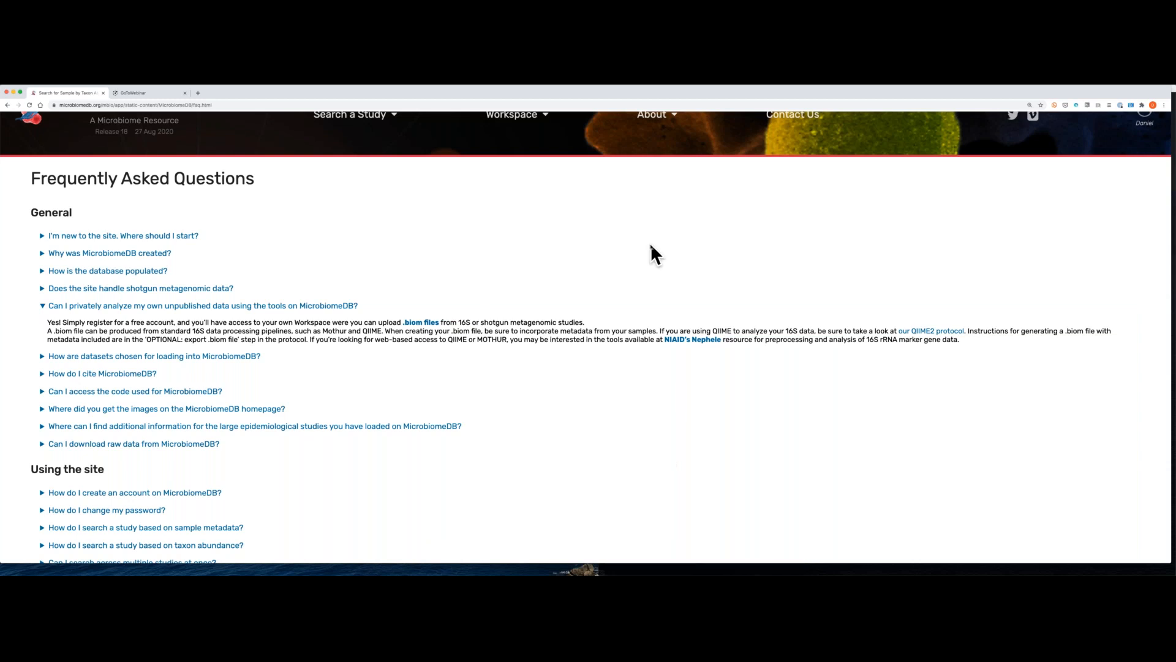
Step: Switch to Keynote, play the presentation from the "Where do we go next?" slide, and reveal its first two bullet points
mouse_move(698, 573)
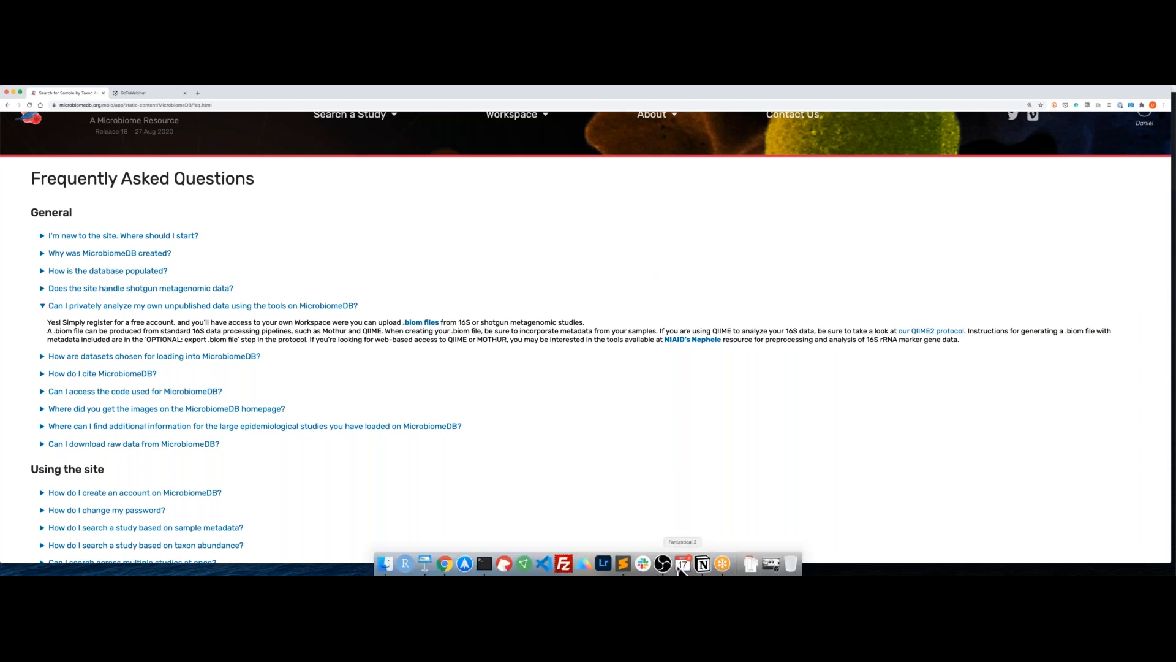
click(425, 563)
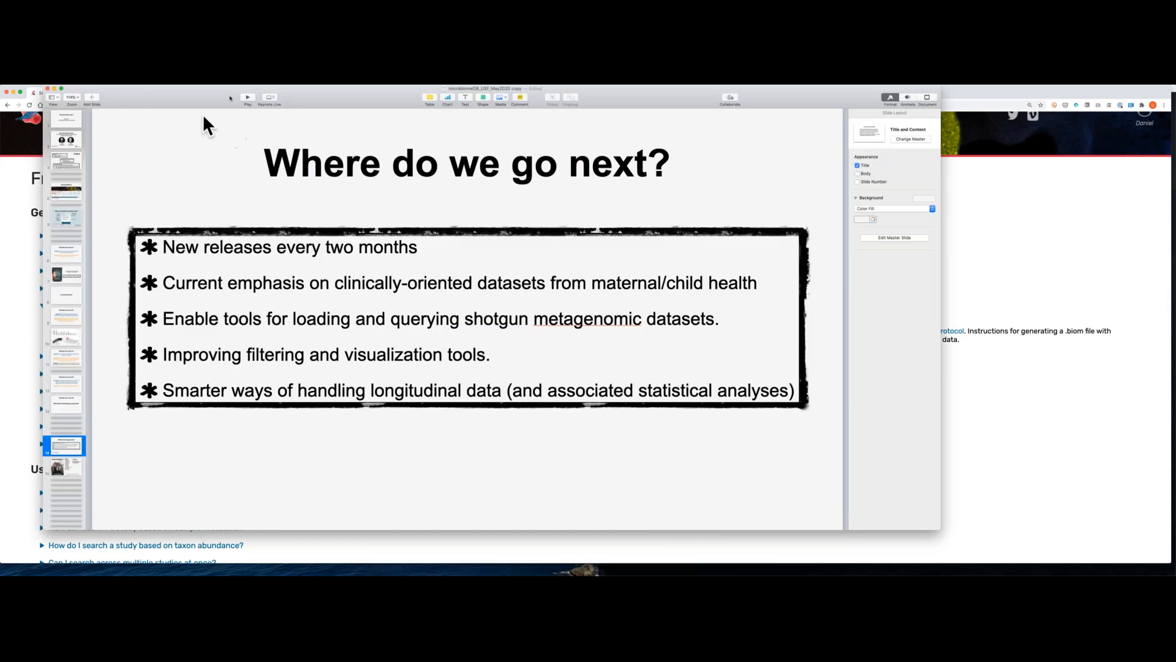
click(249, 96)
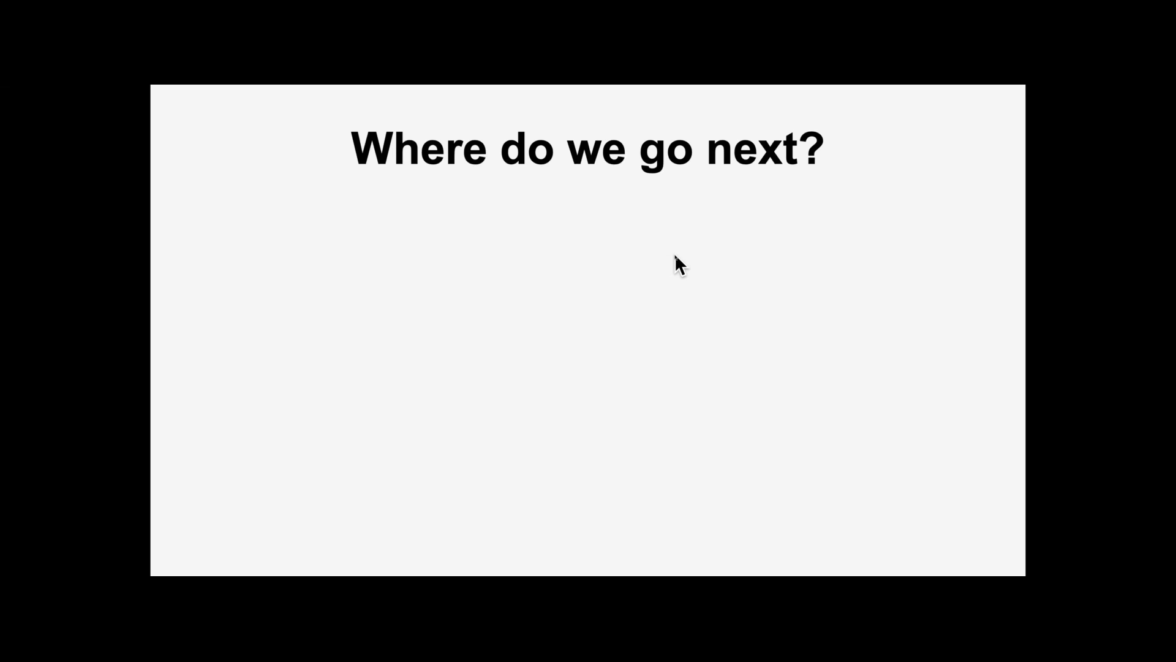
key(Right)
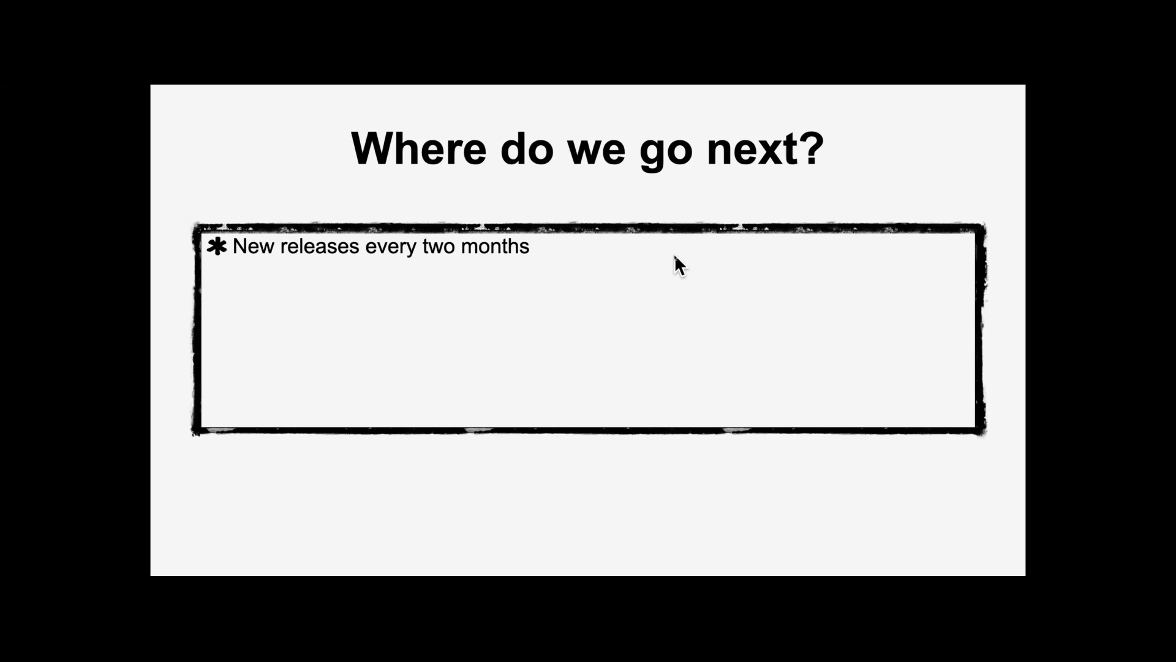
key(Right)
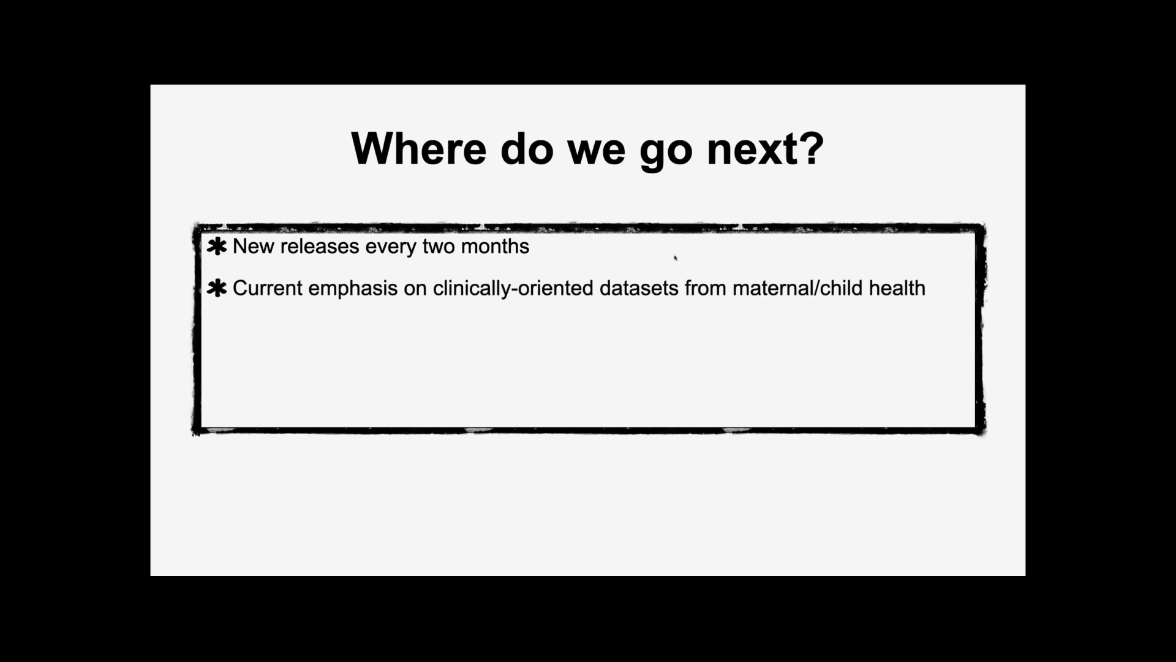
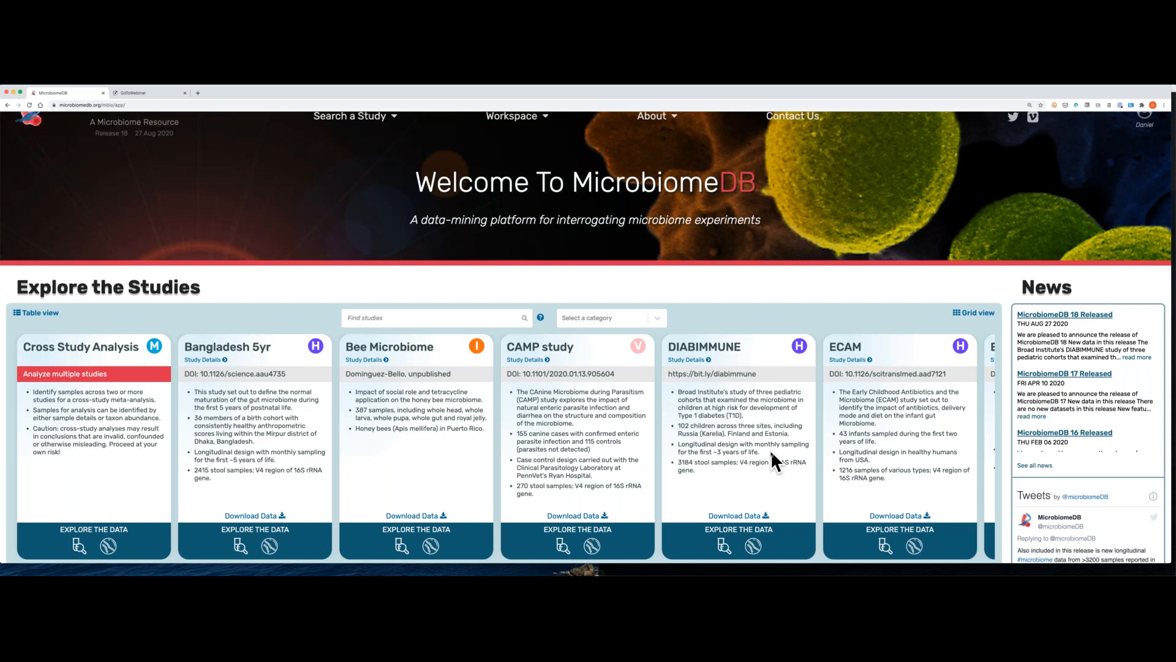
Step: Browse the study cards on the home page from Cross Study Analysis through PIH Uganda and back to the first card
scroll(771, 451, right, 10)
scroll(770, 449, right, 8)
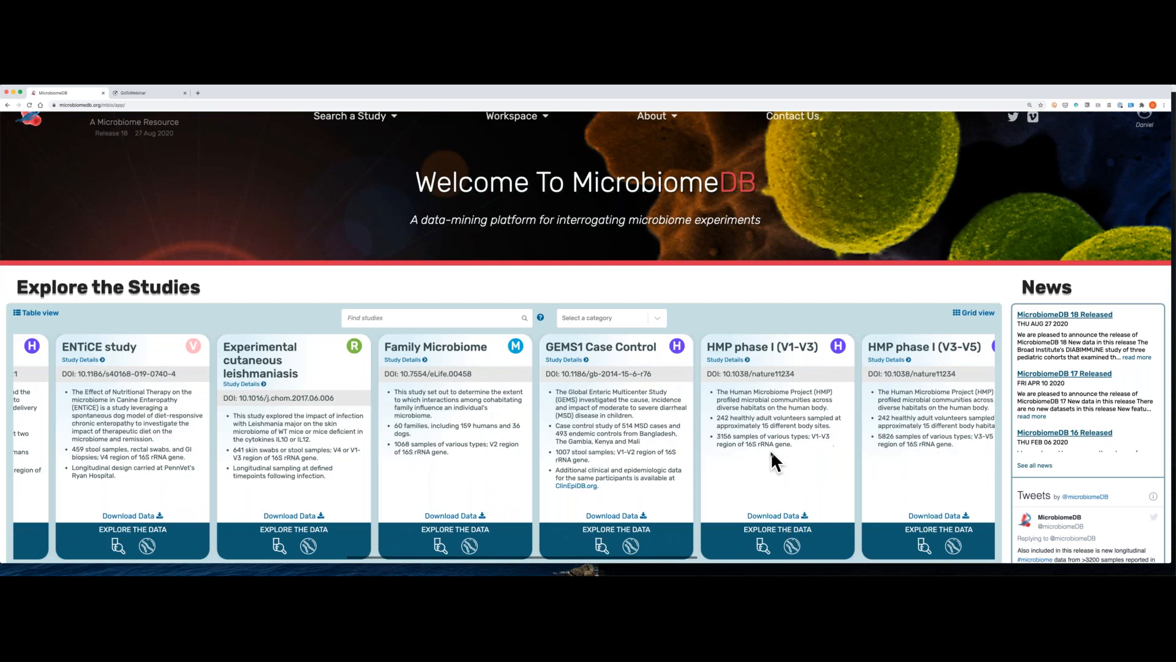
scroll(770, 449, right, 5)
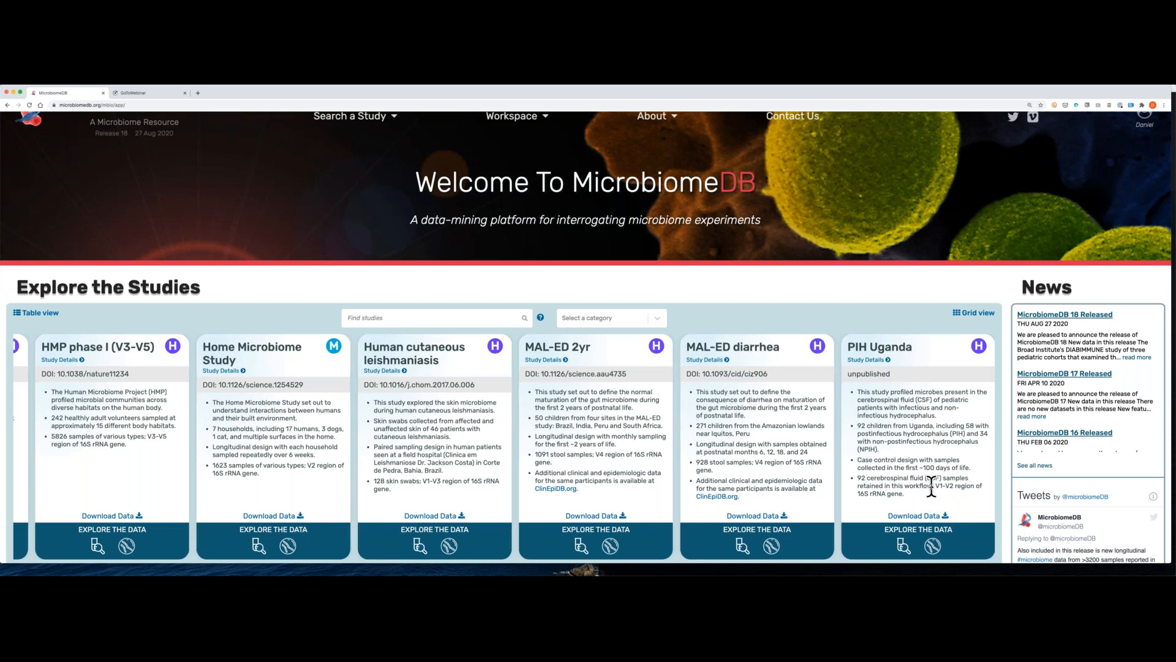
scroll(931, 485, left, 5)
scroll(931, 486, left, 5)
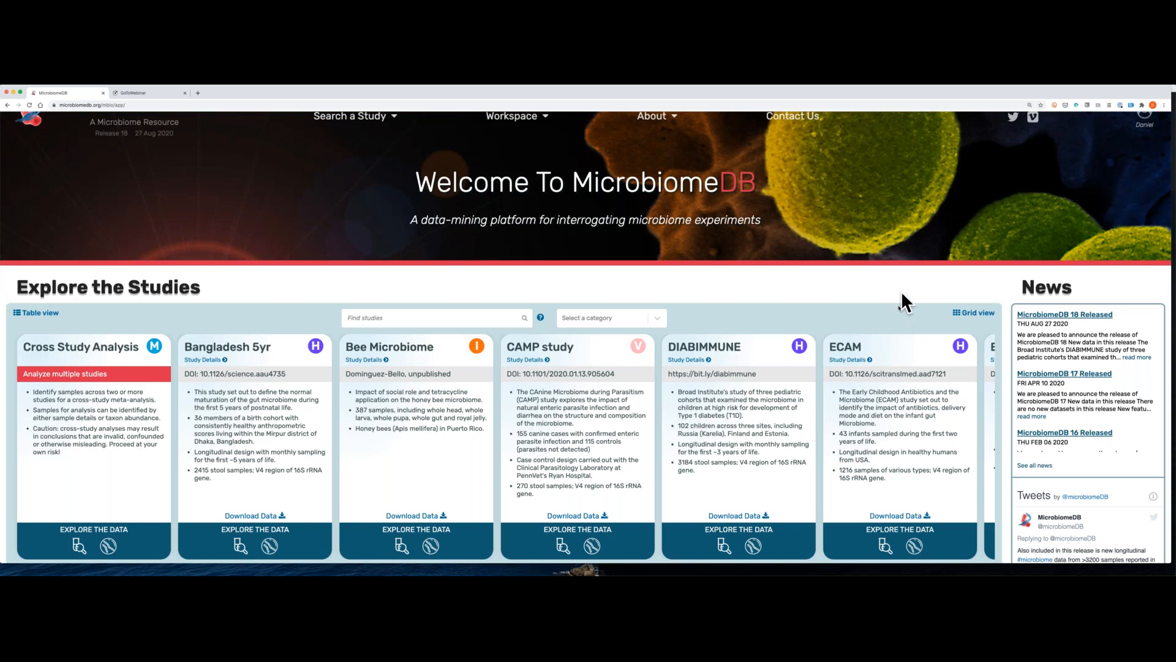
scroll(835, 453, right, 5)
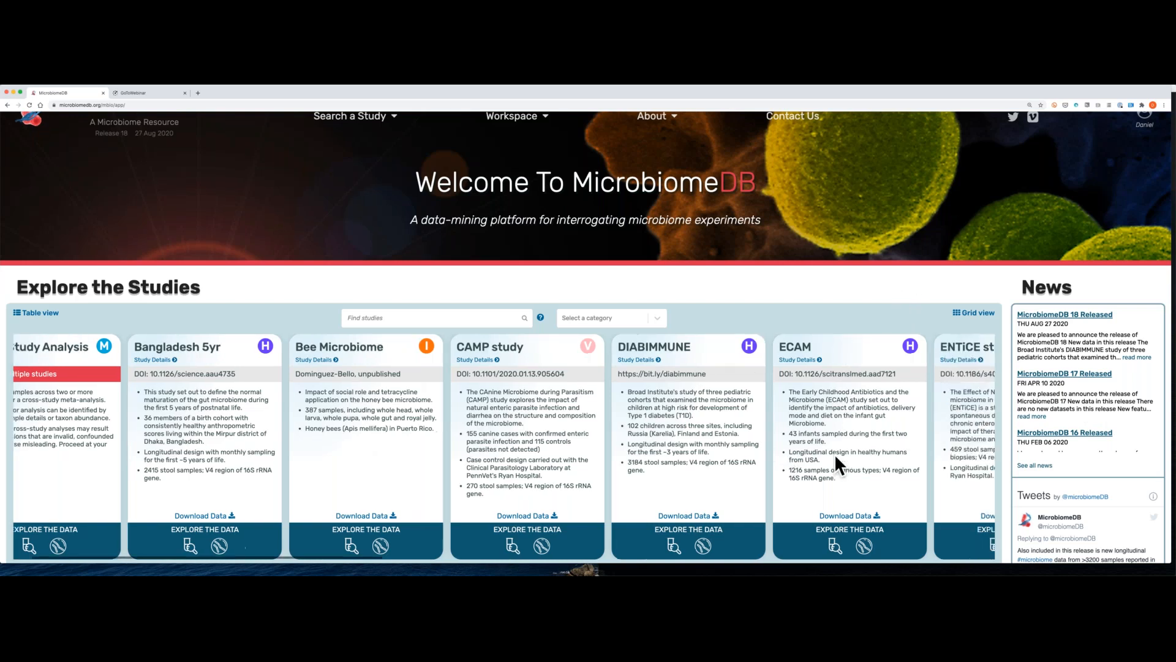
scroll(835, 456, right, 15)
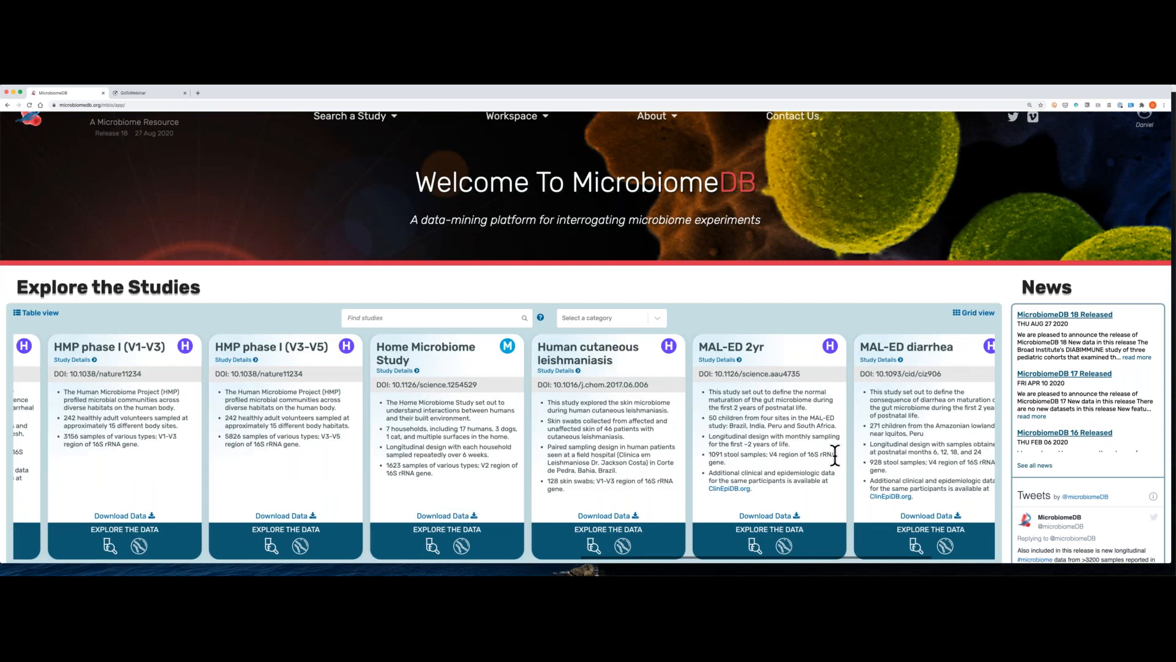
scroll(834, 454, right, 2)
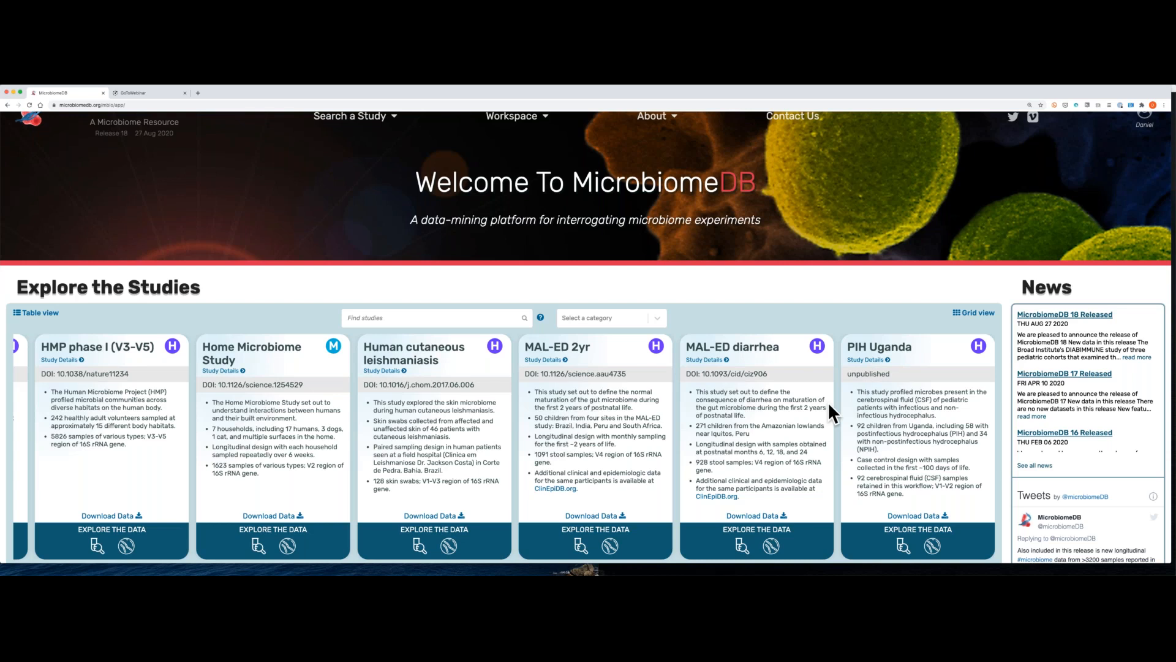
scroll(829, 401, left, 5)
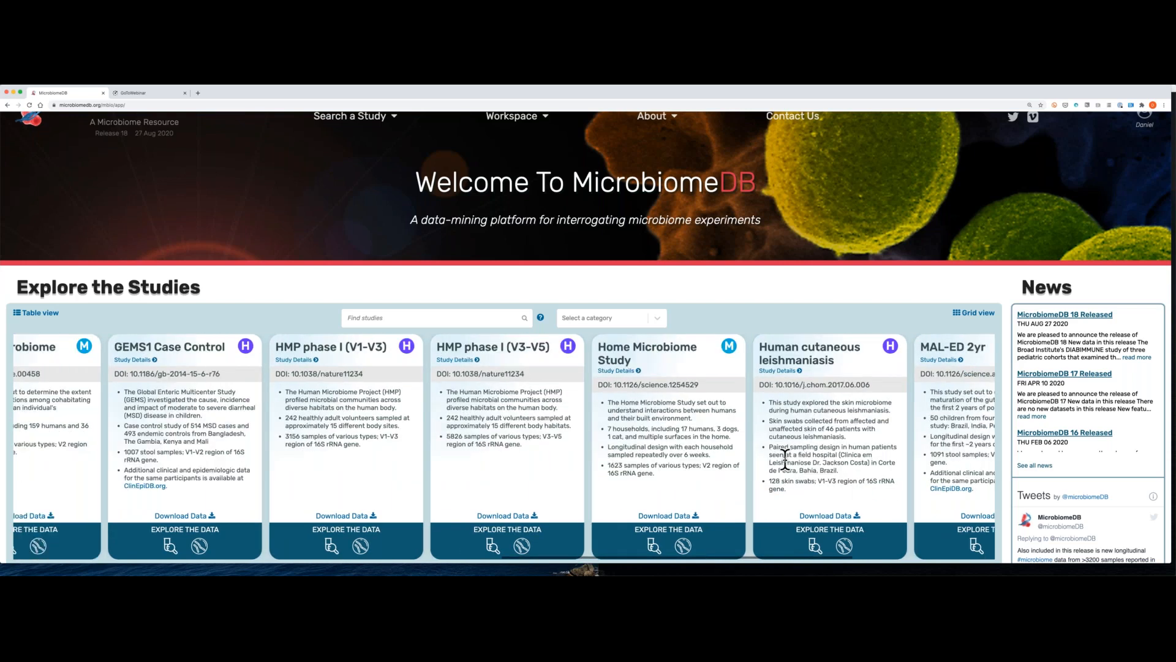
scroll(785, 458, left, 10)
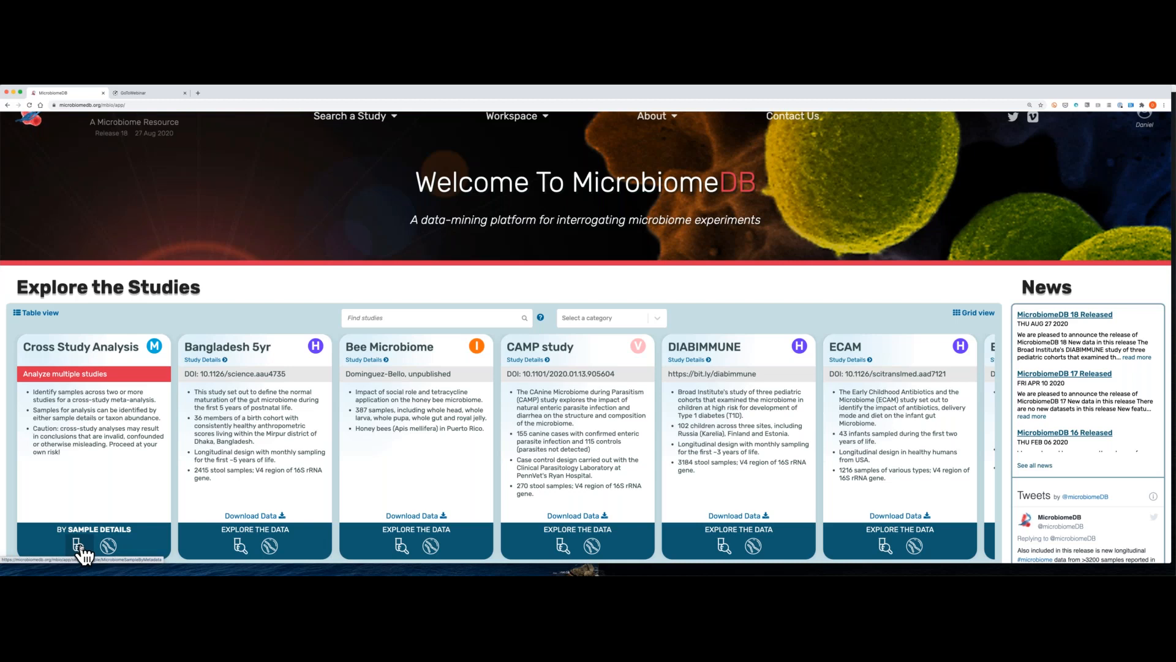
Step: Open the Cross Study Analysis search by sample details and look through its Dataset and Samples filter stages
click(78, 545)
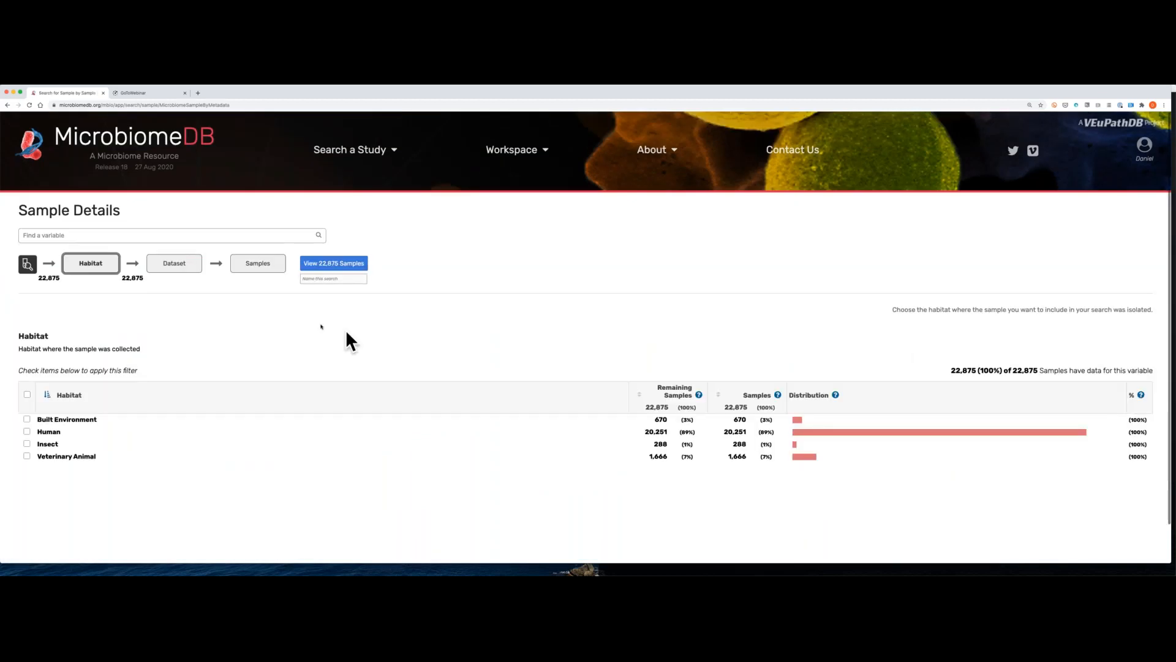
click(176, 264)
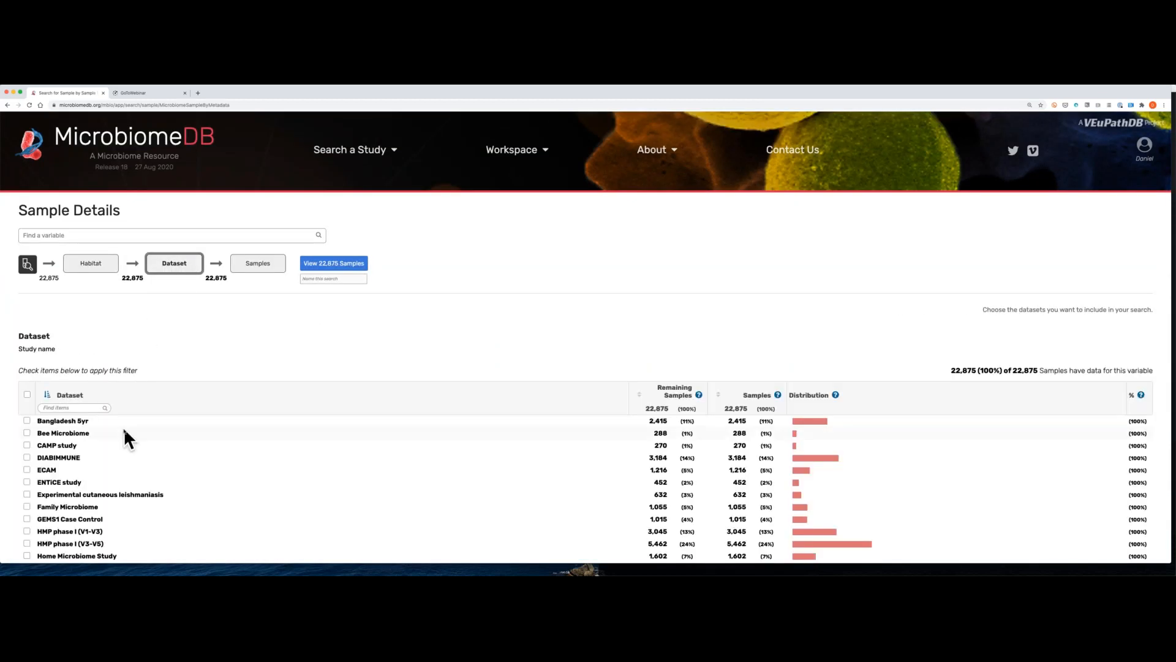
scroll(123, 427, down, 2)
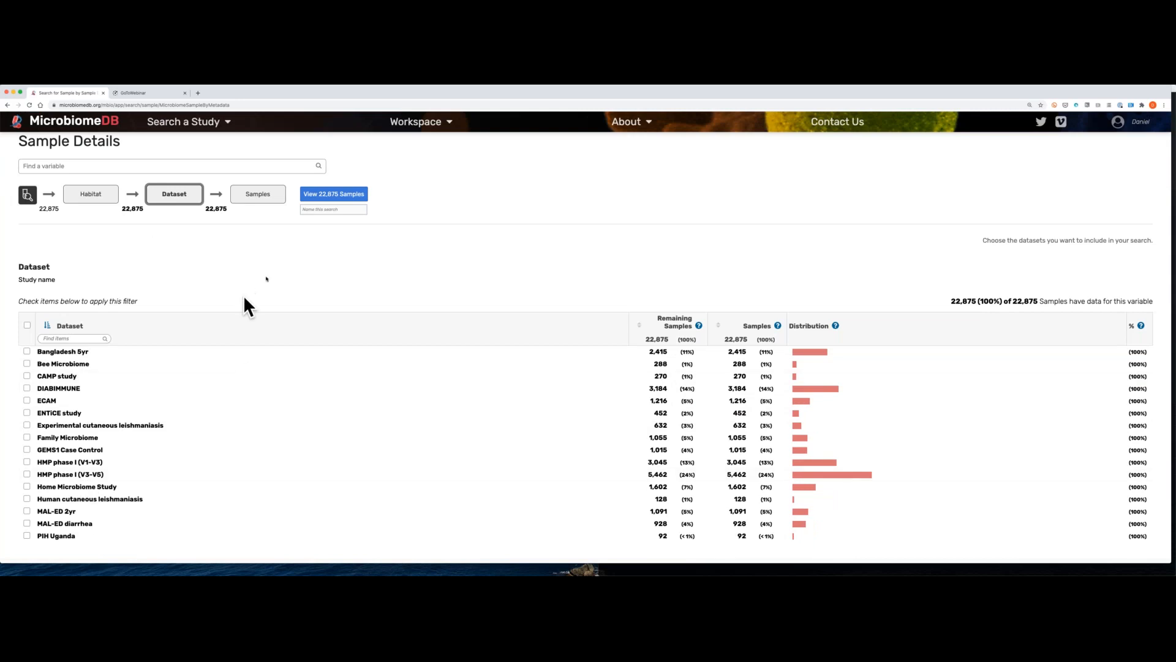
click(268, 196)
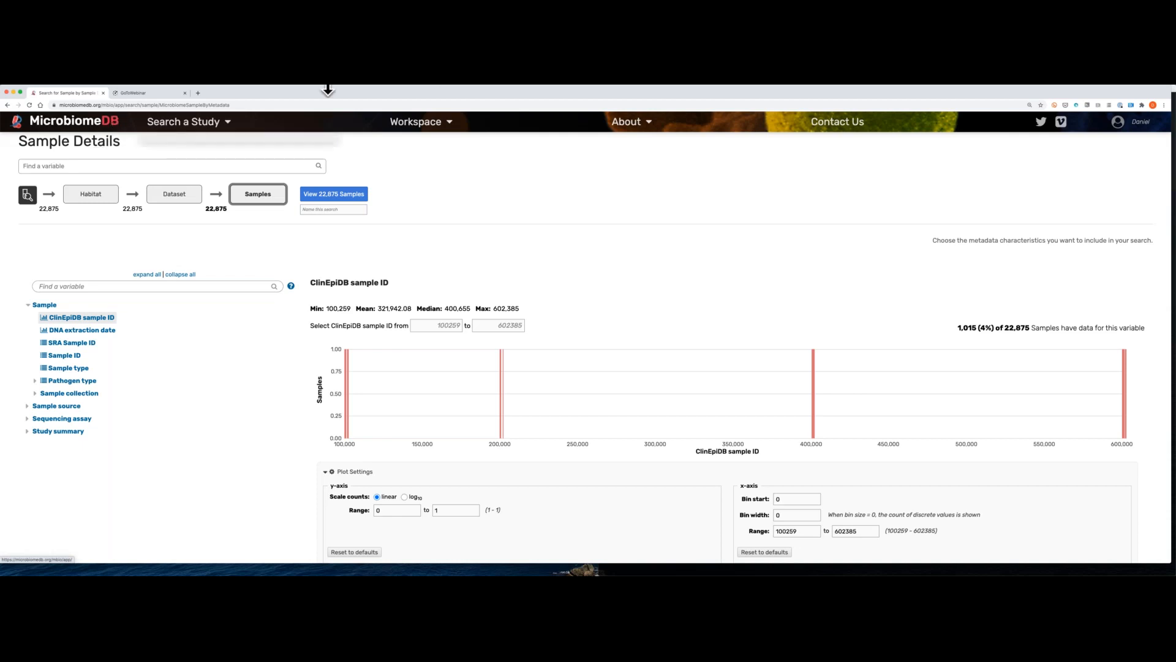
mouse_move(437, 86)
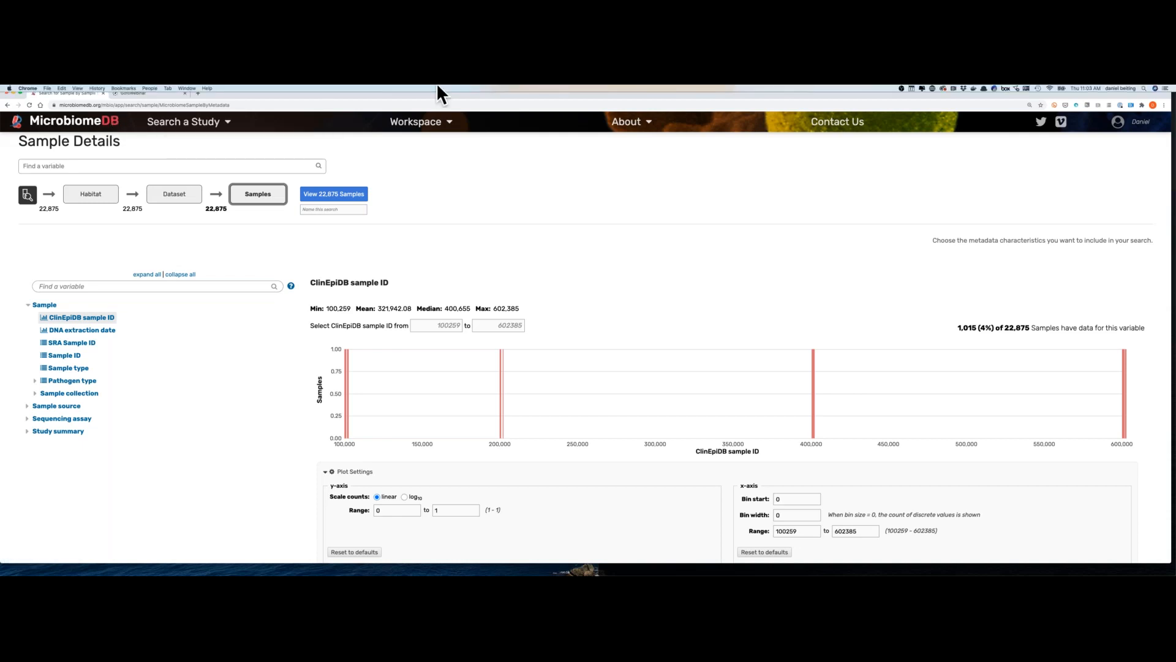